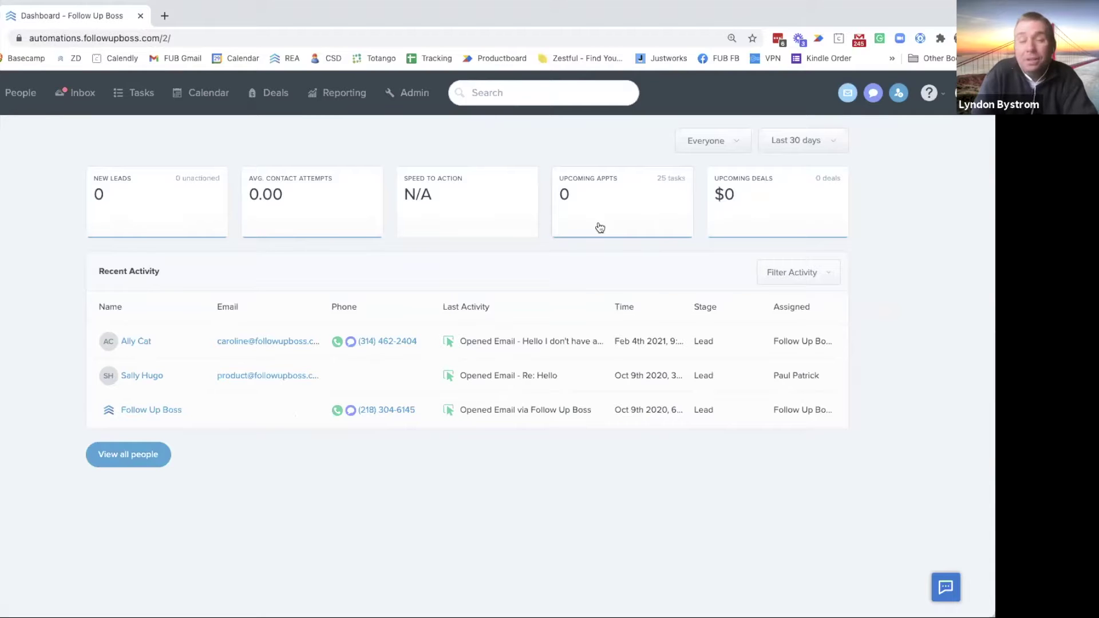
Open the Automations page under Admin settings
{"action": "left_click", "coordinate": [415, 97]}
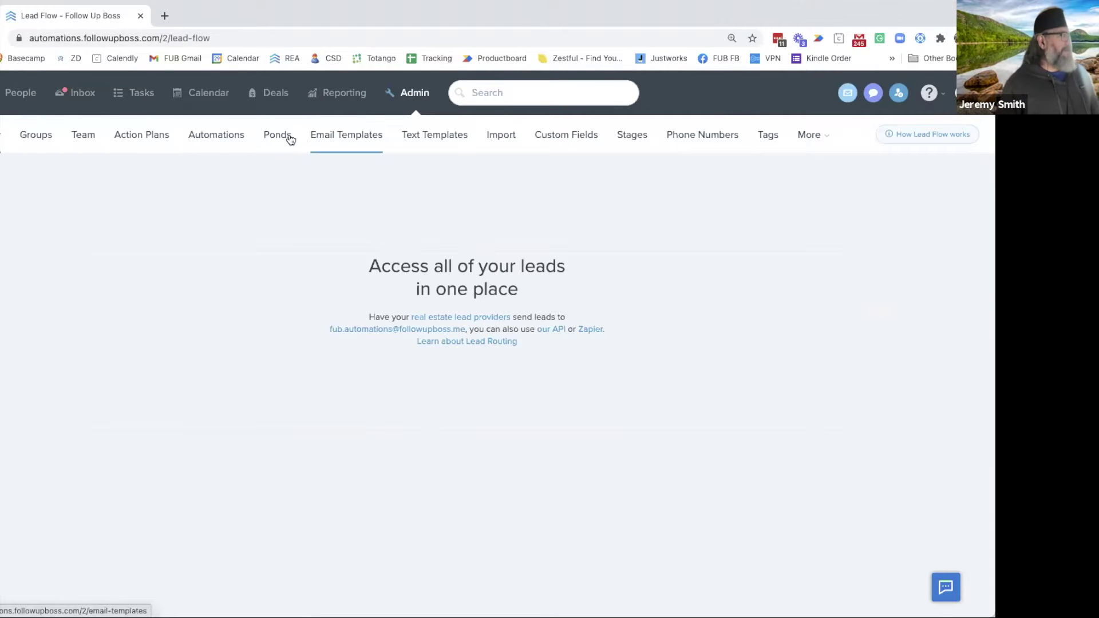
{"action": "left_click", "coordinate": [205, 141]}
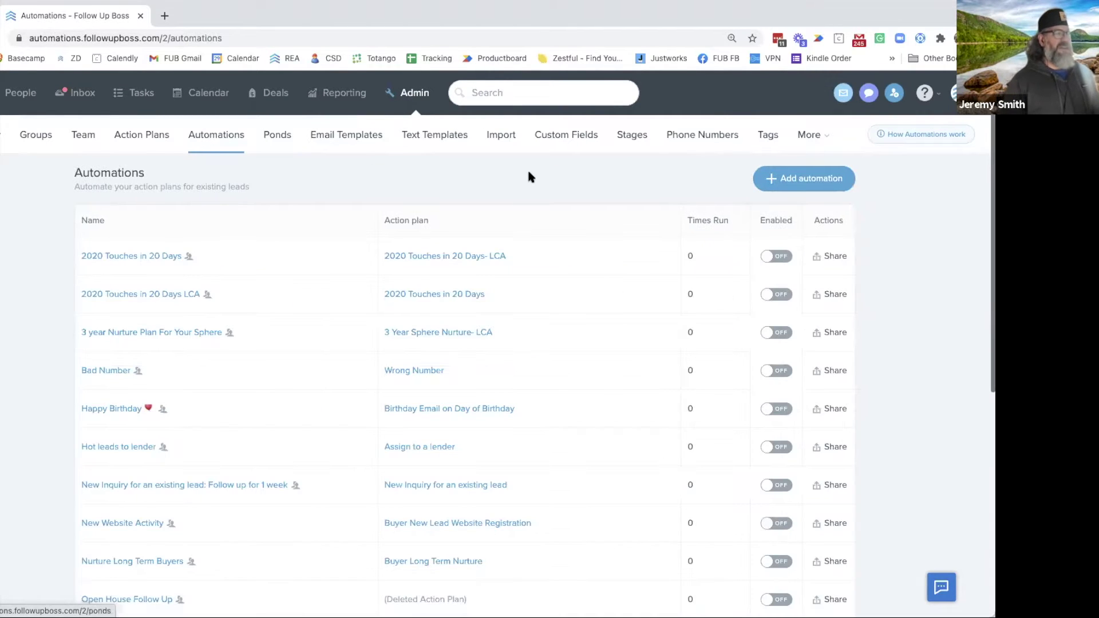
Look over the existing automations, then start a new Untitled automation
{"action": "scroll", "coordinate": [564, 262], "scroll_direction": "down", "scroll_amount": 1}
{"action": "scroll", "coordinate": [564, 266], "scroll_direction": "down", "scroll_amount": 4}
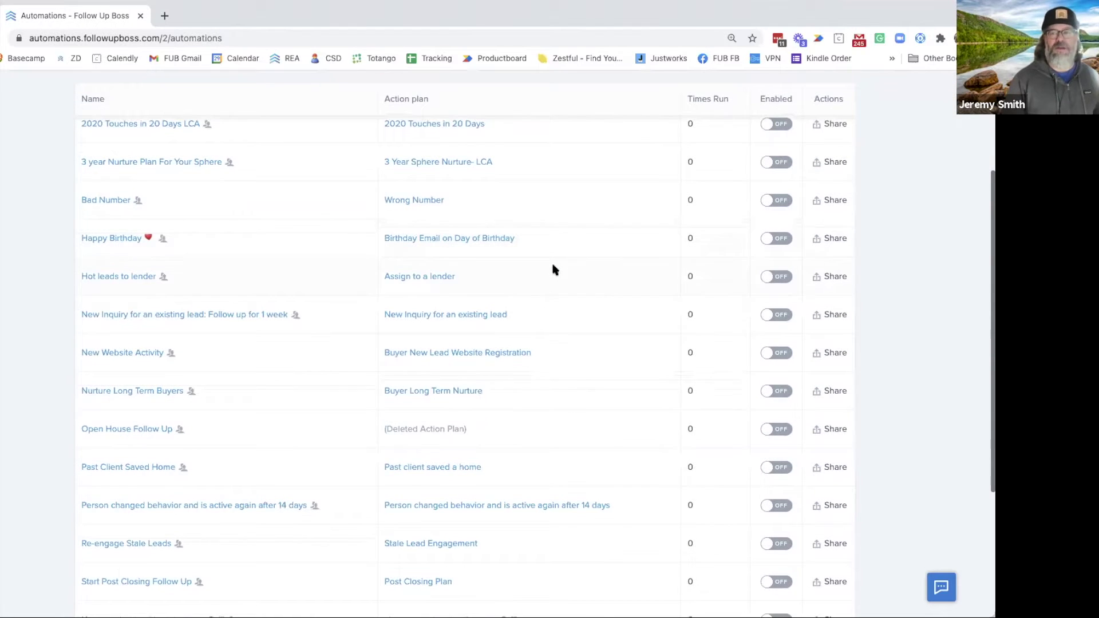
{"action": "scroll", "coordinate": [527, 257], "scroll_direction": "up", "scroll_amount": 5}
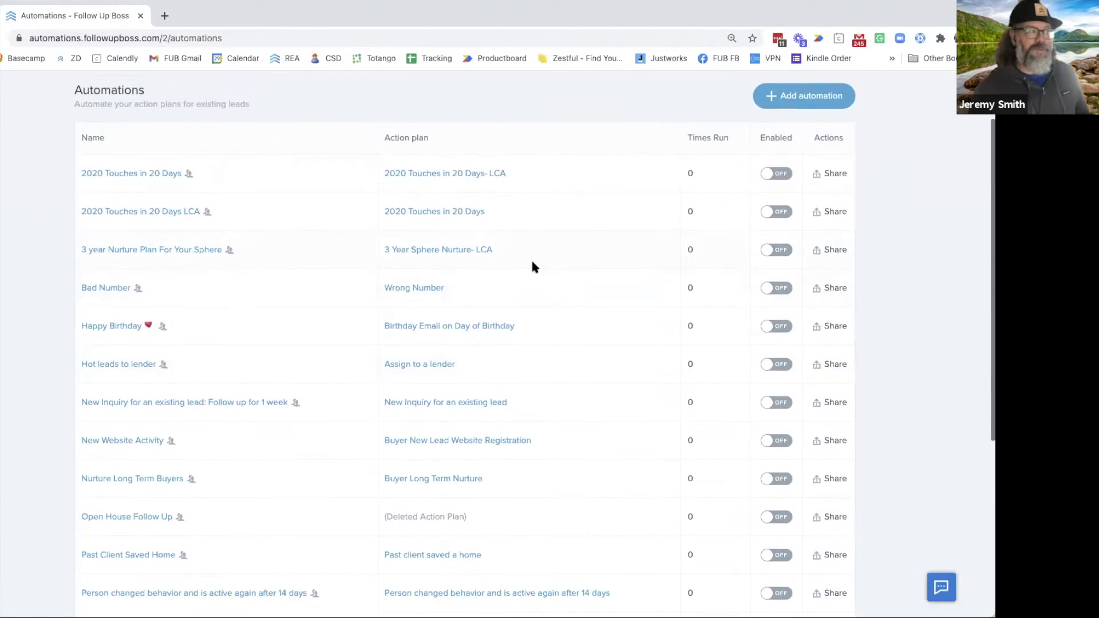
{"action": "scroll", "coordinate": [578, 298], "scroll_direction": "up", "scroll_amount": 1}
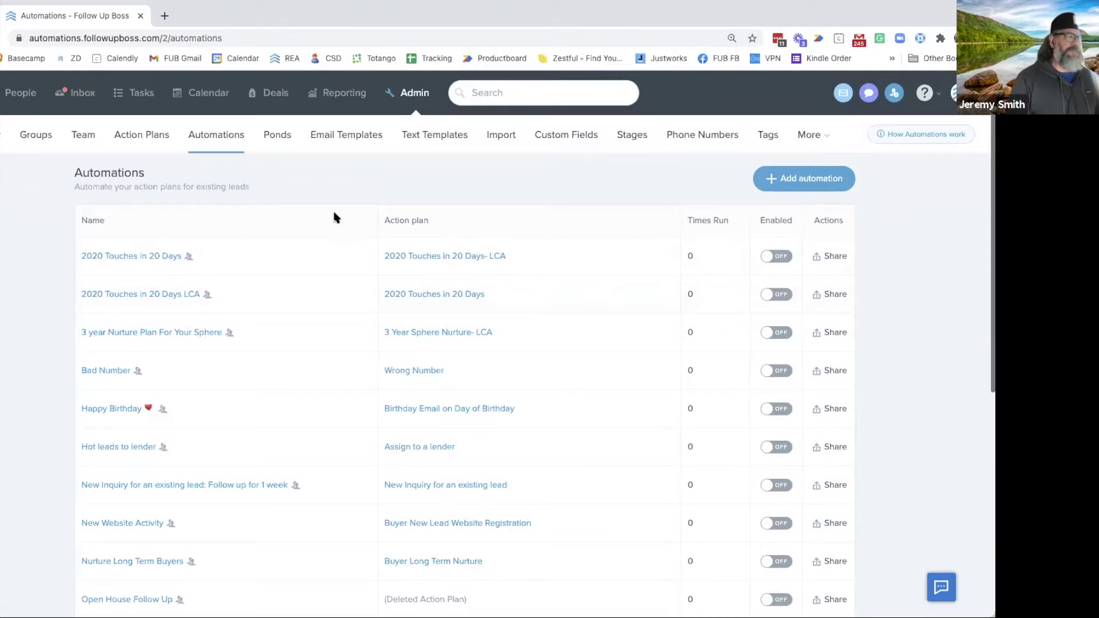
{"action": "left_click", "coordinate": [786, 178]}
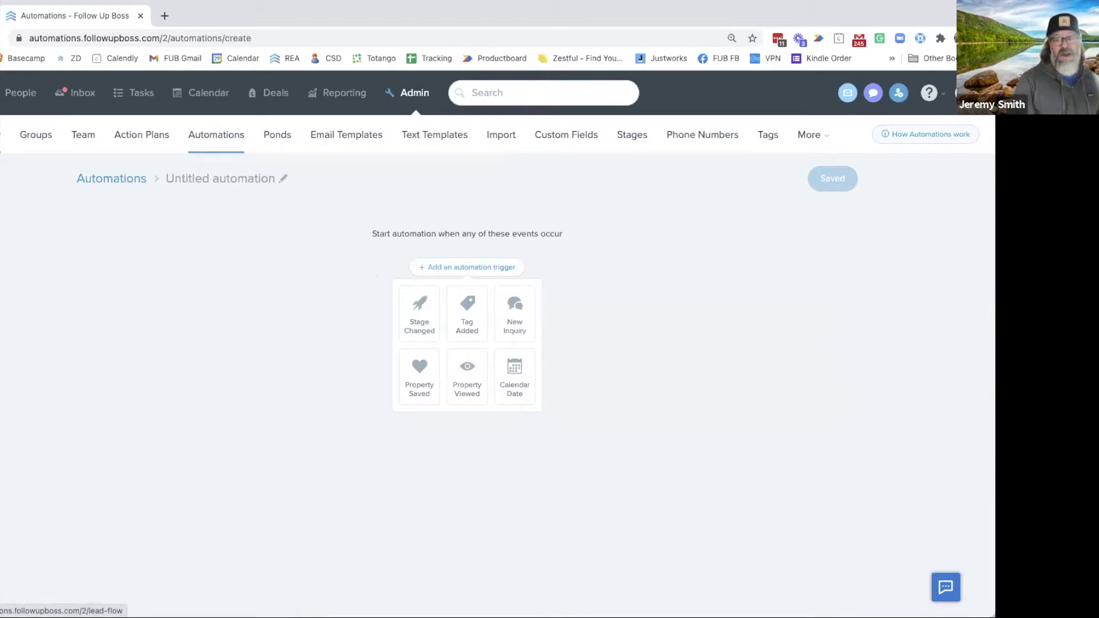
Return to the Admin Automations list and begin another new automation
{"action": "left_click", "coordinate": [2, 134]}
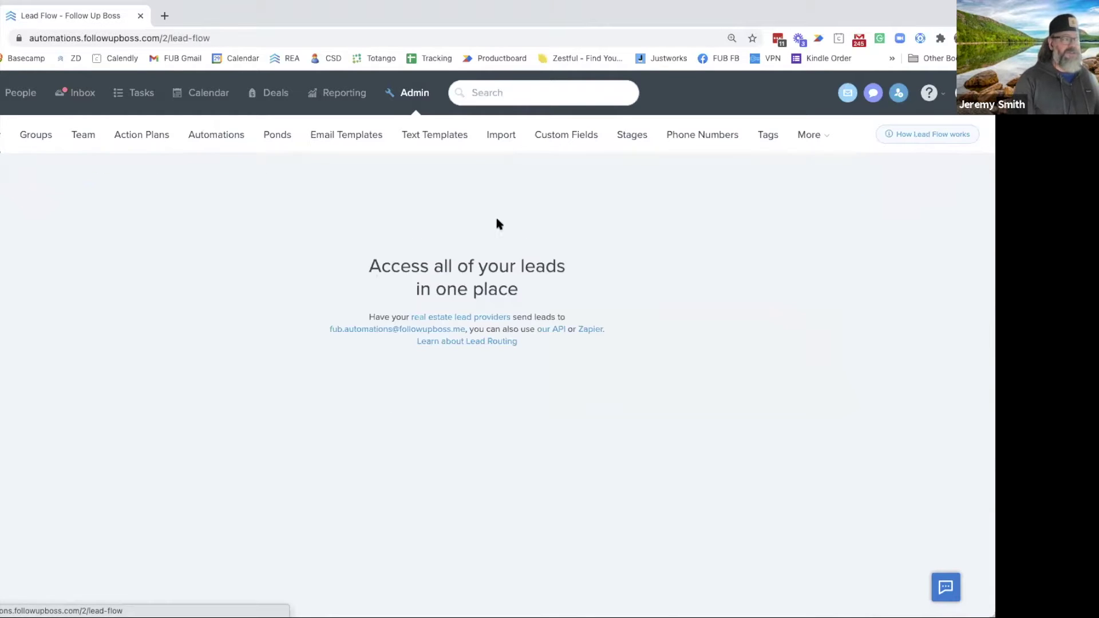
{"action": "left_click", "coordinate": [232, 143]}
{"action": "left_click", "coordinate": [804, 178]}
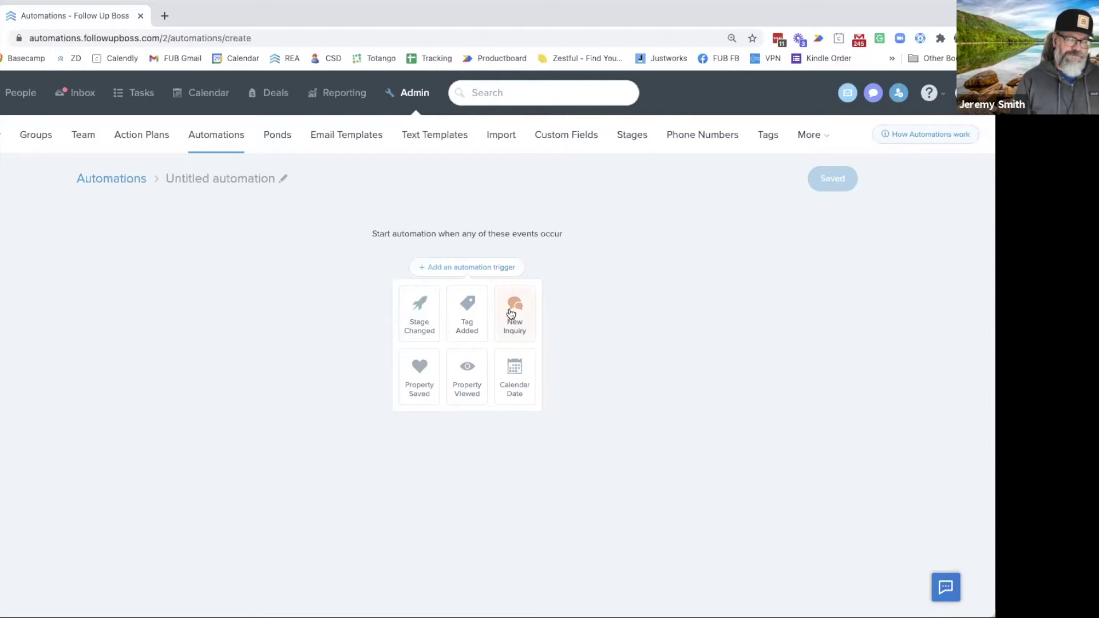
Set the trigger to Stage Changed with the Closed/Past Client stage
{"action": "left_click", "coordinate": [418, 319]}
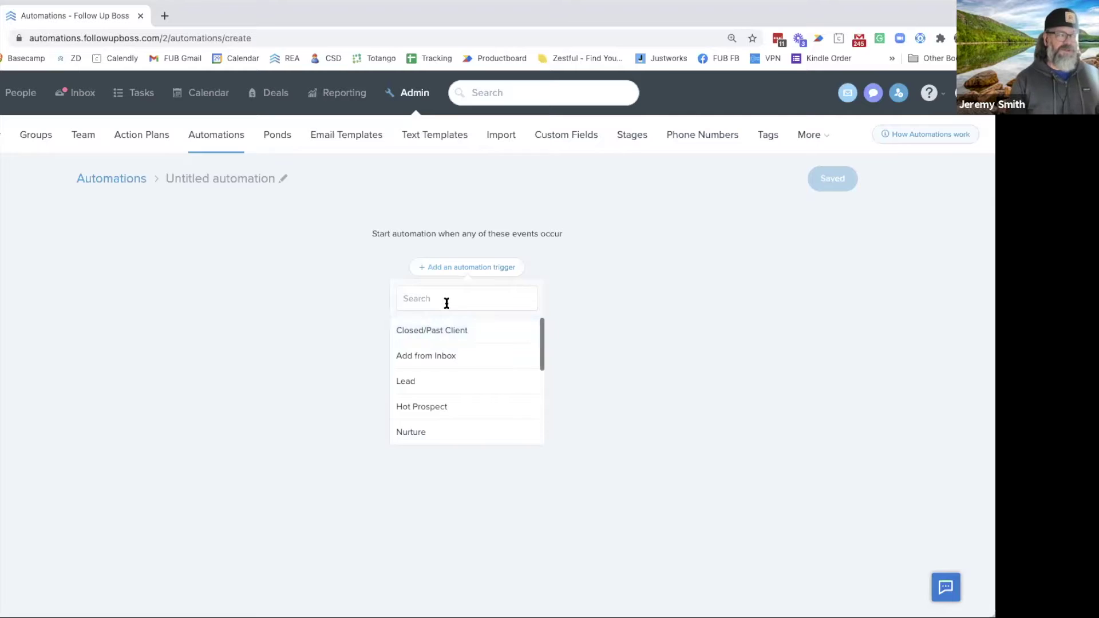
{"action": "left_click", "coordinate": [452, 330]}
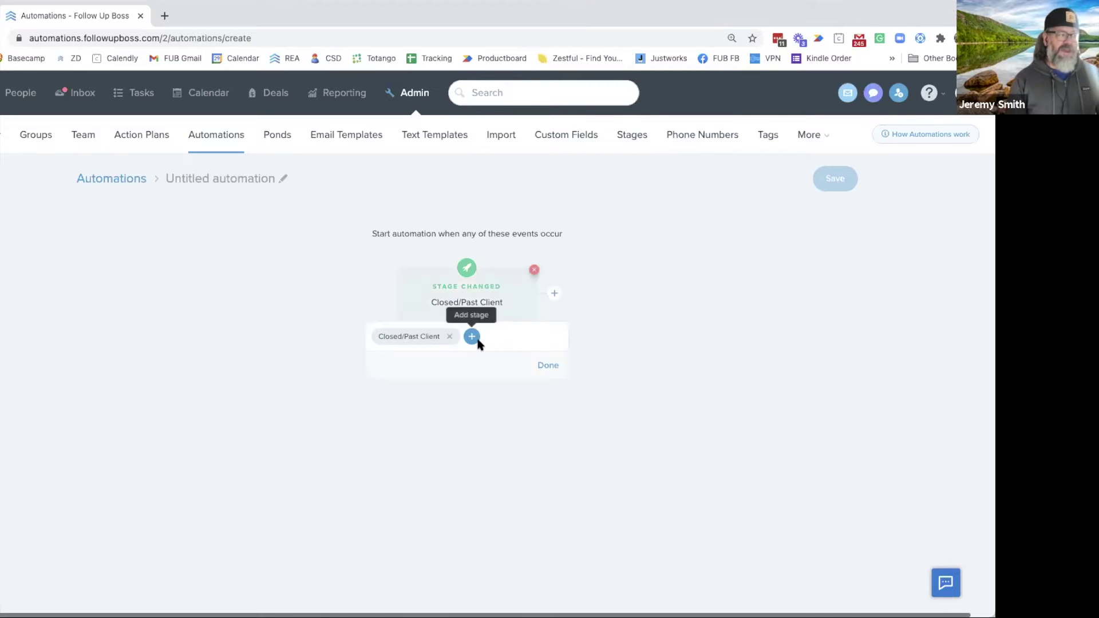
{"action": "left_click", "coordinate": [547, 366]}
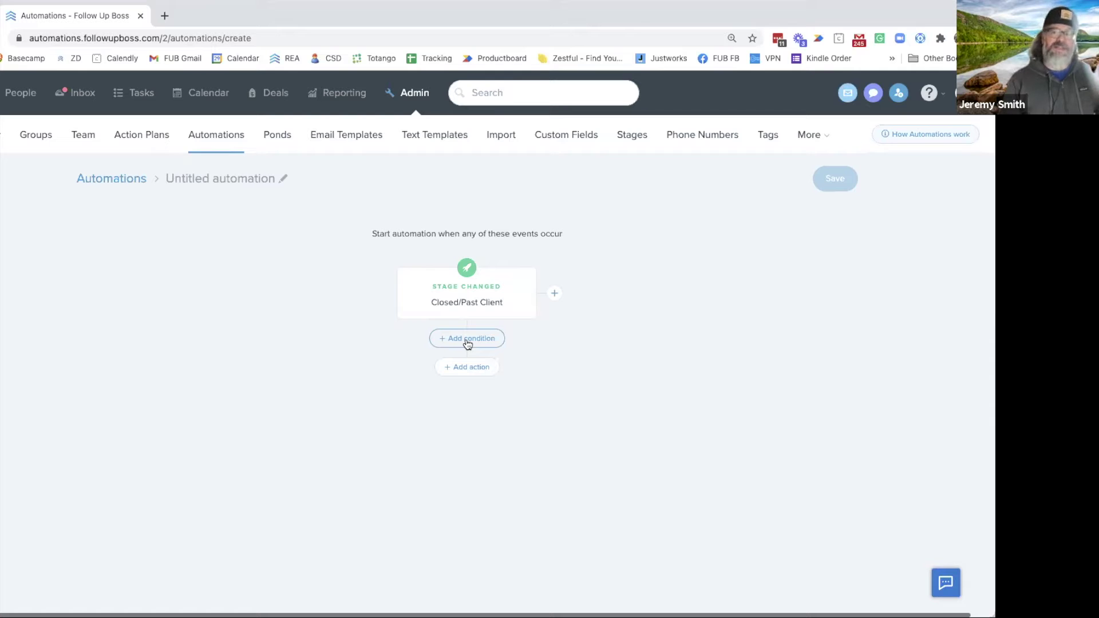
Browse the available conditions and action plans, then leave the draft without saving
{"action": "left_click", "coordinate": [467, 343]}
{"action": "scroll", "coordinate": [450, 447], "scroll_direction": "down", "scroll_amount": 10}
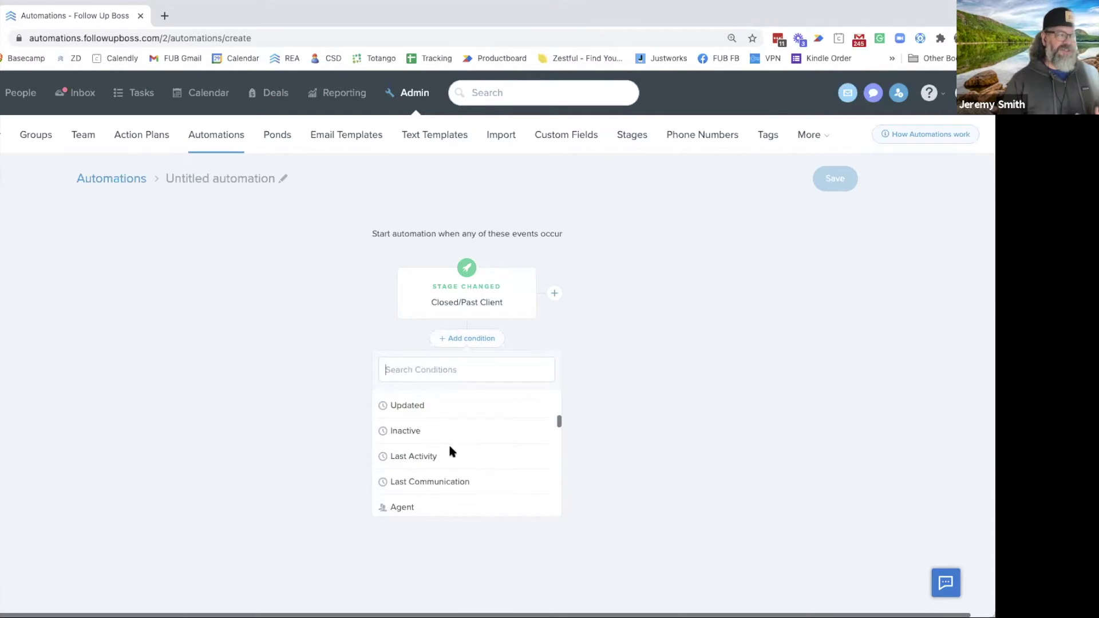
{"action": "scroll", "coordinate": [450, 449], "scroll_direction": "down", "scroll_amount": 5}
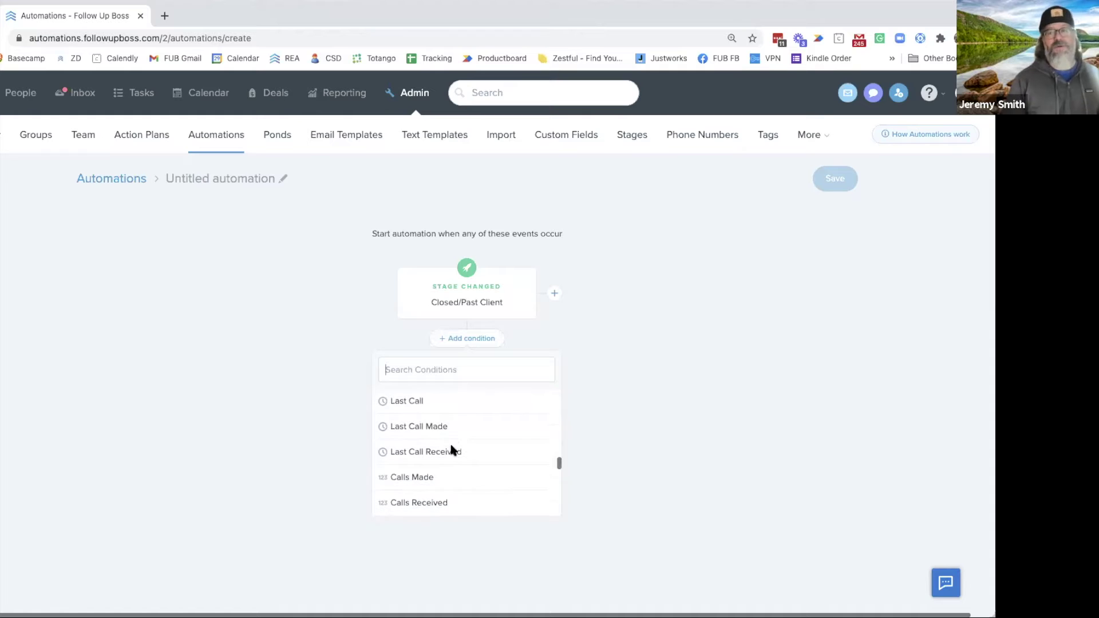
{"action": "scroll", "coordinate": [453, 449], "scroll_direction": "down", "scroll_amount": 10}
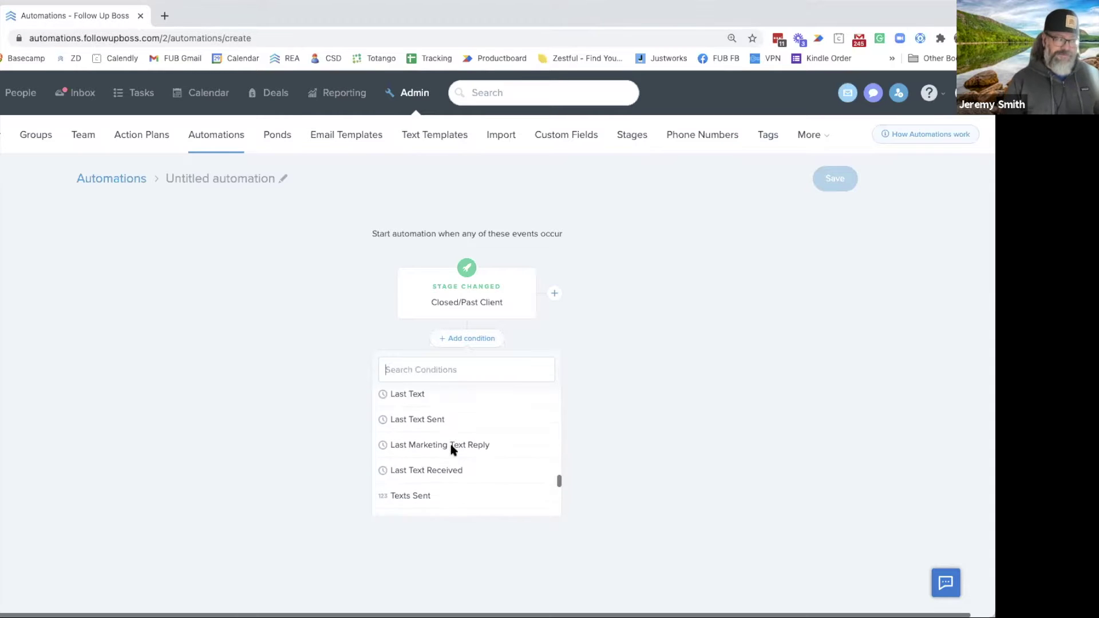
{"action": "scroll", "coordinate": [450, 449], "scroll_direction": "down", "scroll_amount": 2}
{"action": "left_click", "coordinate": [568, 395]}
{"action": "left_click", "coordinate": [463, 372]}
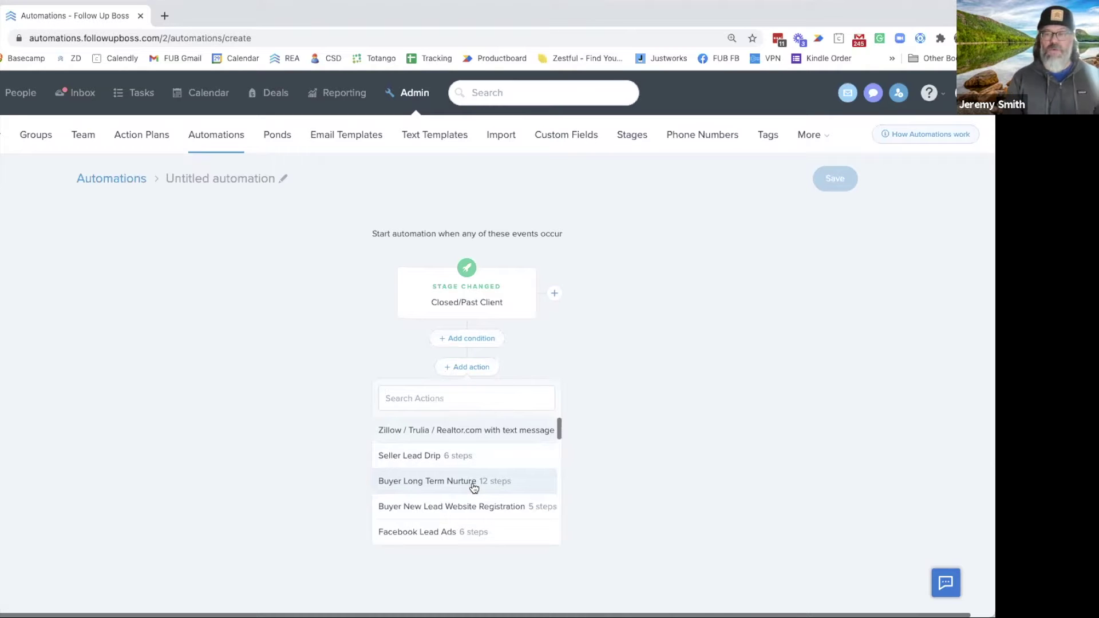
{"action": "left_click", "coordinate": [110, 181]}
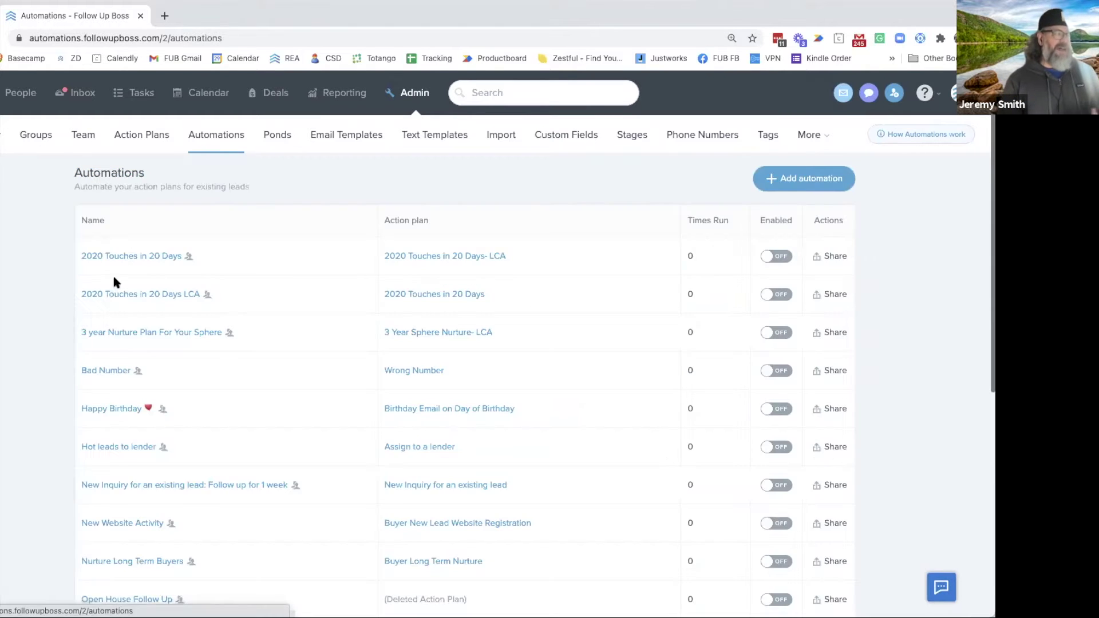
{"action": "scroll", "coordinate": [43, 298], "scroll_direction": "down", "scroll_amount": 3}
{"action": "scroll", "coordinate": [43, 300], "scroll_direction": "up", "scroll_amount": 3}
{"action": "scroll", "coordinate": [43, 300], "scroll_direction": "down", "scroll_amount": 1}
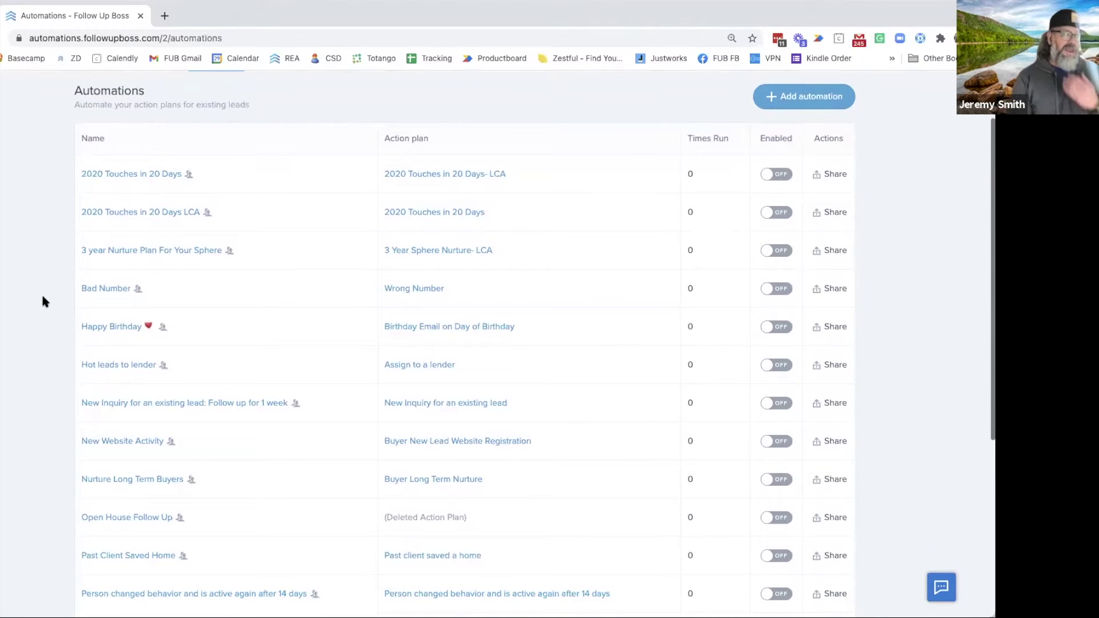
{"action": "scroll", "coordinate": [44, 301], "scroll_direction": "down", "scroll_amount": 1}
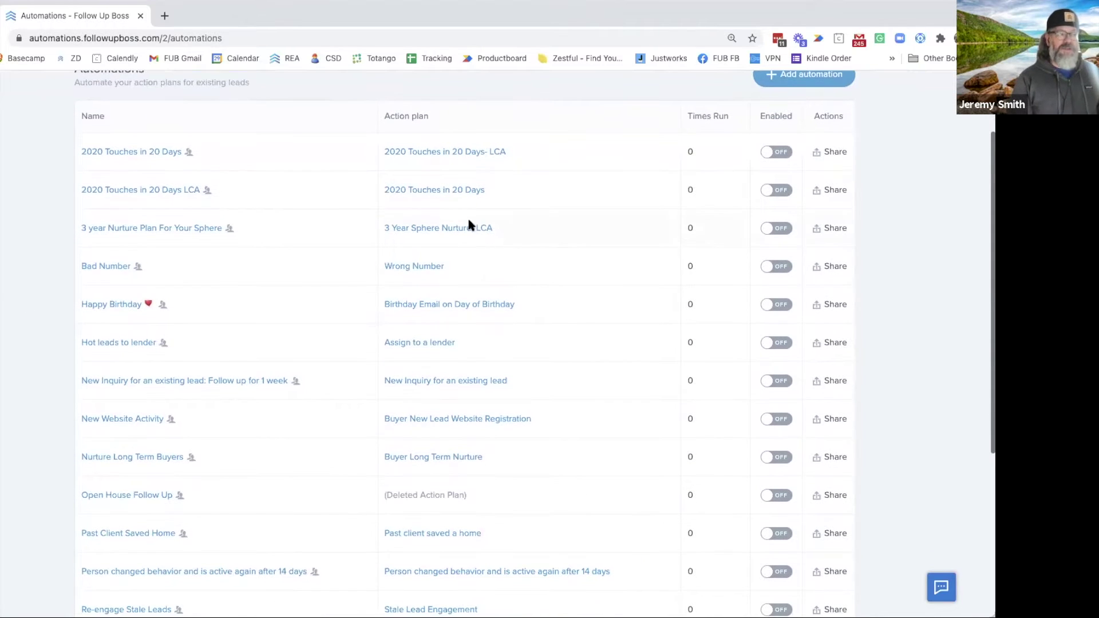
{"action": "left_click", "coordinate": [769, 152]}
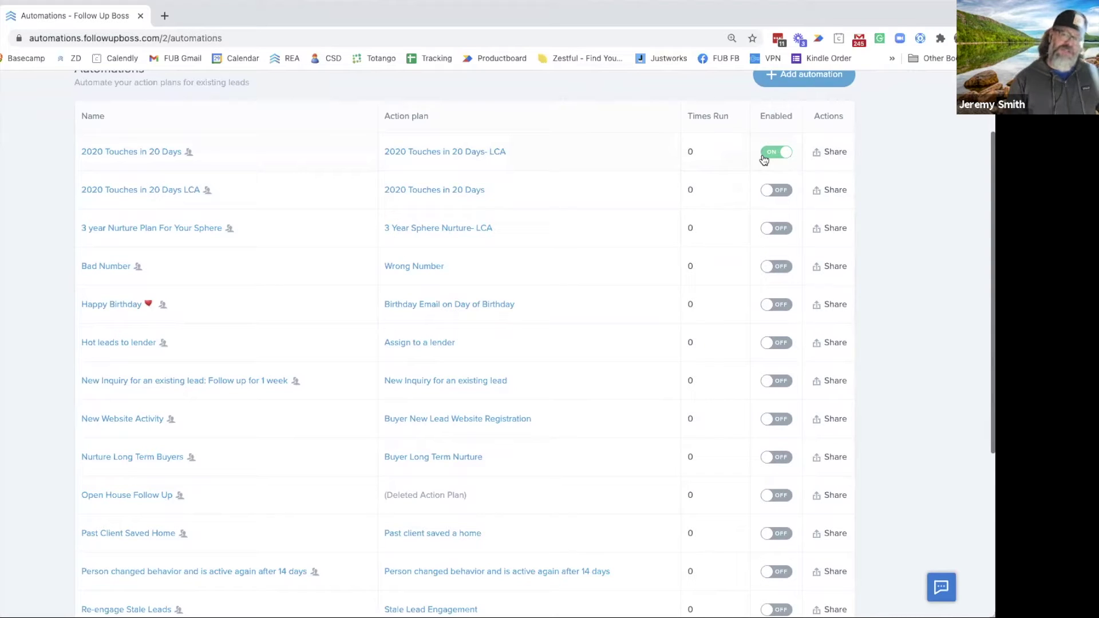
{"action": "left_click", "coordinate": [783, 153]}
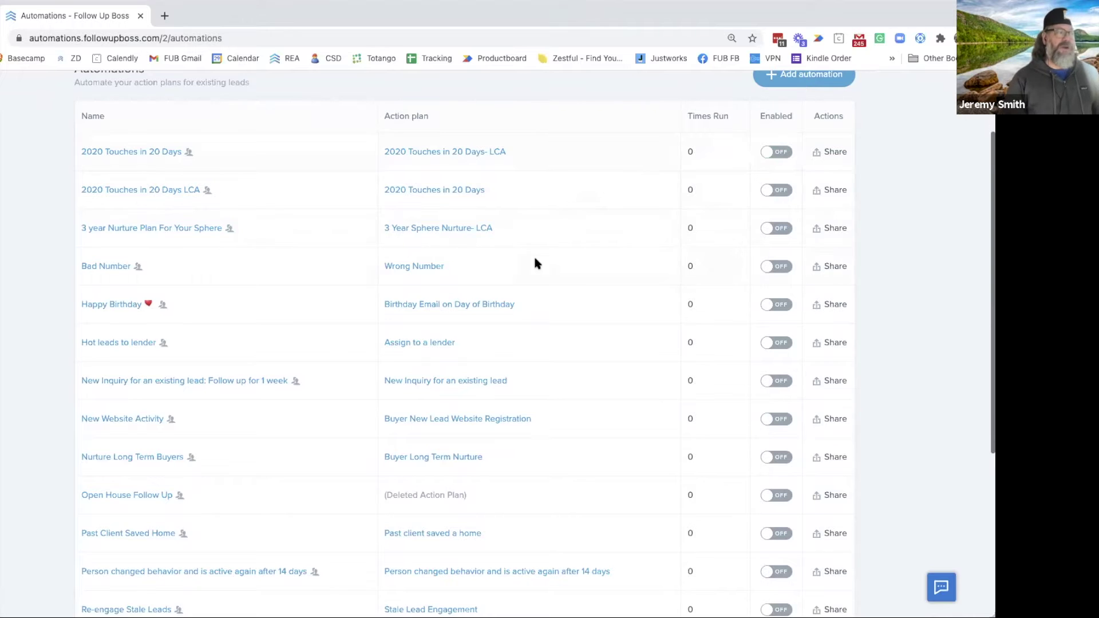
{"action": "scroll", "coordinate": [567, 309], "scroll_direction": "up", "scroll_amount": 1}
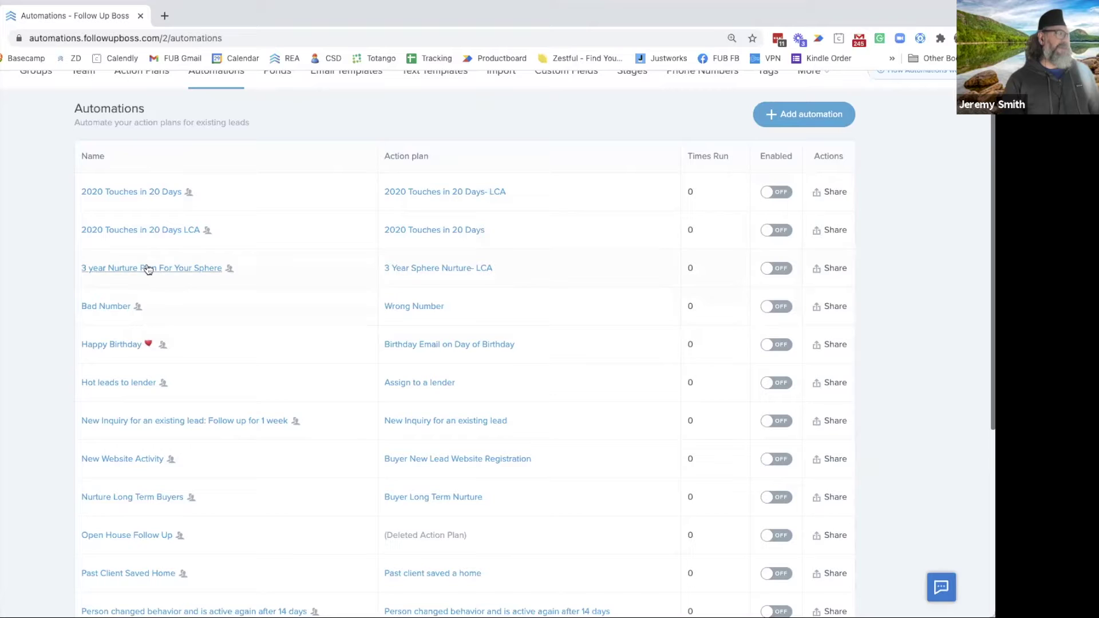
Review Happy Birthday and the 2020 Touches in 20 Days- LCA plan, then open Action Plans
{"action": "left_click", "coordinate": [112, 345]}
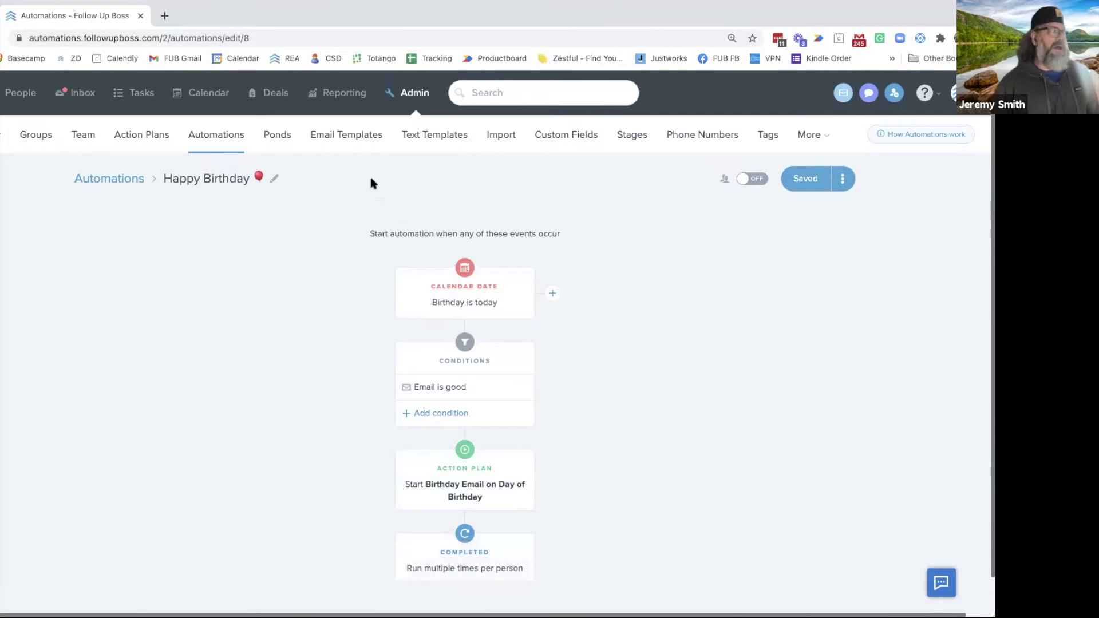
{"action": "left_click", "coordinate": [101, 176]}
{"action": "left_click", "coordinate": [413, 253]}
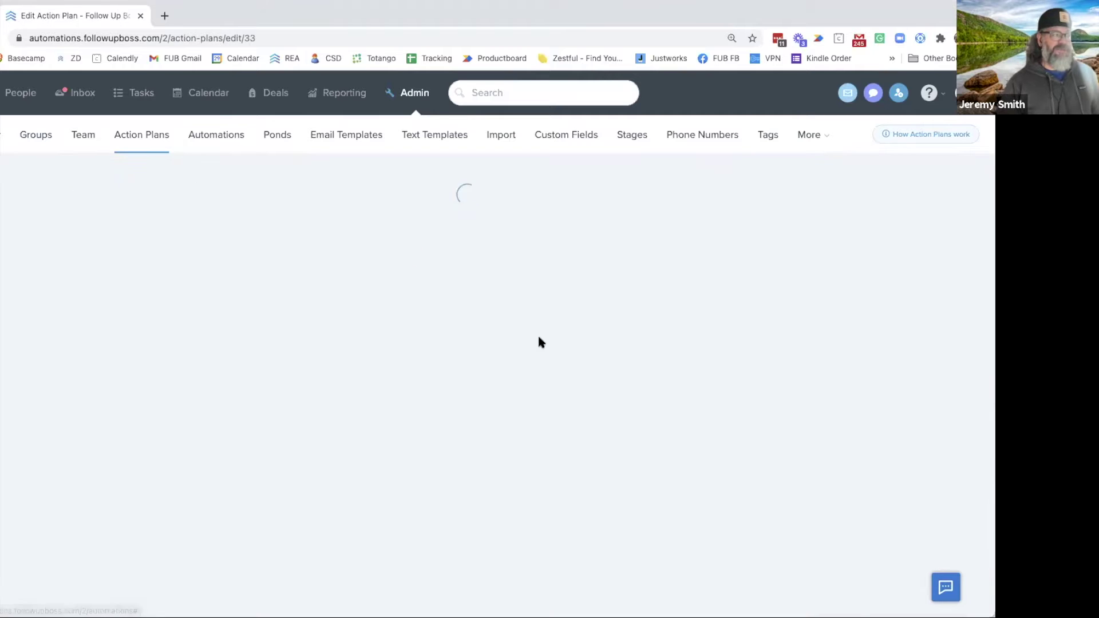
{"action": "scroll", "coordinate": [451, 358], "scroll_direction": "down", "scroll_amount": 2}
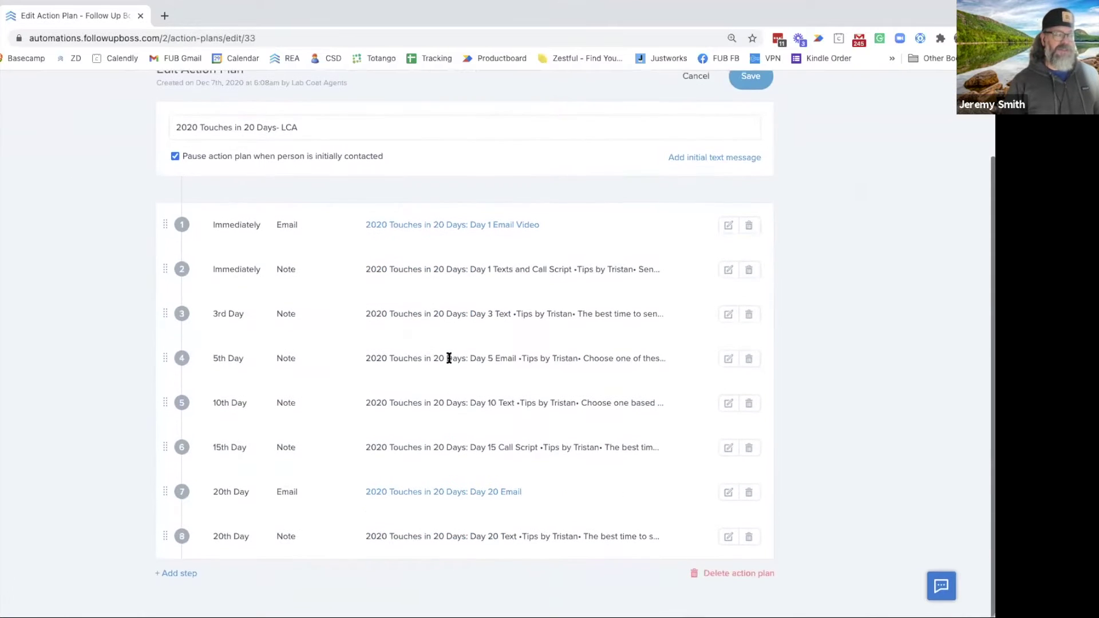
{"action": "scroll", "coordinate": [452, 358], "scroll_direction": "up", "scroll_amount": 2}
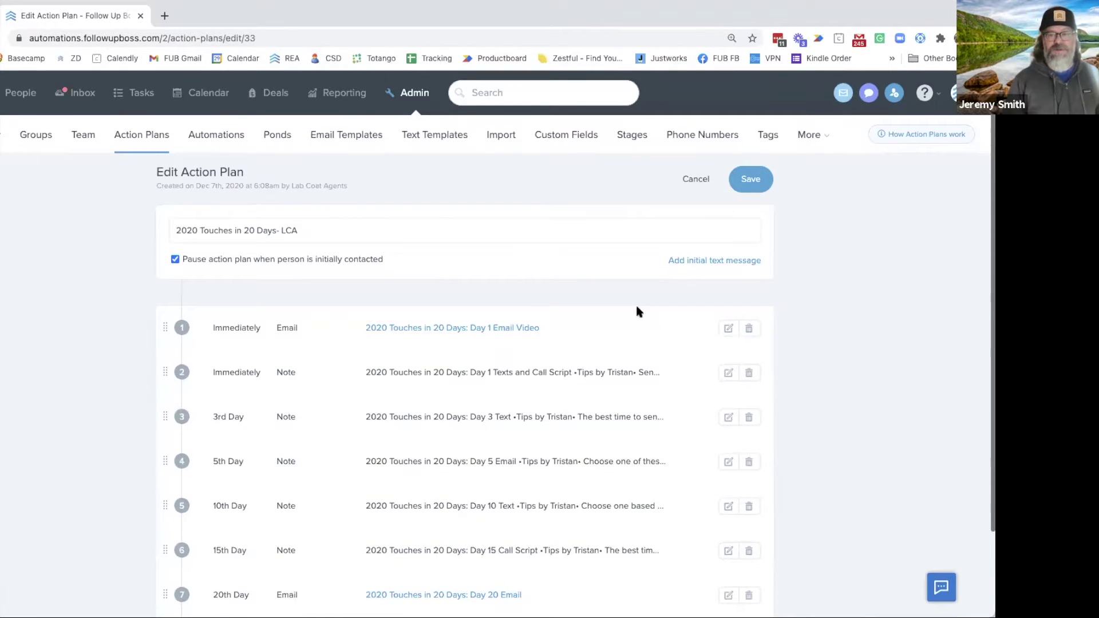
{"action": "left_click", "coordinate": [153, 142]}
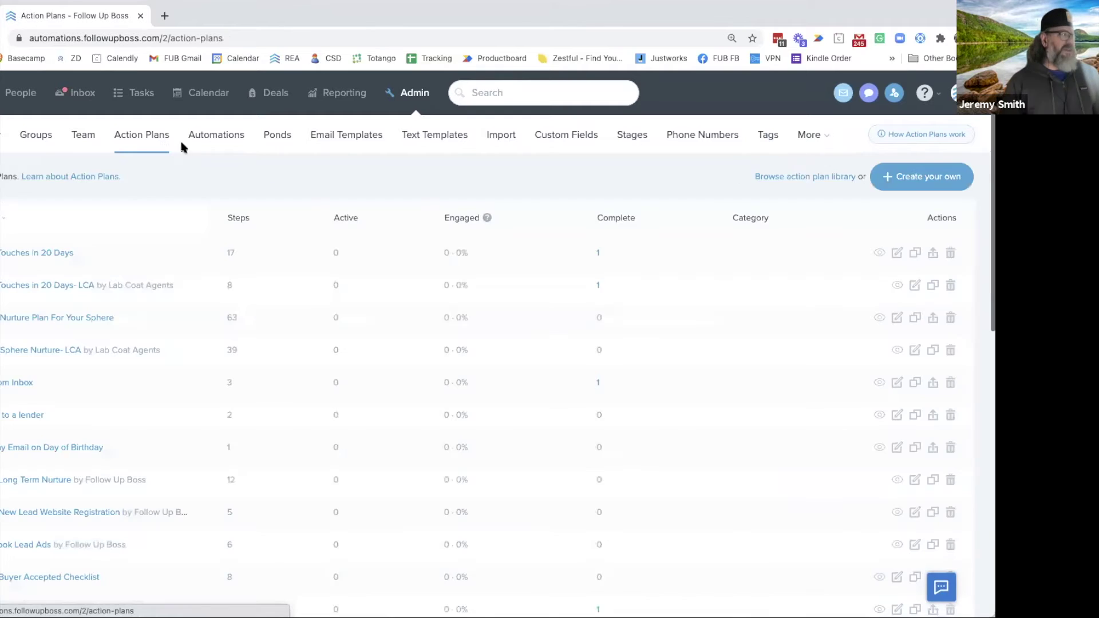
{"action": "left_click", "coordinate": [197, 139]}
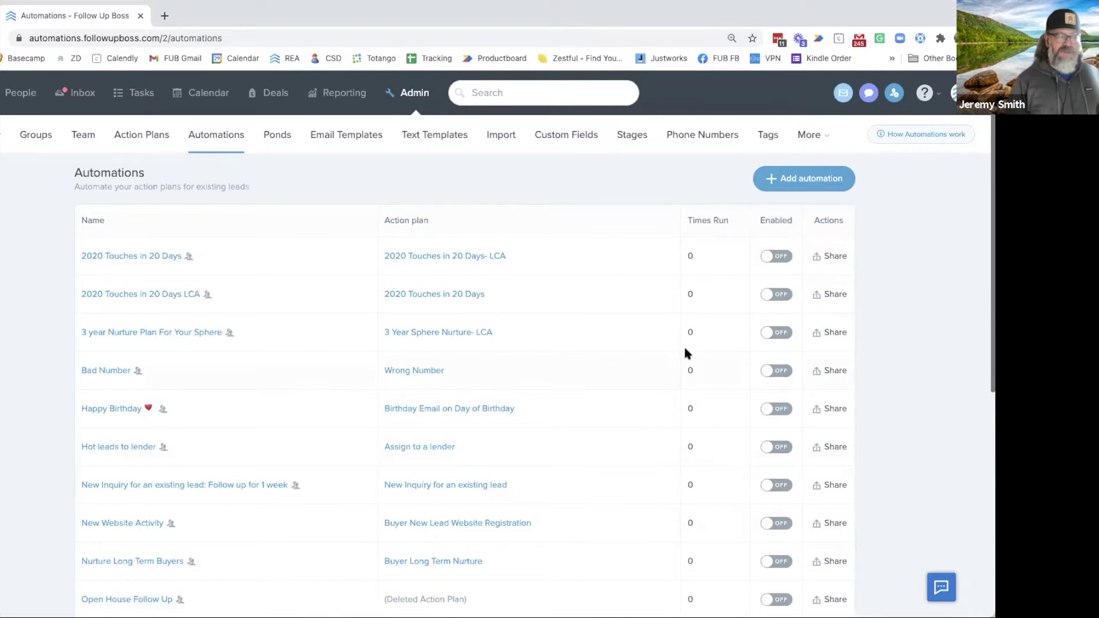
{"action": "scroll", "coordinate": [684, 349], "scroll_direction": "down", "scroll_amount": 3}
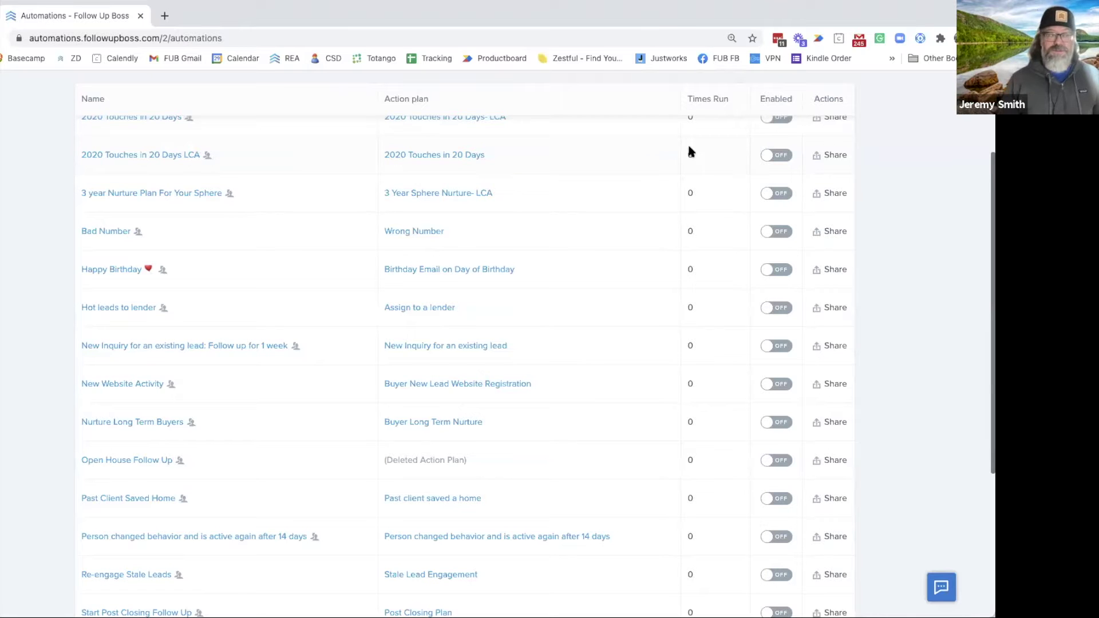
{"action": "scroll", "coordinate": [417, 217], "scroll_direction": "up", "scroll_amount": 3}
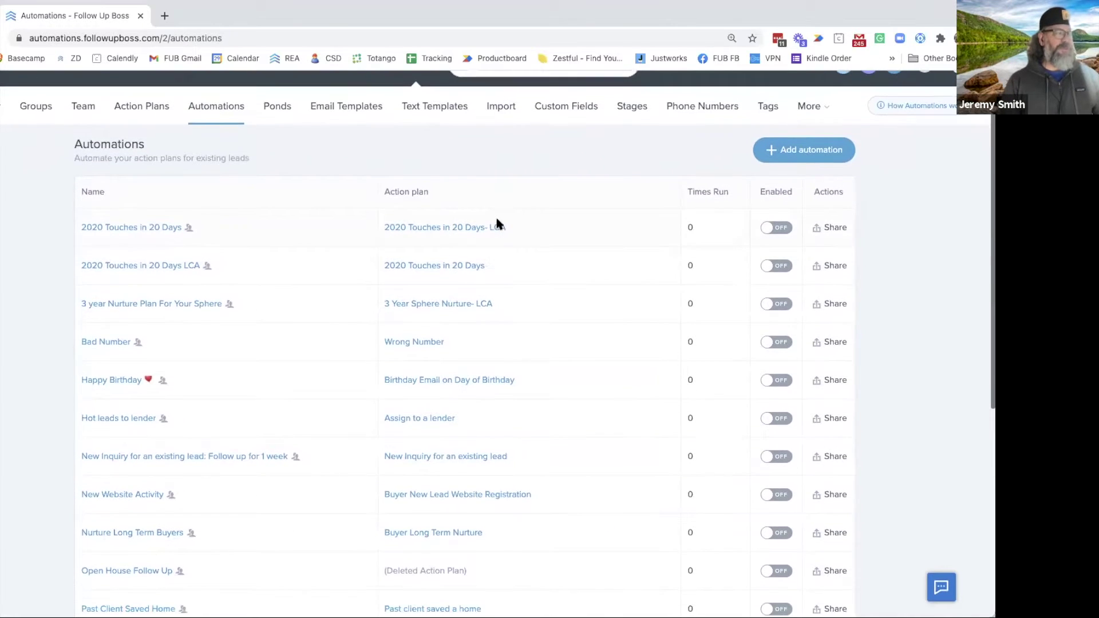
{"action": "scroll", "coordinate": [497, 222], "scroll_direction": "down", "scroll_amount": 3}
{"action": "scroll", "coordinate": [431, 223], "scroll_direction": "down", "scroll_amount": 4}
{"action": "scroll", "coordinate": [356, 191], "scroll_direction": "up", "scroll_amount": 3}
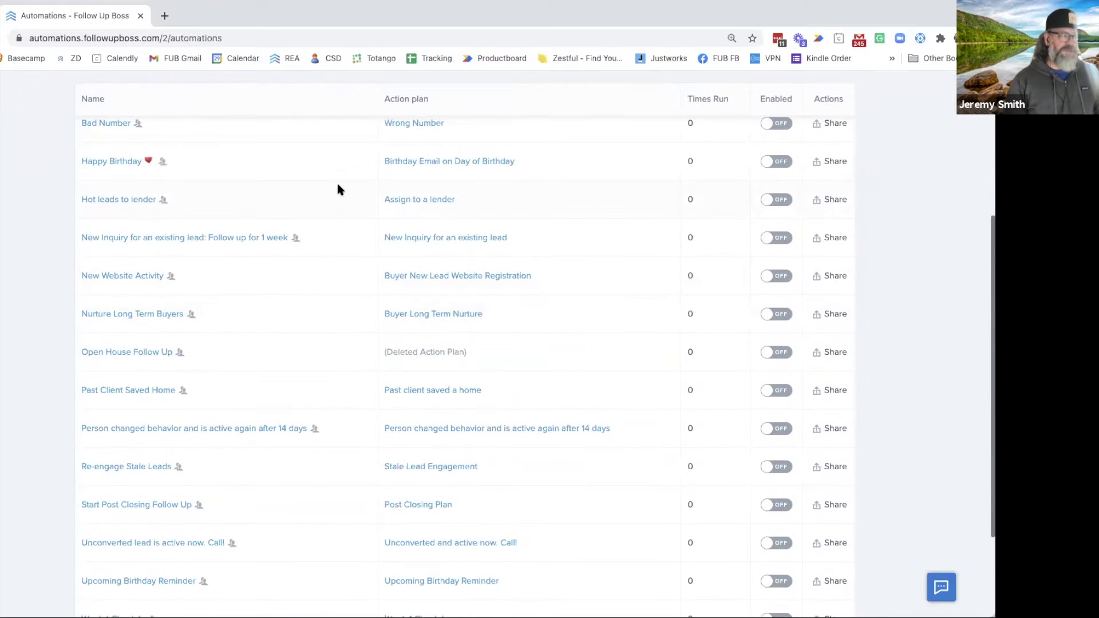
{"action": "scroll", "coordinate": [337, 188], "scroll_direction": "up", "scroll_amount": 3}
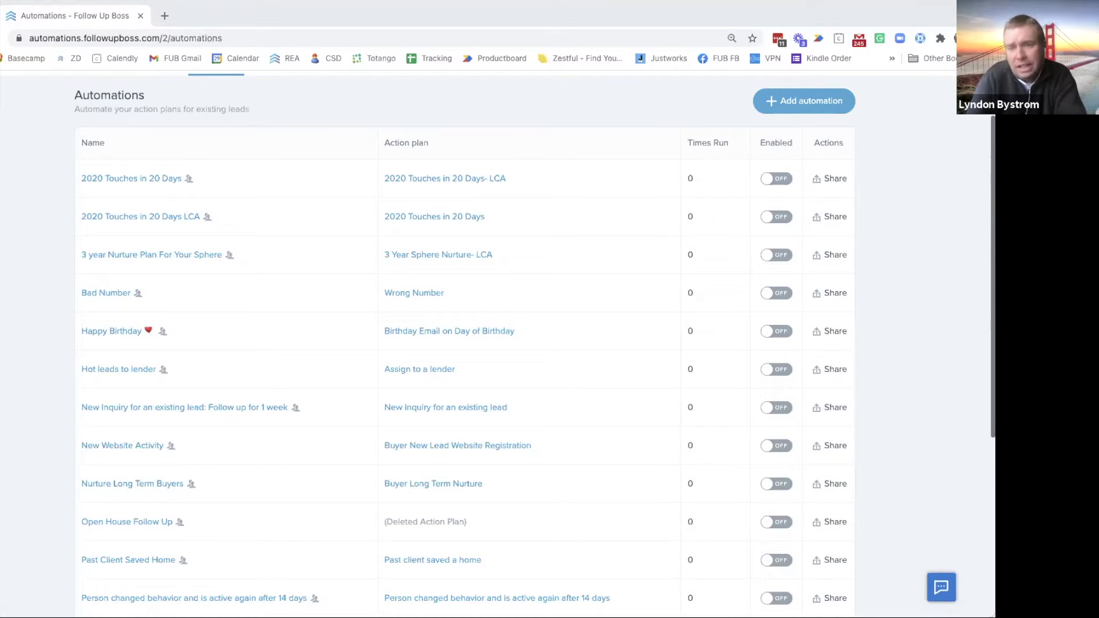
Scroll down the automations list and open Nurture Long Term Buyers
{"action": "scroll", "coordinate": [108, 259], "scroll_direction": "down", "scroll_amount": 2}
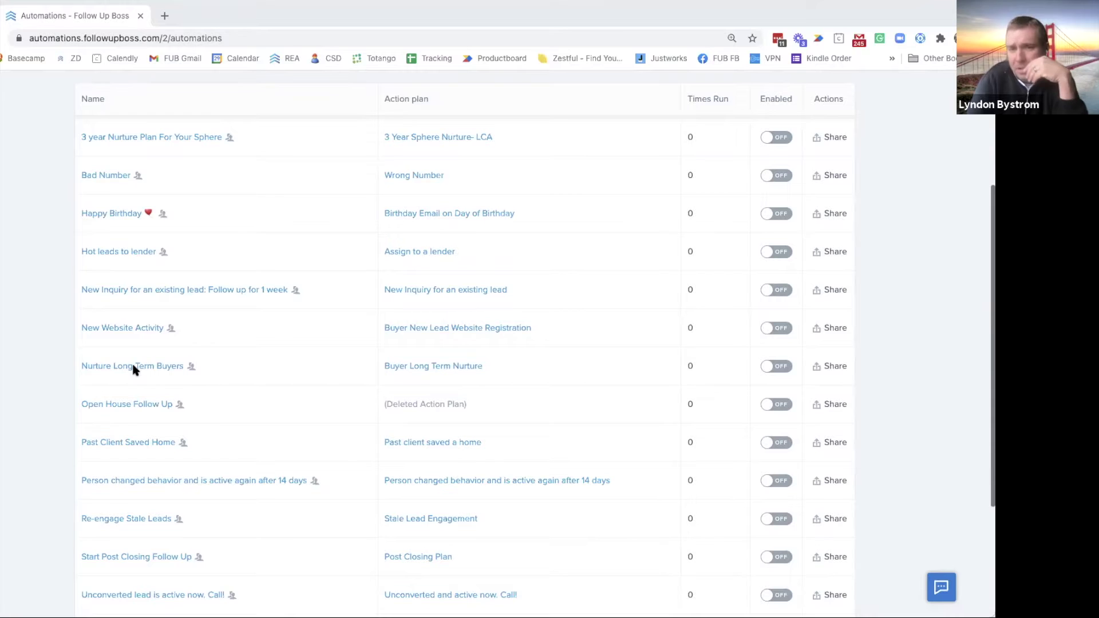
{"action": "scroll", "coordinate": [125, 353], "scroll_direction": "down", "scroll_amount": 1}
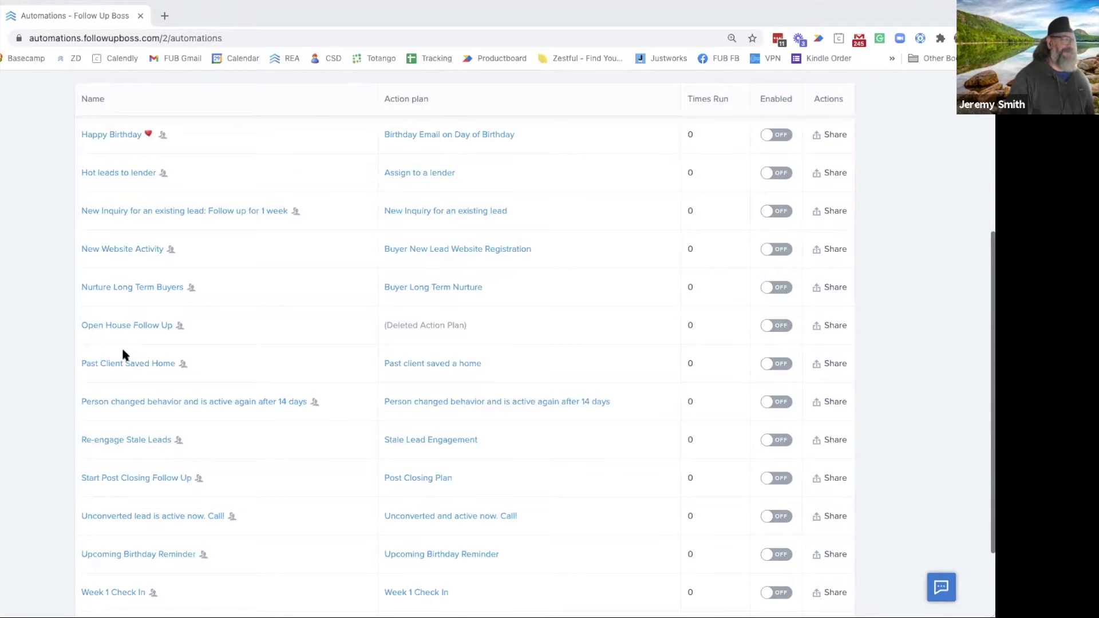
{"action": "scroll", "coordinate": [122, 355], "scroll_direction": "down", "scroll_amount": 1}
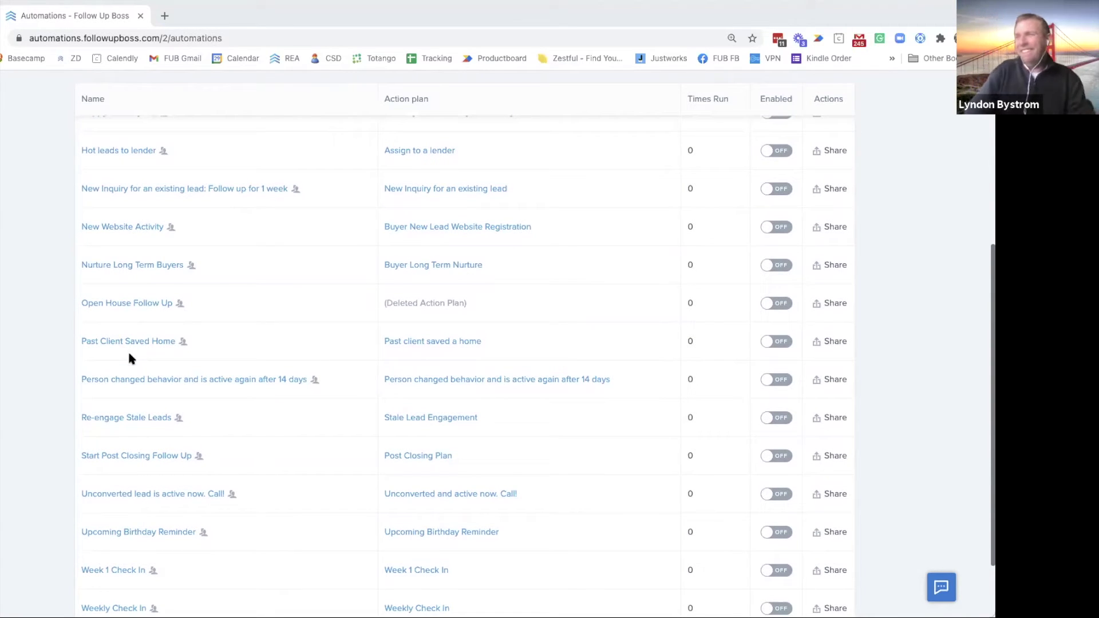
{"action": "left_click", "coordinate": [124, 266]}
{"action": "mouse_move", "coordinate": [462, 297]}
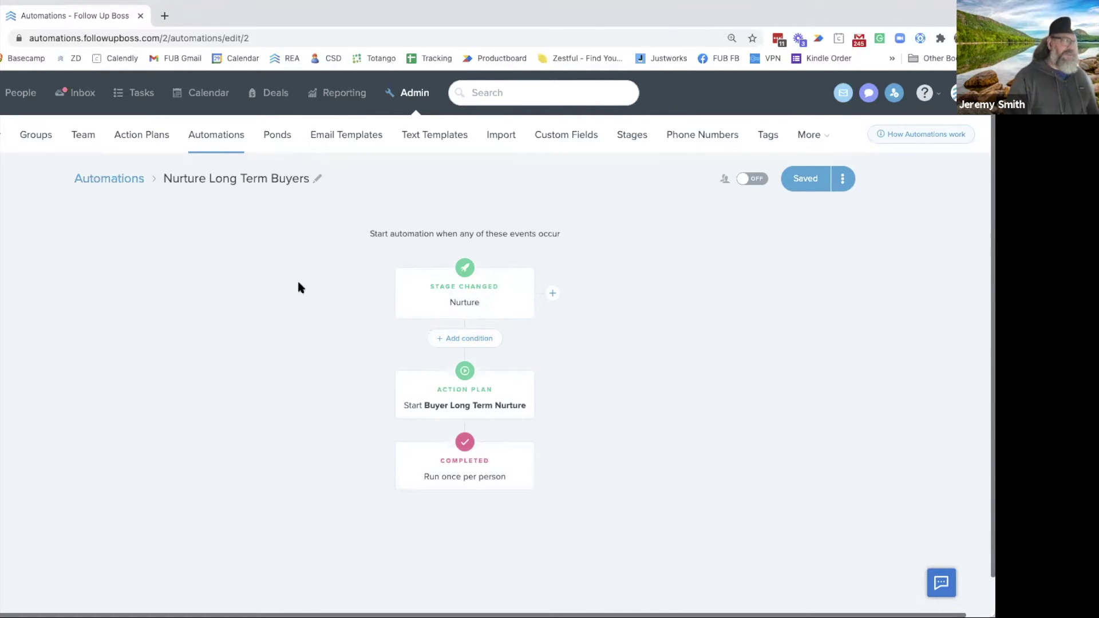
Go back to the automations list and scroll to its bottom
{"action": "left_click", "coordinate": [109, 180]}
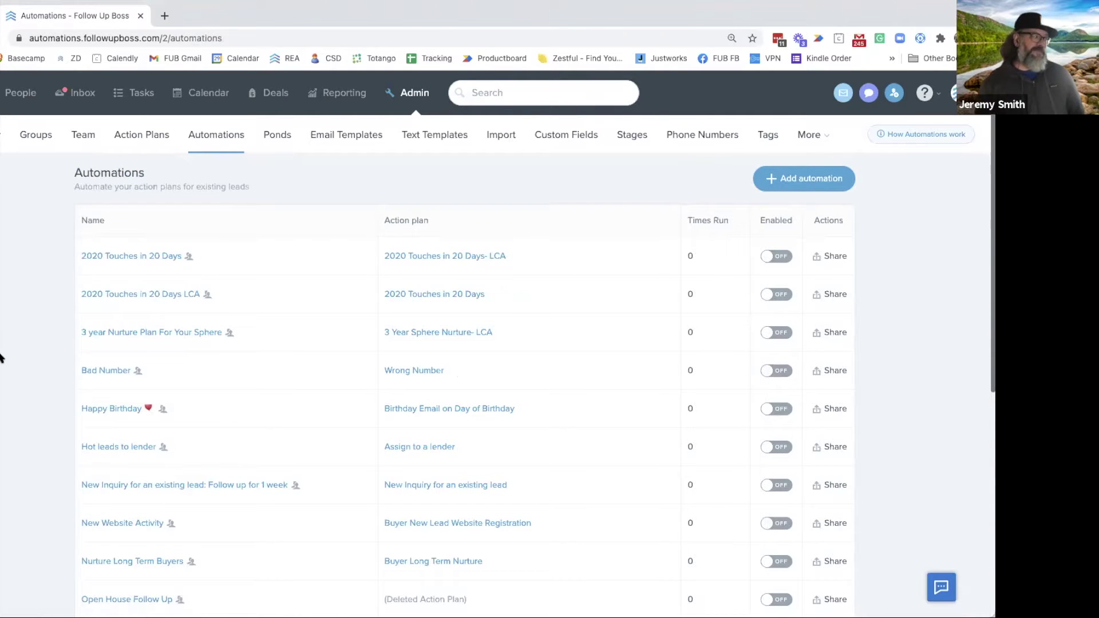
{"action": "scroll", "coordinate": [2, 359], "scroll_direction": "down", "scroll_amount": 2}
{"action": "scroll", "coordinate": [465, 343], "scroll_direction": "down", "scroll_amount": 5}
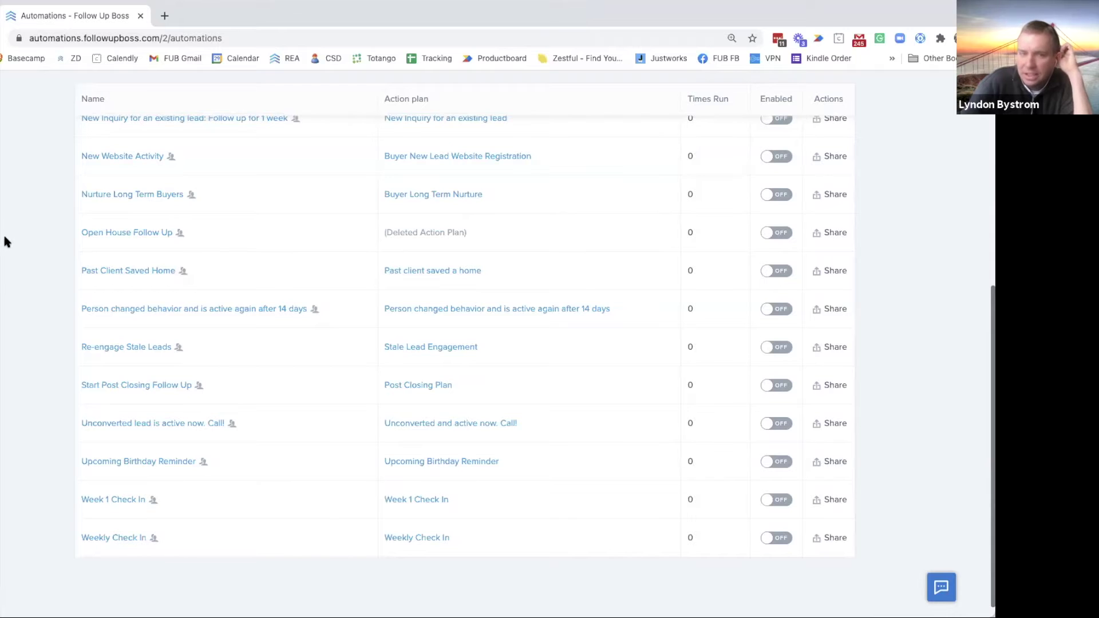
{"action": "scroll", "coordinate": [36, 247], "scroll_direction": "up", "scroll_amount": 3}
Open the 'New Inquiry for an existing lead: Follow up for 1 week' automation
{"action": "left_click", "coordinate": [226, 205]}
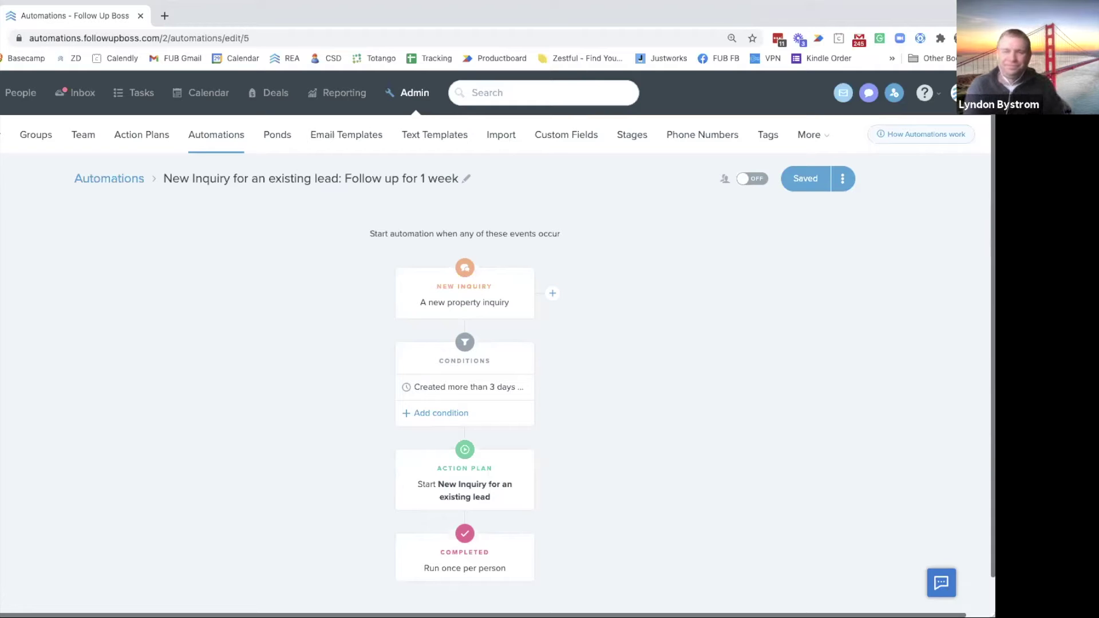
{"action": "scroll", "coordinate": [356, 314], "scroll_direction": "down", "scroll_amount": 1}
Review the 'Person changed behavior and is active again after 14 days' automation, then return
{"action": "left_click", "coordinate": [91, 137]}
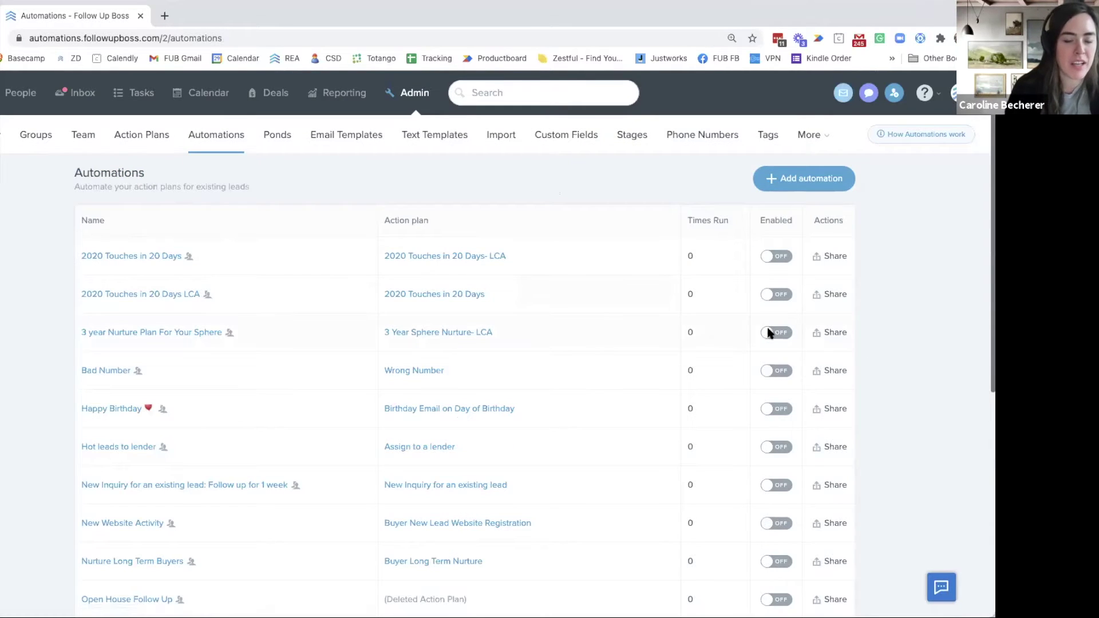
{"action": "scroll", "coordinate": [325, 341], "scroll_direction": "down", "scroll_amount": 5}
{"action": "scroll", "coordinate": [269, 348], "scroll_direction": "down", "scroll_amount": 9}
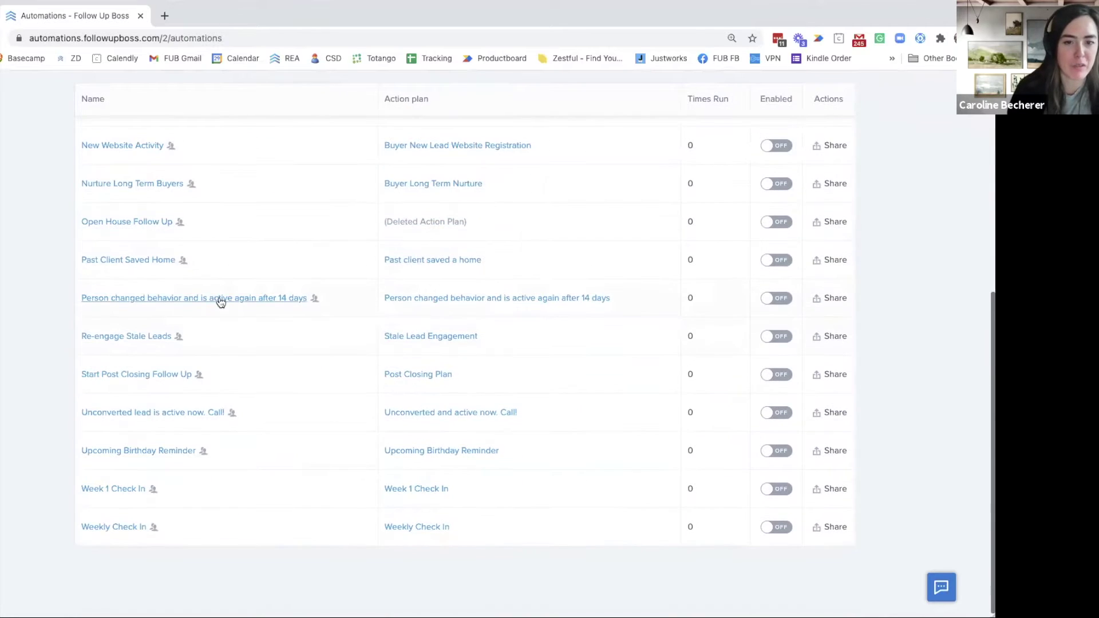
{"action": "left_click", "coordinate": [220, 298]}
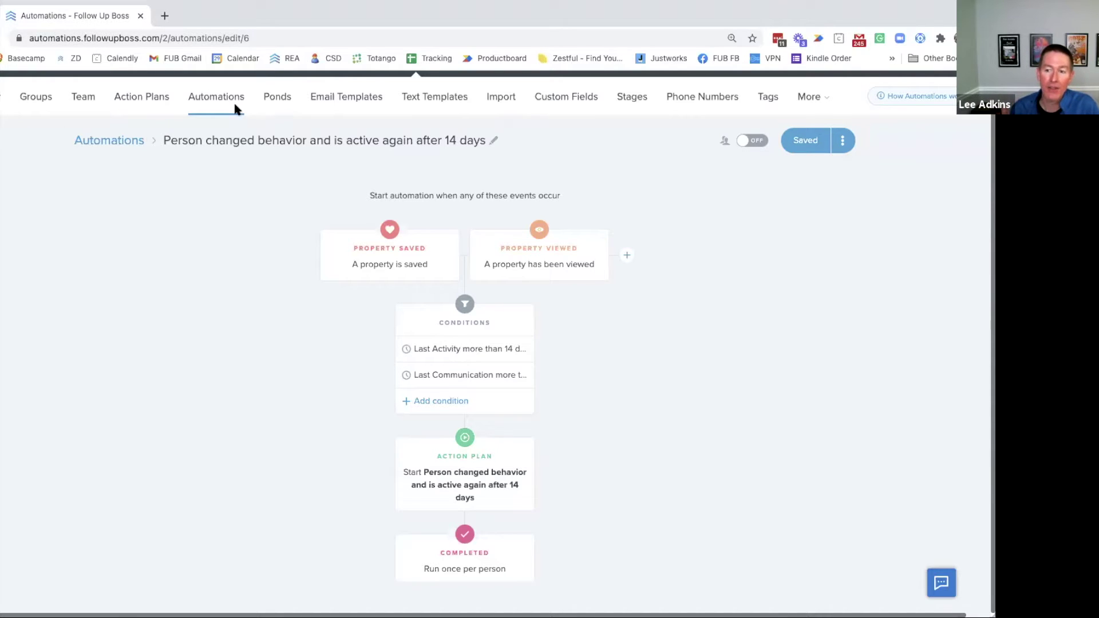
{"action": "left_click", "coordinate": [123, 143]}
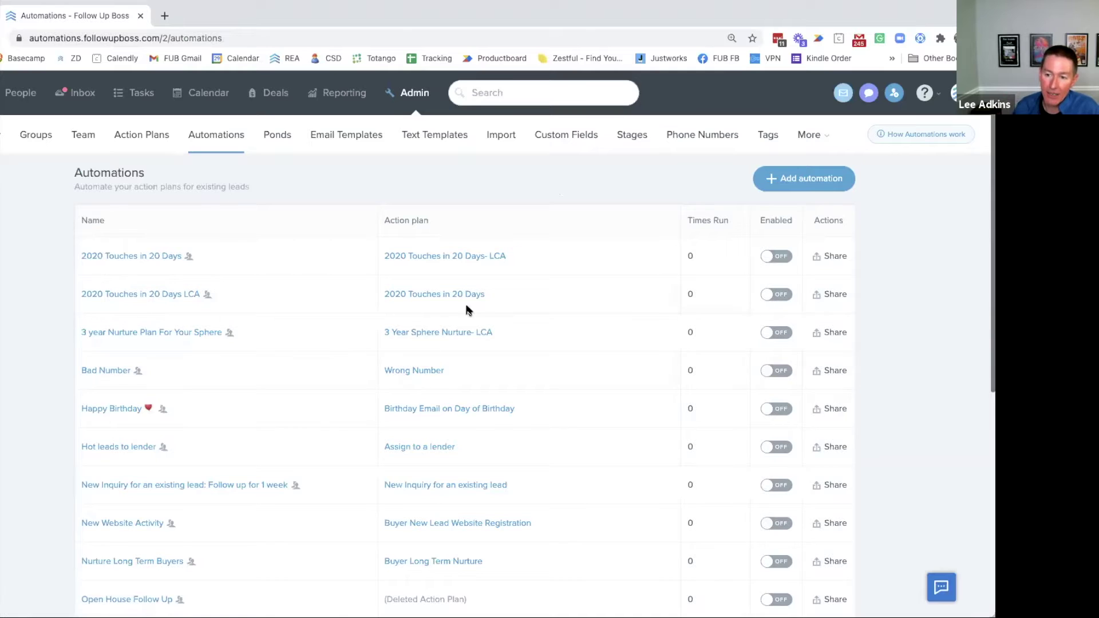
Open the 'Person changed behavior…' plan from the Action plan column
{"action": "scroll", "coordinate": [431, 452], "scroll_direction": "down", "scroll_amount": 3}
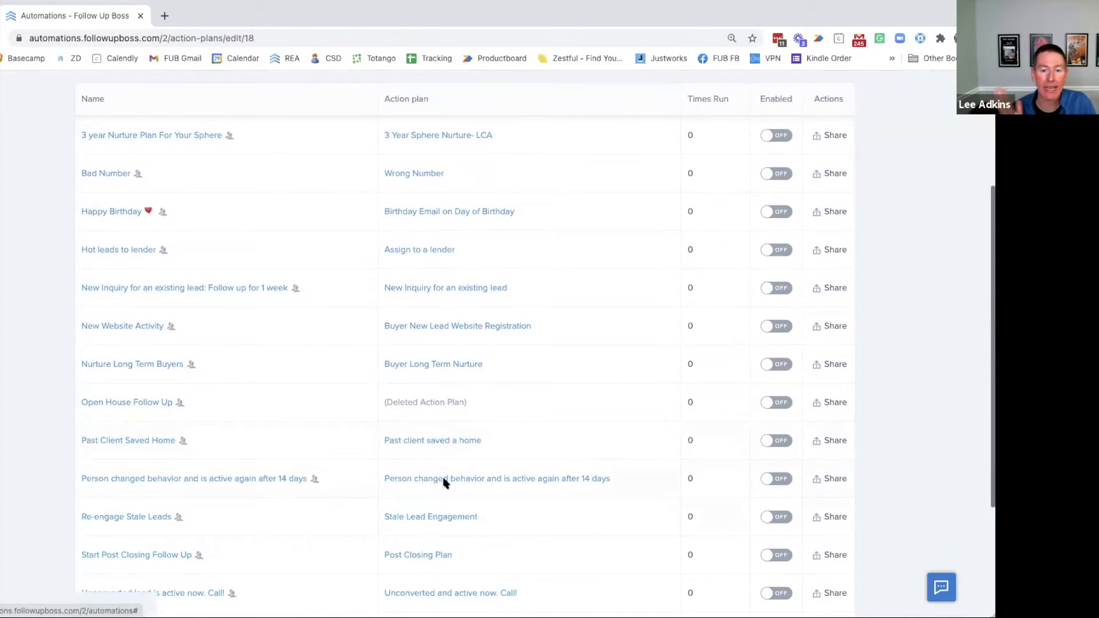
{"action": "left_click", "coordinate": [444, 479]}
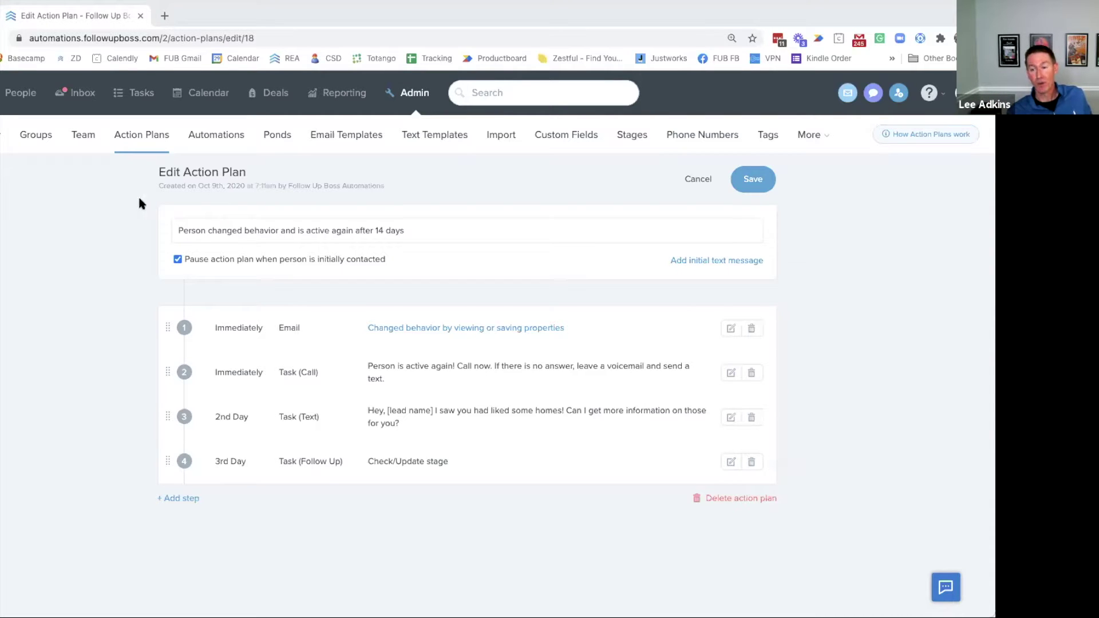
View the Bad Number automation's tag trigger and Wrong Number plan, then reopen it from the list
{"action": "left_click", "coordinate": [213, 134]}
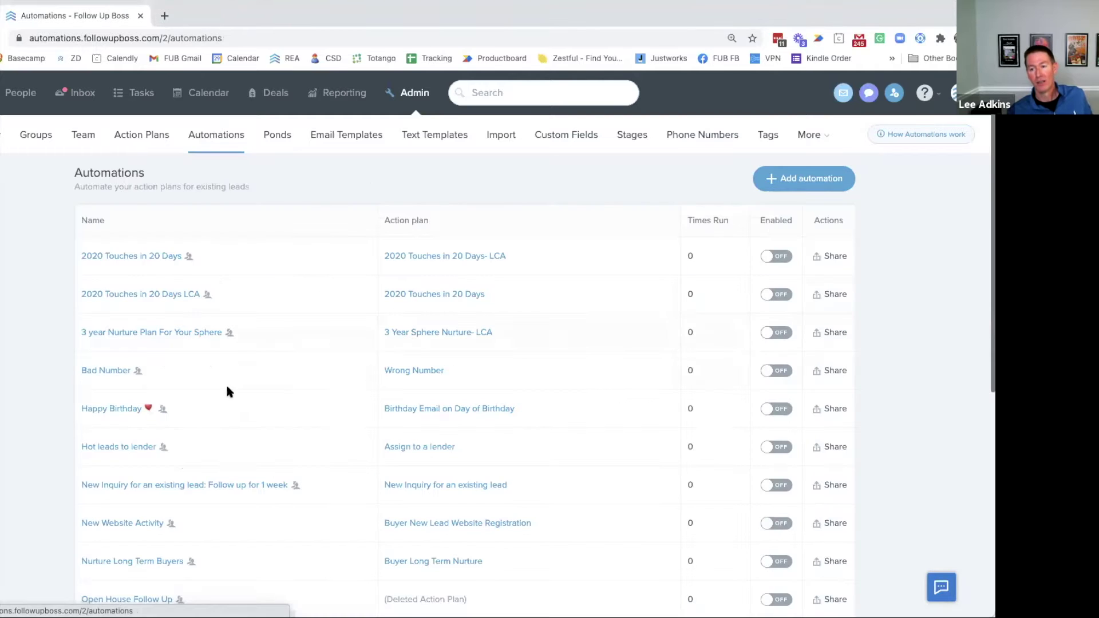
{"action": "scroll", "coordinate": [464, 453], "scroll_direction": "down", "scroll_amount": 3}
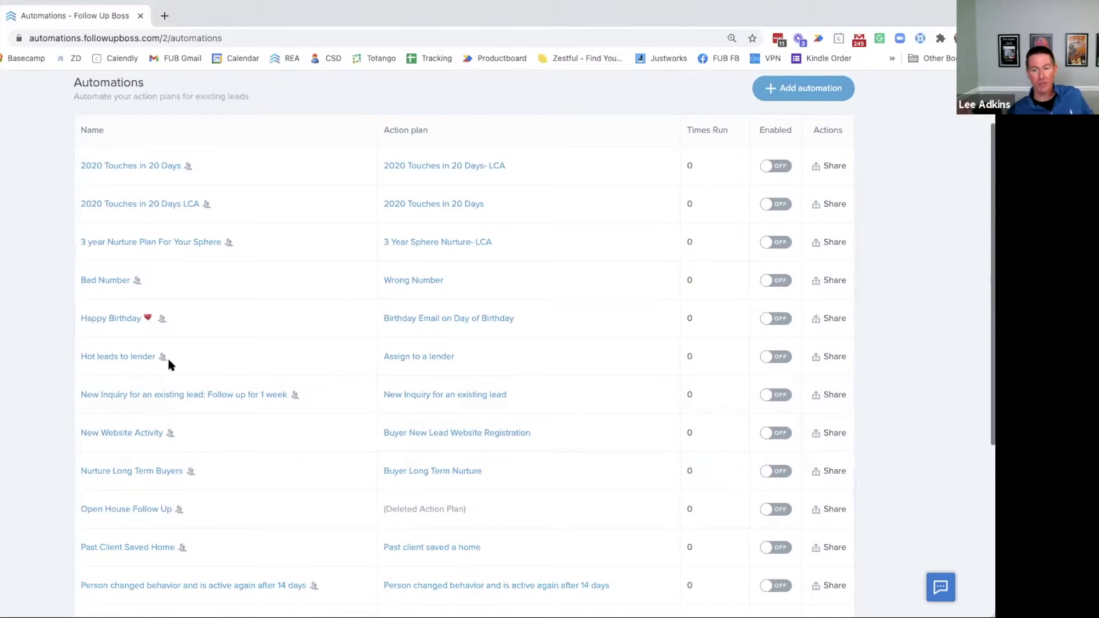
{"action": "left_click", "coordinate": [109, 280]}
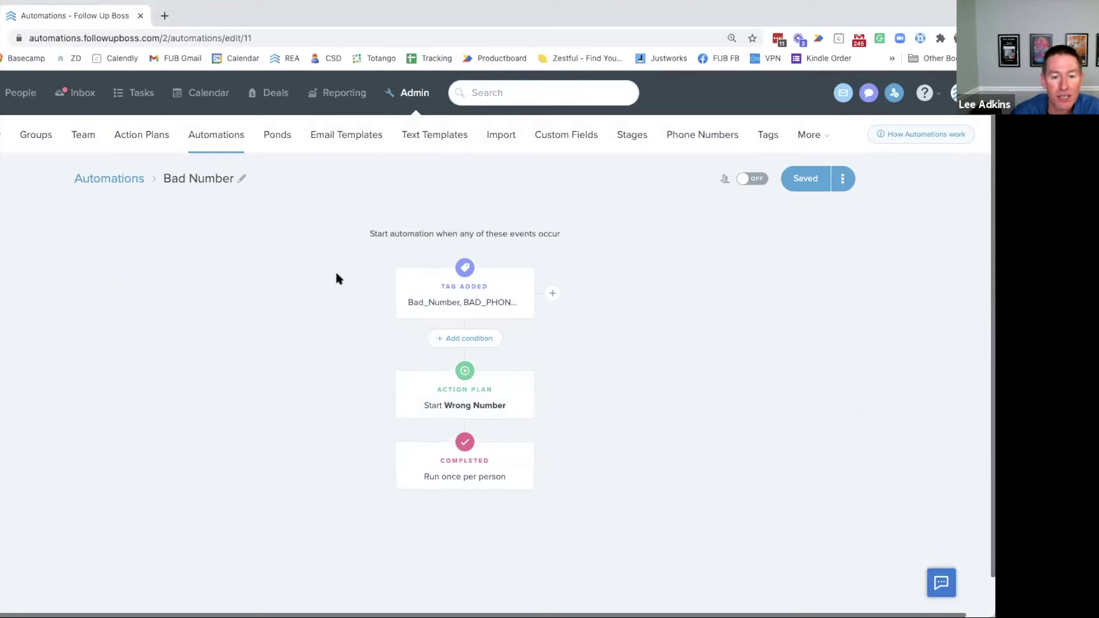
{"action": "left_click", "coordinate": [95, 187]}
{"action": "scroll", "coordinate": [249, 324], "scroll_direction": "down", "scroll_amount": 2}
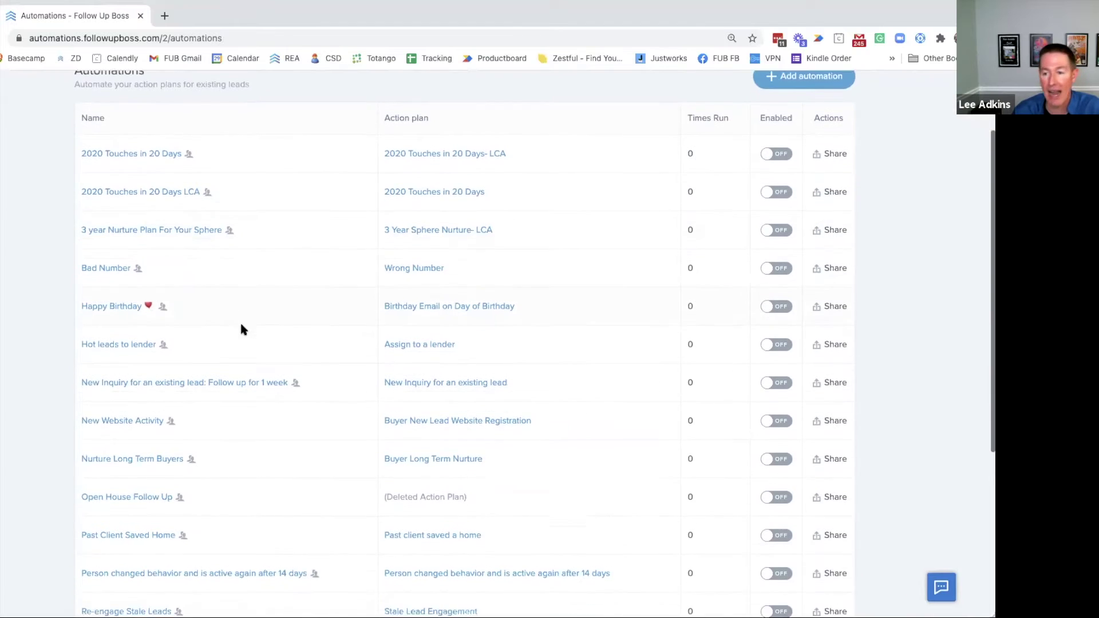
{"action": "scroll", "coordinate": [239, 327], "scroll_direction": "down", "scroll_amount": 2}
{"action": "scroll", "coordinate": [238, 328], "scroll_direction": "down", "scroll_amount": 2}
{"action": "scroll", "coordinate": [237, 327], "scroll_direction": "down", "scroll_amount": 1}
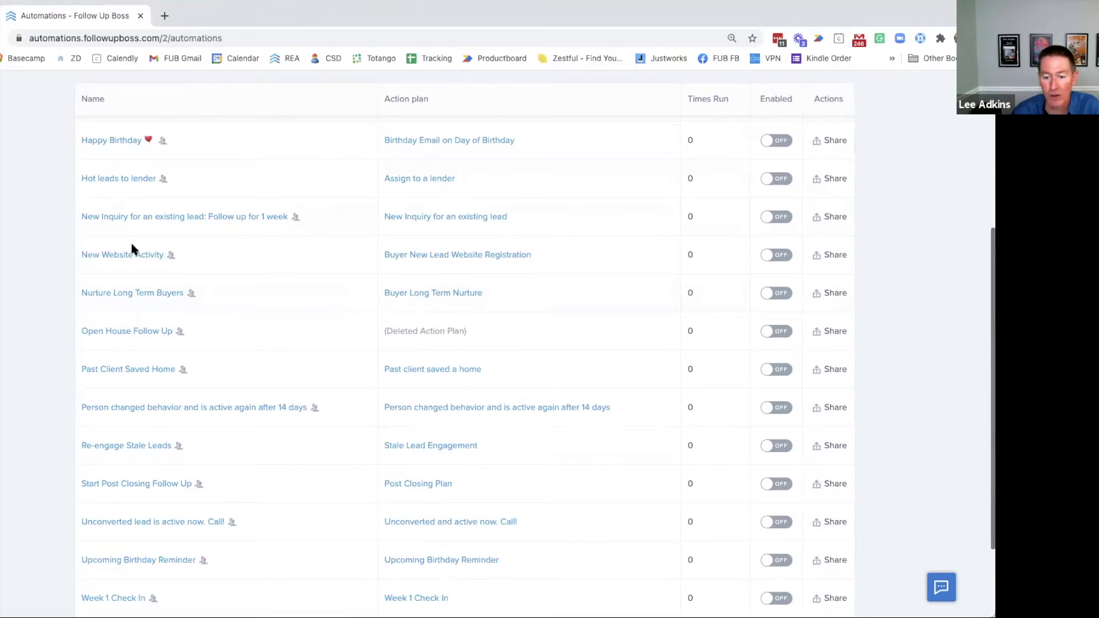
{"action": "scroll", "coordinate": [124, 290], "scroll_direction": "up", "scroll_amount": 2}
{"action": "scroll", "coordinate": [117, 300], "scroll_direction": "up", "scroll_amount": 4}
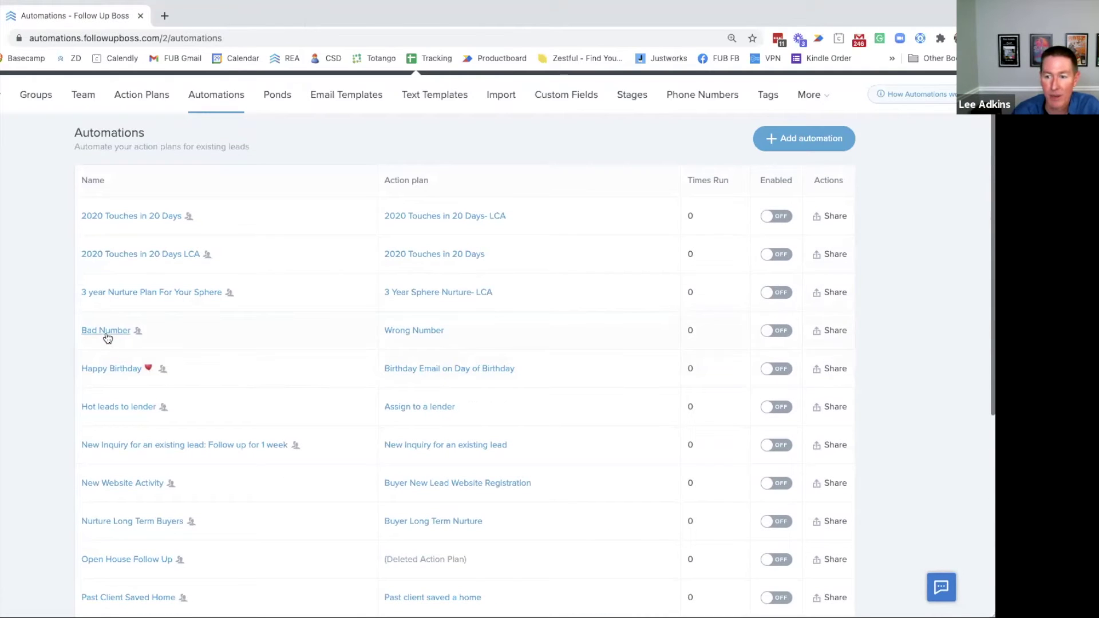
{"action": "left_click", "coordinate": [108, 329]}
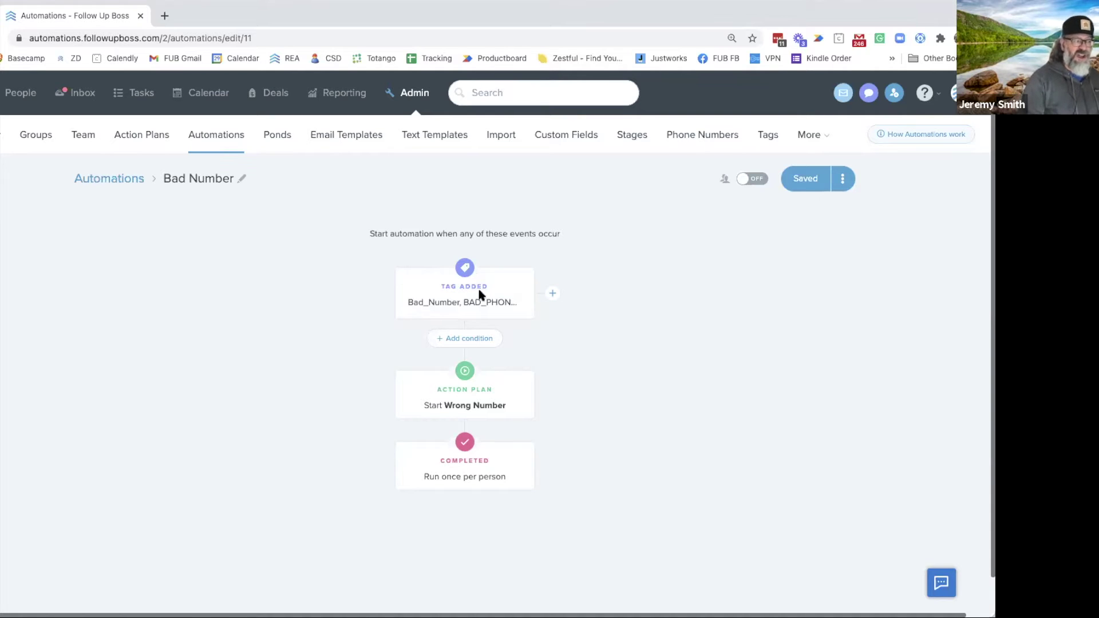
Review the tags that trigger Bad Number, then return to the automations list
{"action": "left_click", "coordinate": [507, 295]}
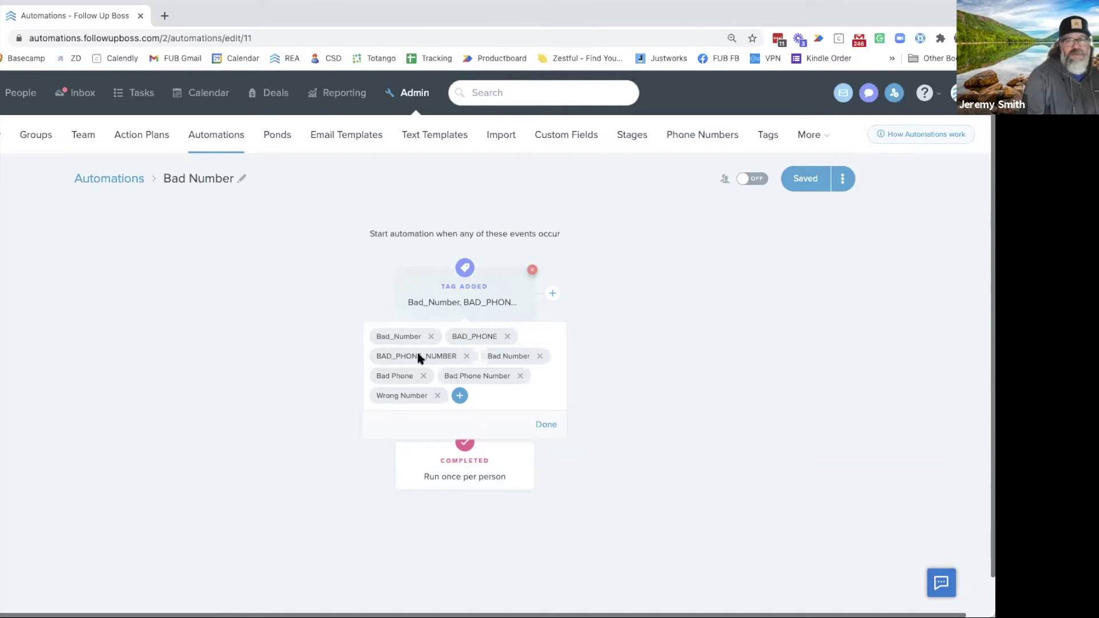
{"action": "scroll", "coordinate": [435, 360], "scroll_direction": "right", "scroll_amount": 1}
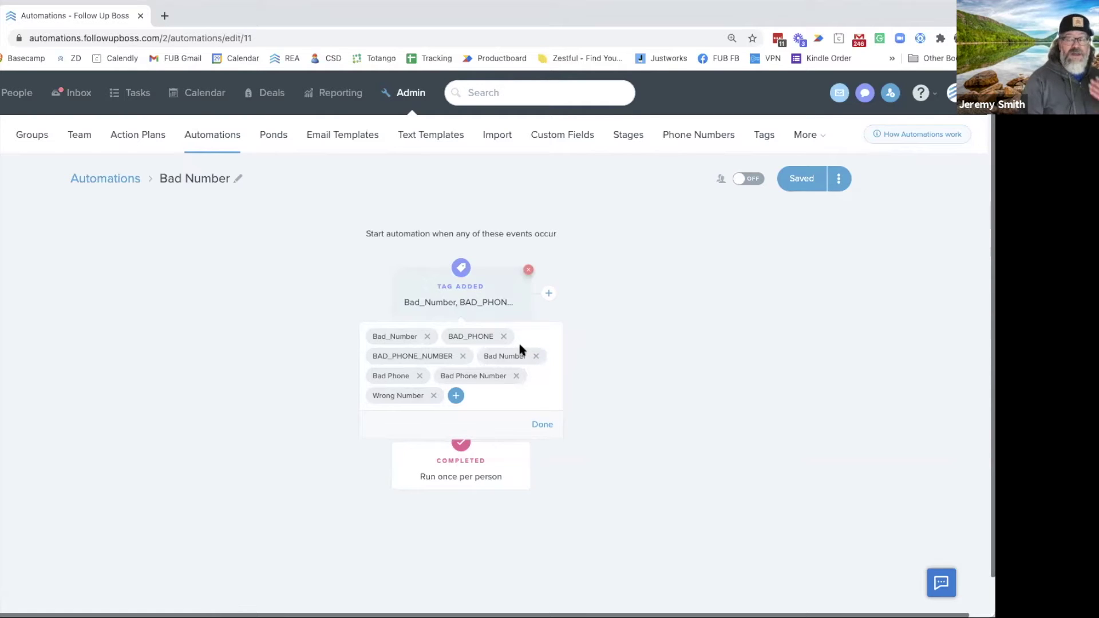
{"action": "left_click", "coordinate": [318, 339]}
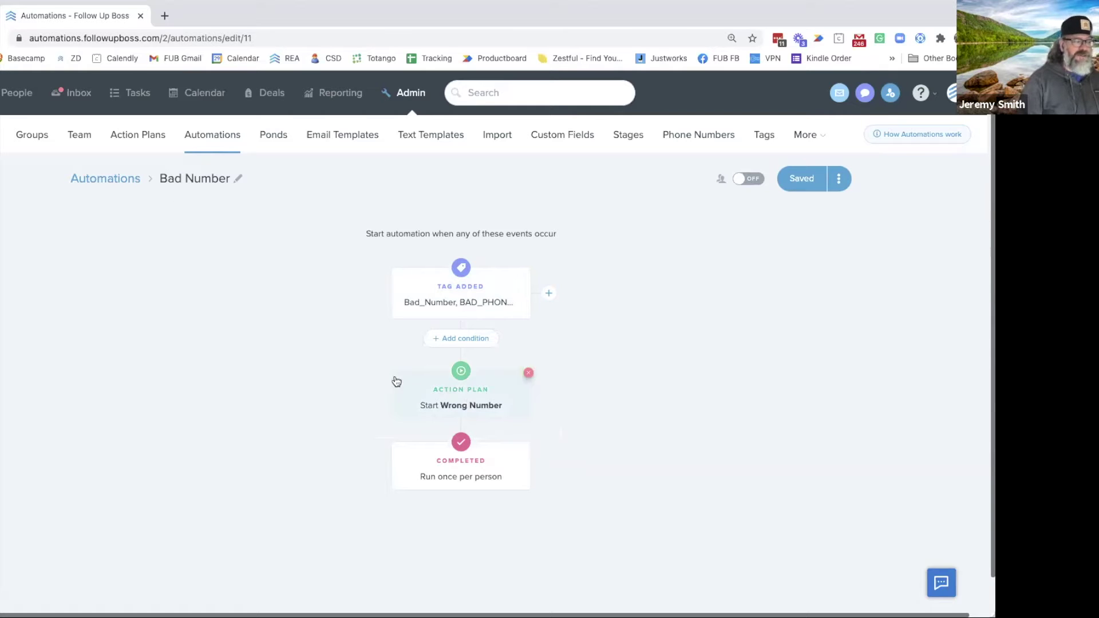
{"action": "left_click", "coordinate": [111, 180]}
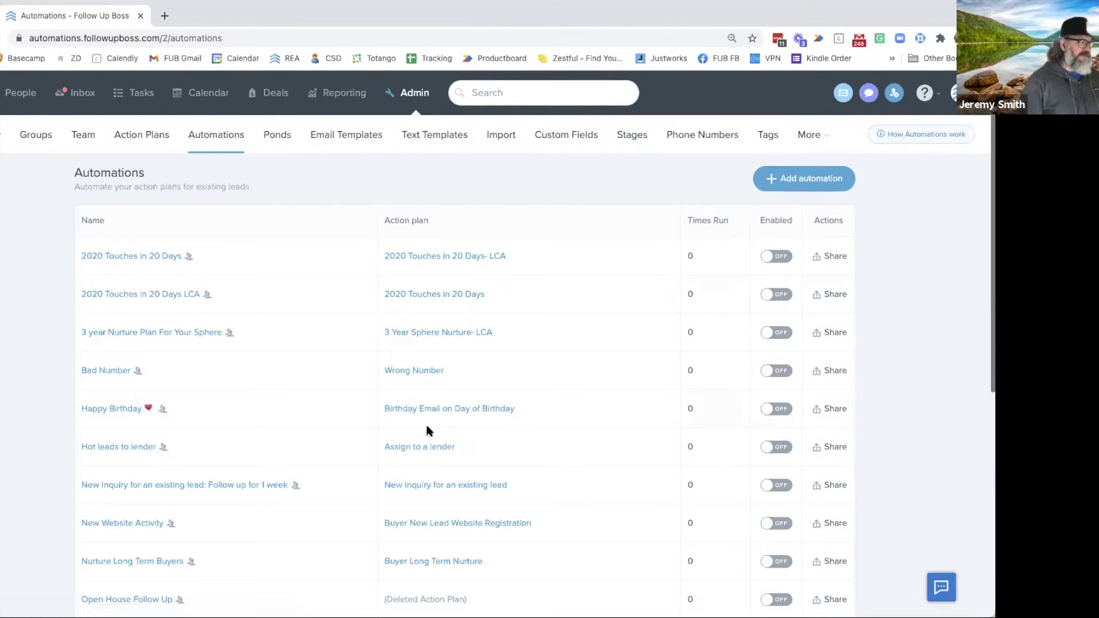
Review the Wrong Number plan's two email steps, then return to the automations list
{"action": "left_click", "coordinate": [410, 372]}
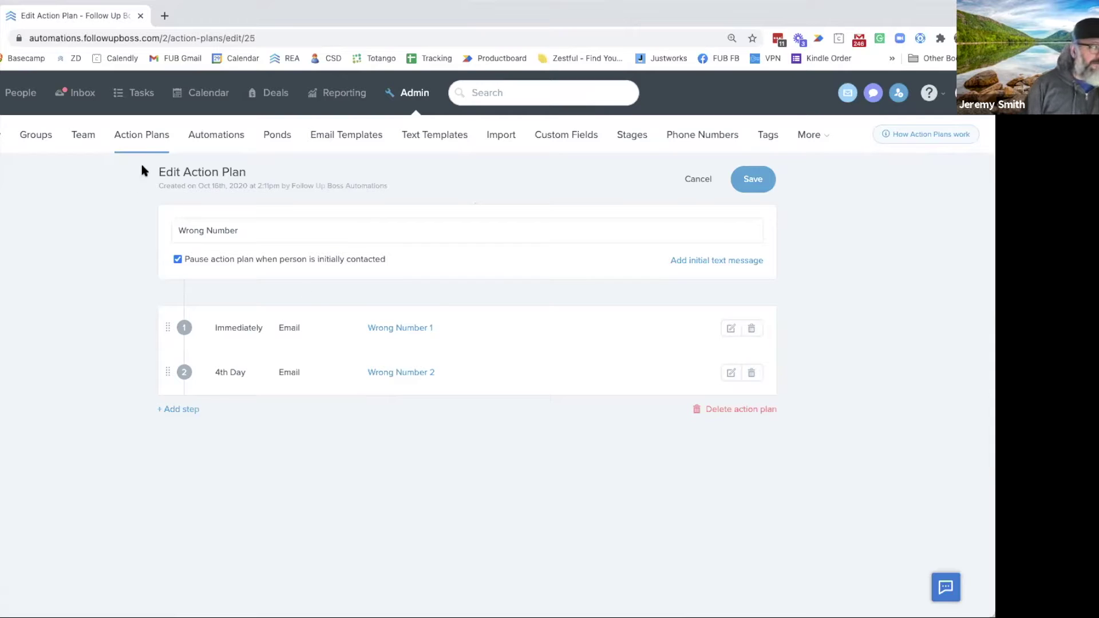
{"action": "left_click", "coordinate": [220, 145]}
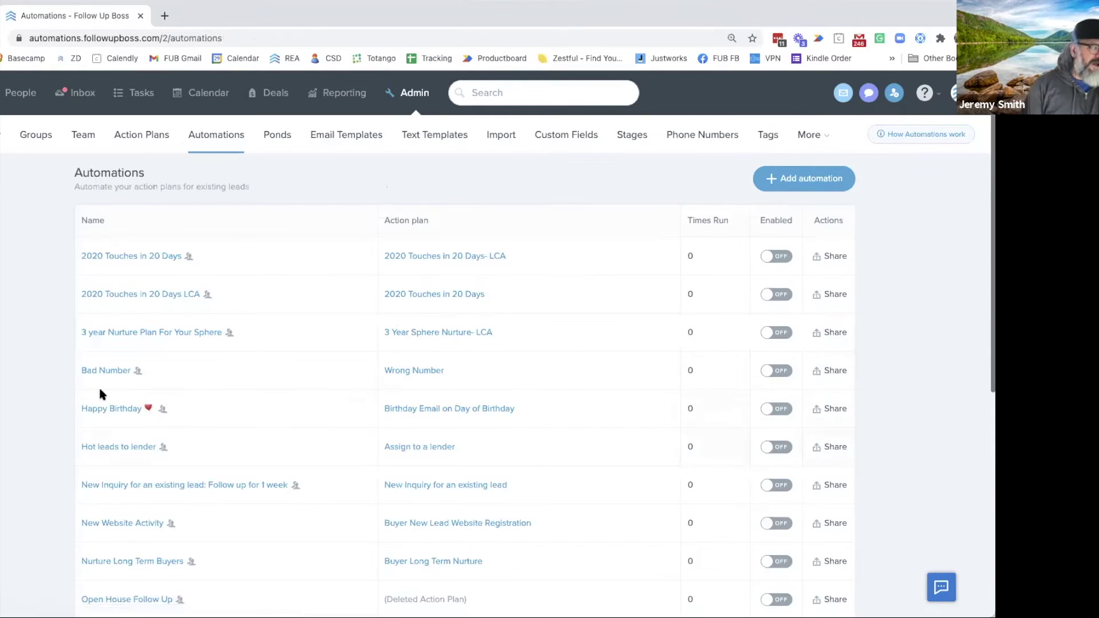
Open Bad Number and inspect its Tag Added trigger tags and trigger event options
{"action": "left_click", "coordinate": [103, 371]}
{"action": "left_click", "coordinate": [492, 302]}
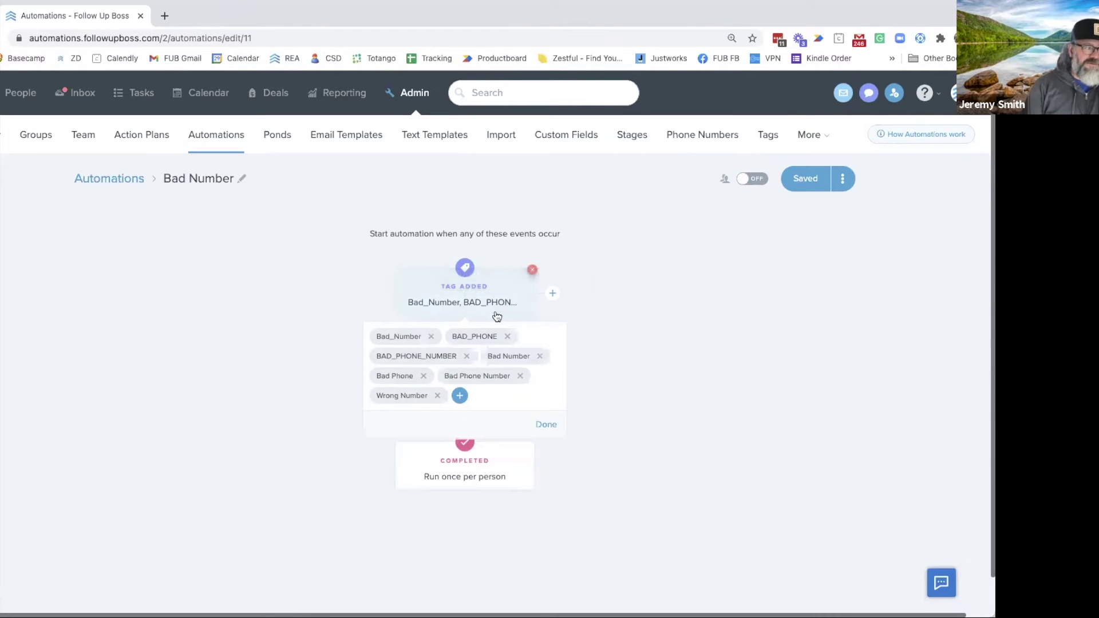
{"action": "left_click", "coordinate": [553, 295]}
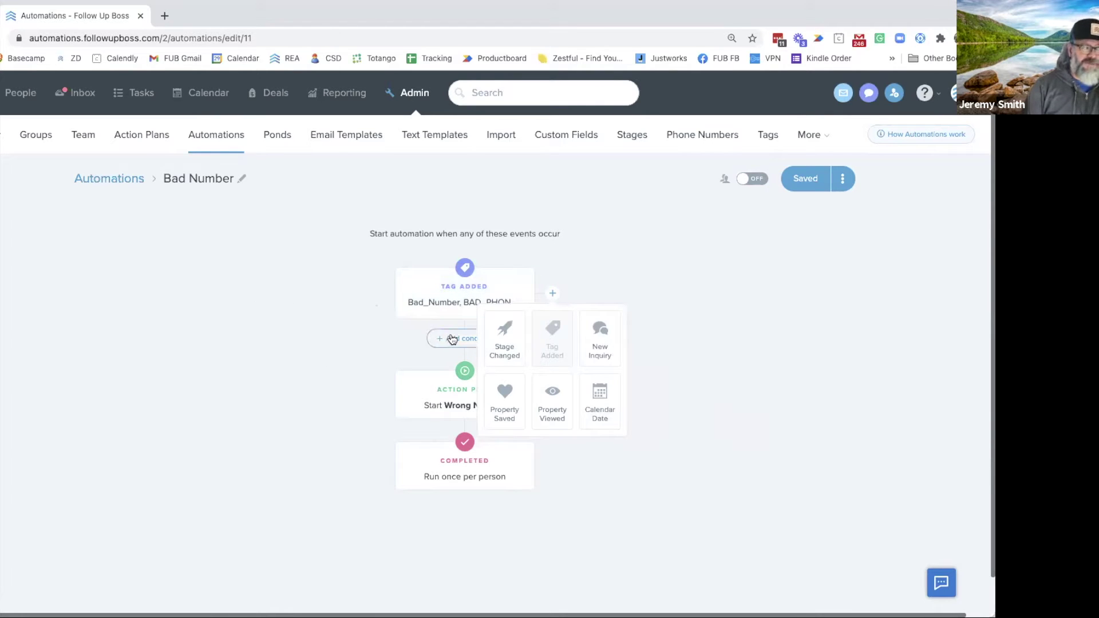
{"action": "left_click", "coordinate": [586, 272]}
Add a 'Phone is good' condition before the Wrong Number plan starts
{"action": "left_click", "coordinate": [468, 340]}
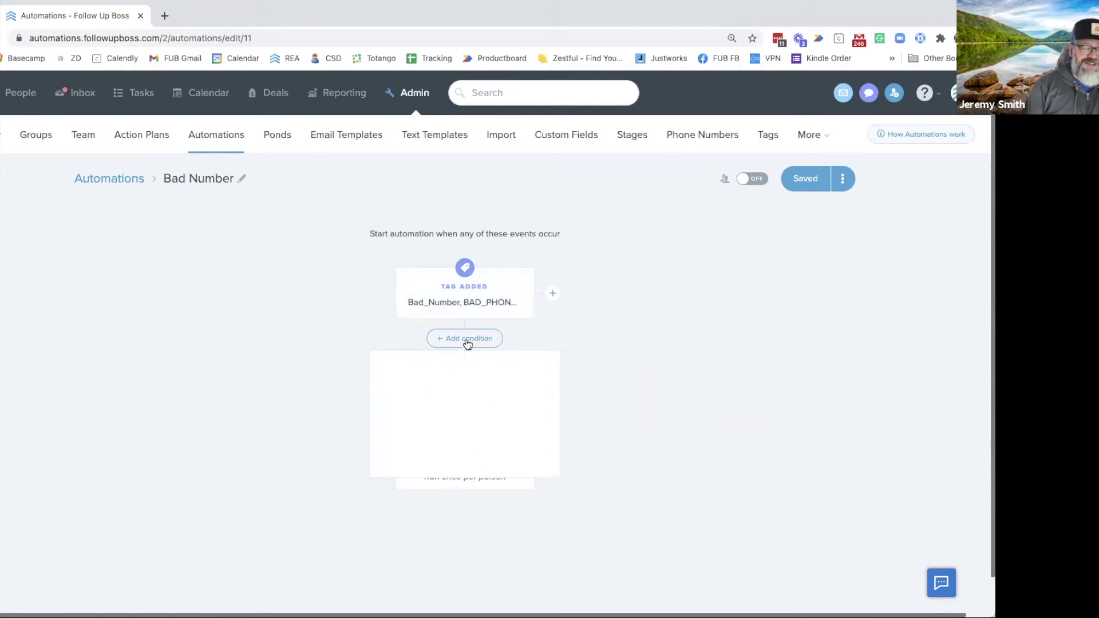
{"action": "scroll", "coordinate": [446, 435], "scroll_direction": "down", "scroll_amount": 3}
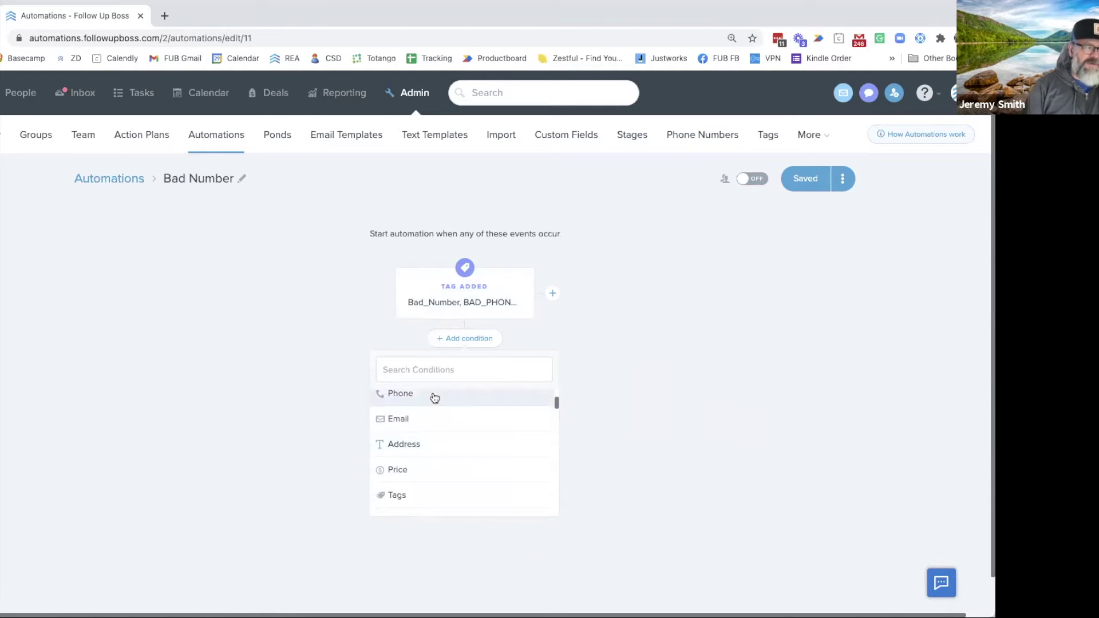
{"action": "left_click", "coordinate": [432, 396]}
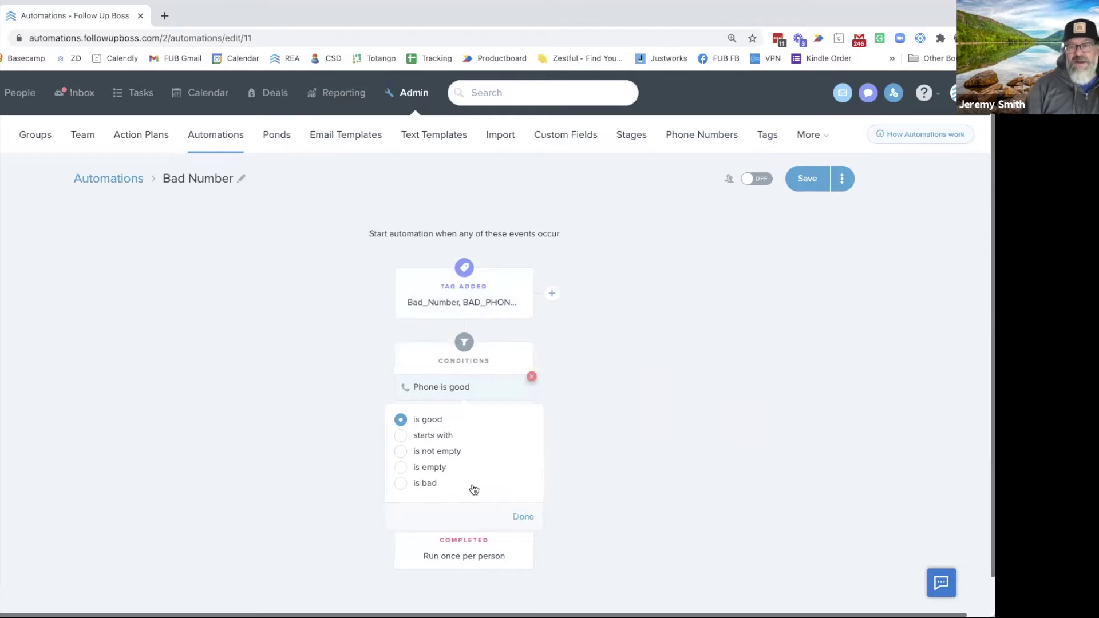
{"action": "left_click", "coordinate": [309, 364]}
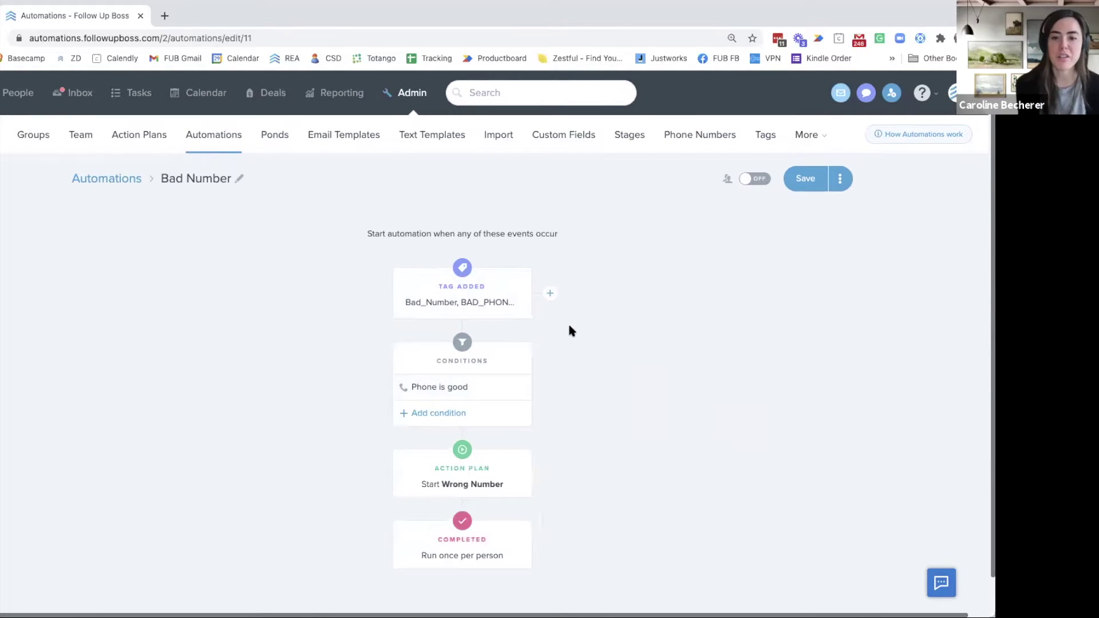
Replace the Phone is good condition with Email is good, then return to the automations list
{"action": "left_click", "coordinate": [445, 416]}
{"action": "scroll", "coordinate": [445, 416], "scroll_direction": "left", "scroll_amount": 1}
{"action": "scroll", "coordinate": [427, 506], "scroll_direction": "down", "scroll_amount": 3}
{"action": "scroll", "coordinate": [434, 504], "scroll_direction": "up", "scroll_amount": 1}
{"action": "left_click", "coordinate": [433, 497]}
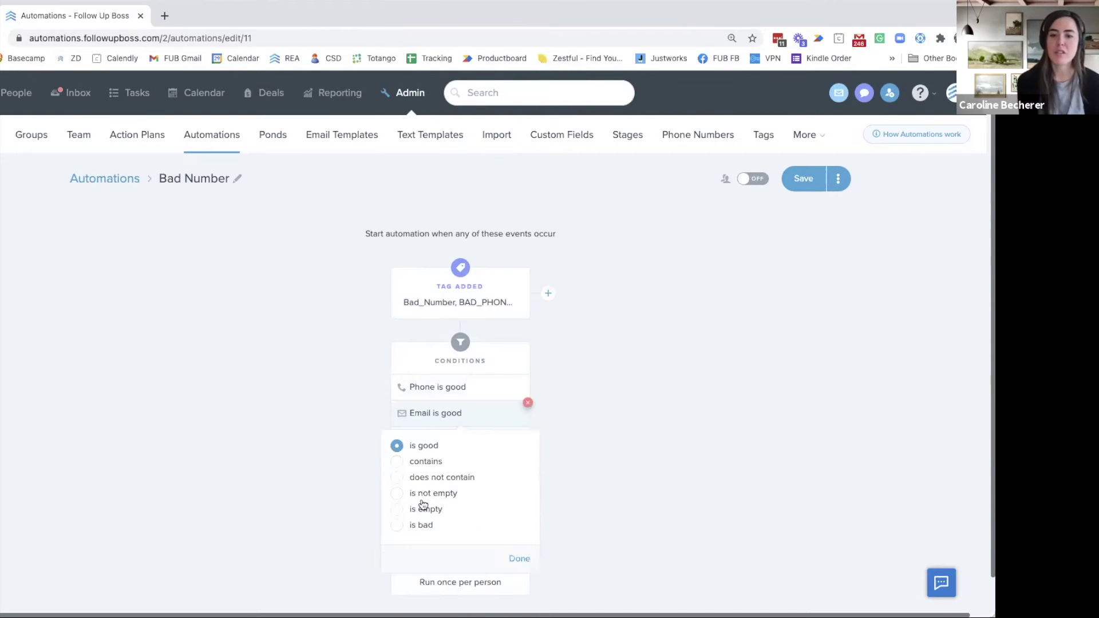
{"action": "left_click", "coordinate": [527, 379]}
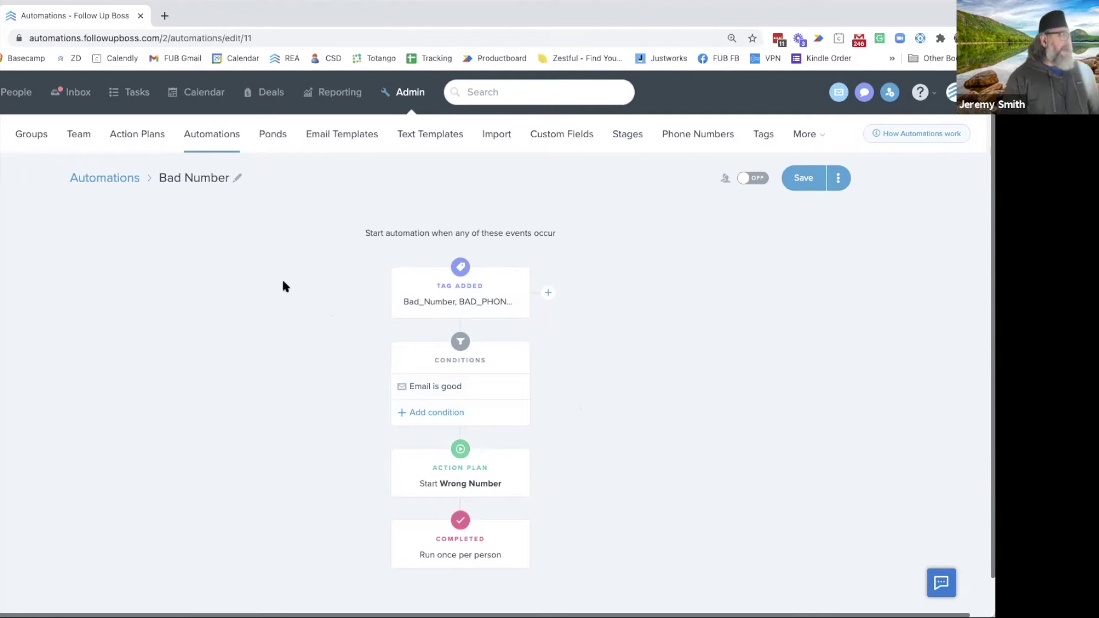
{"action": "left_click", "coordinate": [107, 178]}
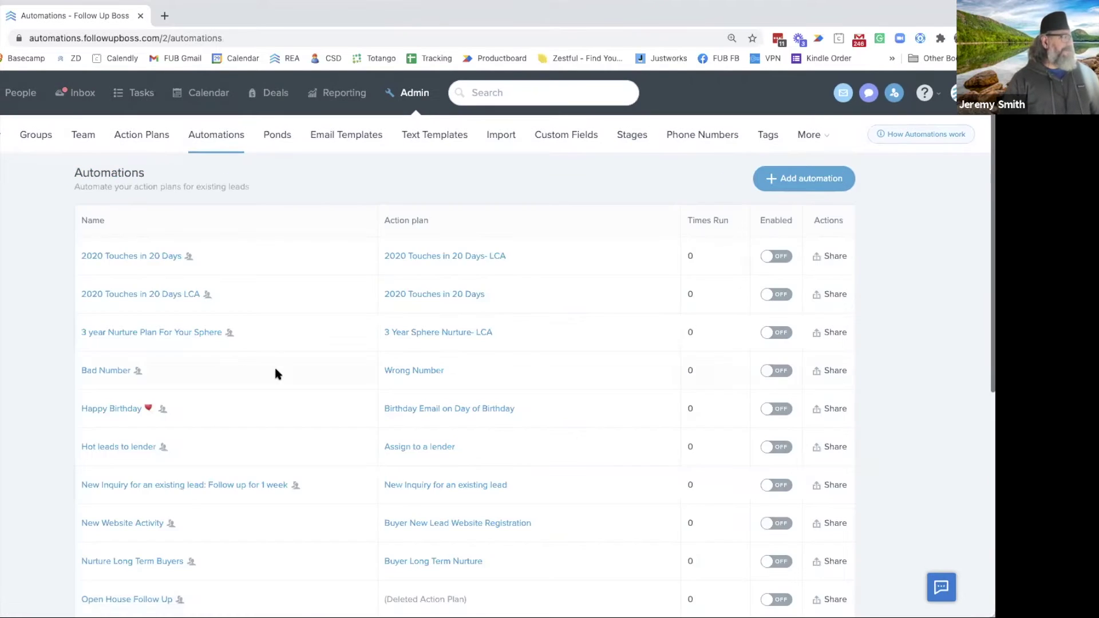
Browse the automations list, then go to the Custom Fields admin page
{"action": "scroll", "coordinate": [275, 370], "scroll_direction": "down", "scroll_amount": 3}
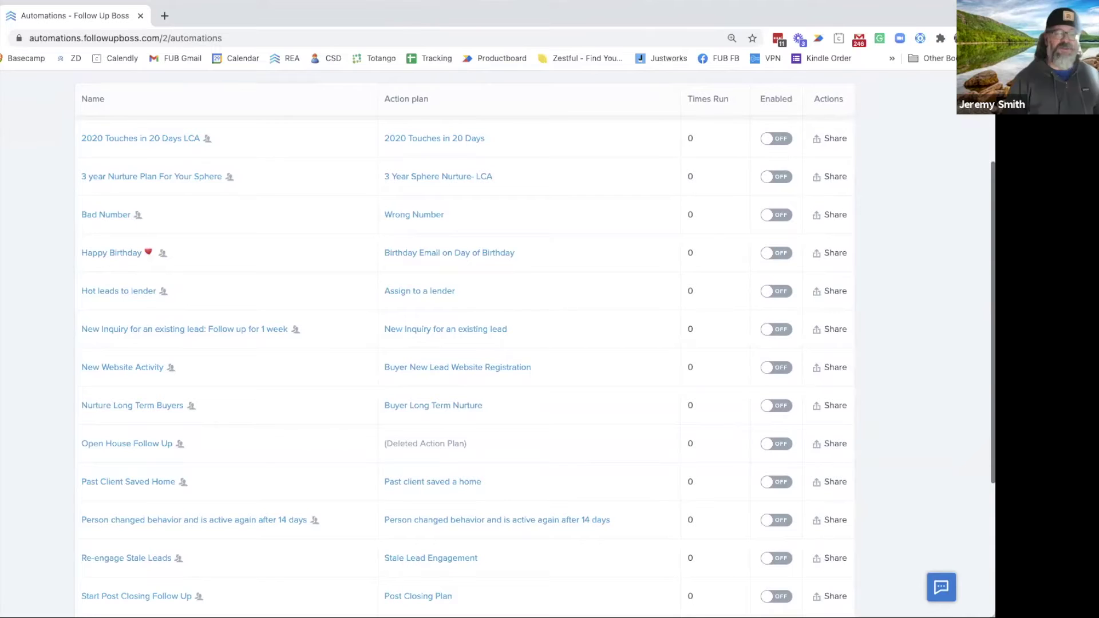
{"action": "scroll", "coordinate": [395, 286], "scroll_direction": "up", "scroll_amount": 1}
{"action": "scroll", "coordinate": [795, 293], "scroll_direction": "up", "scroll_amount": 3}
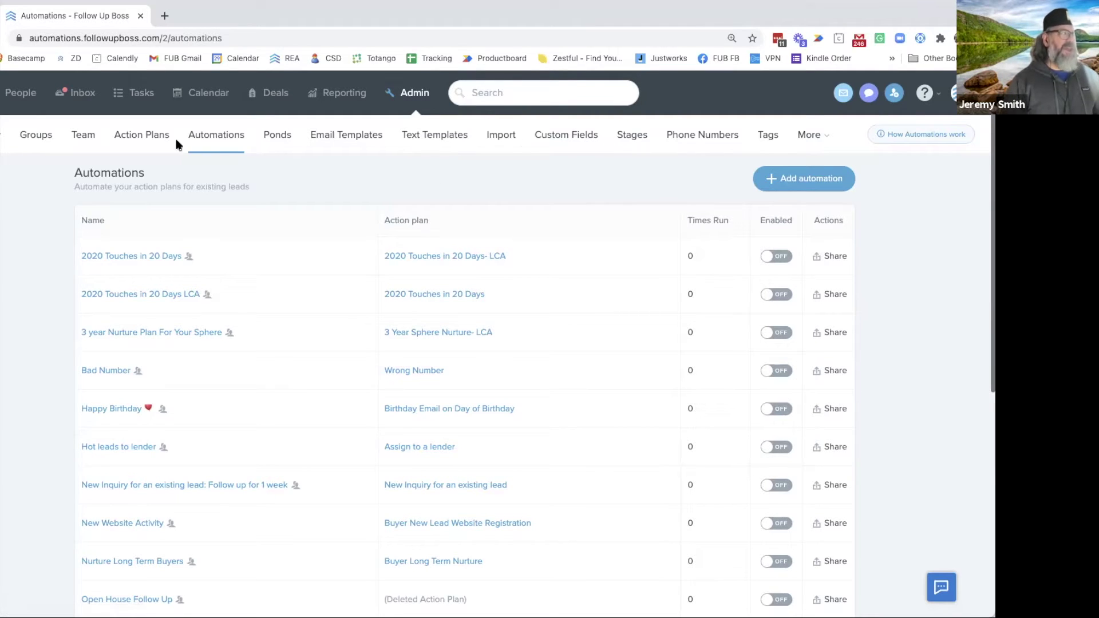
{"action": "left_click", "coordinate": [554, 139]}
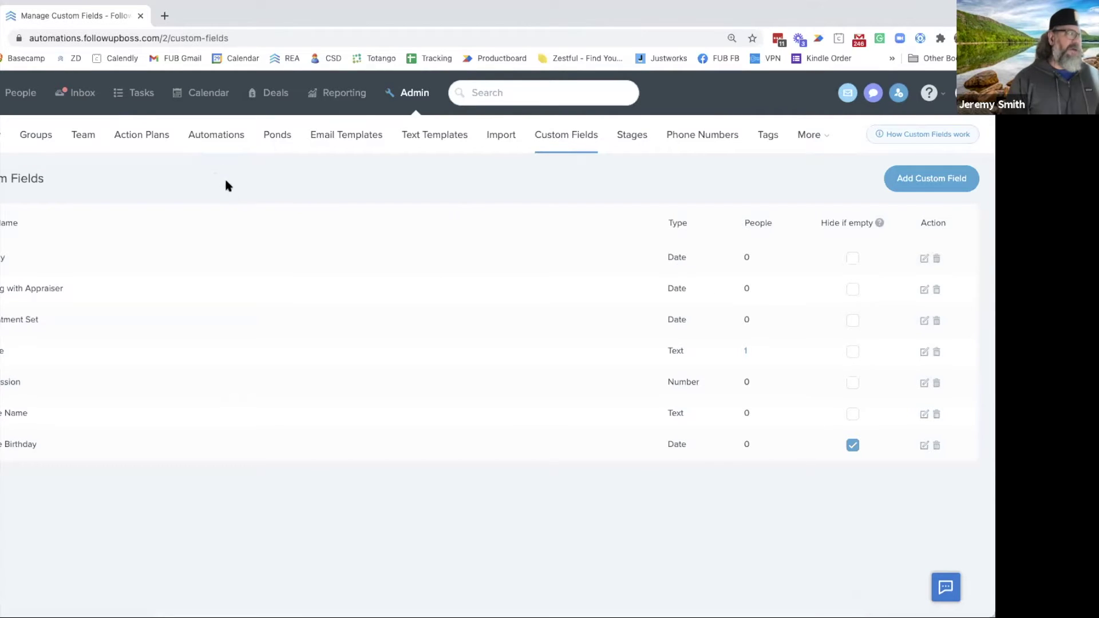
Duplicate the Custom Fields tab and open the Happy Birthday automation in the new tab
{"action": "right_click", "coordinate": [104, 30]}
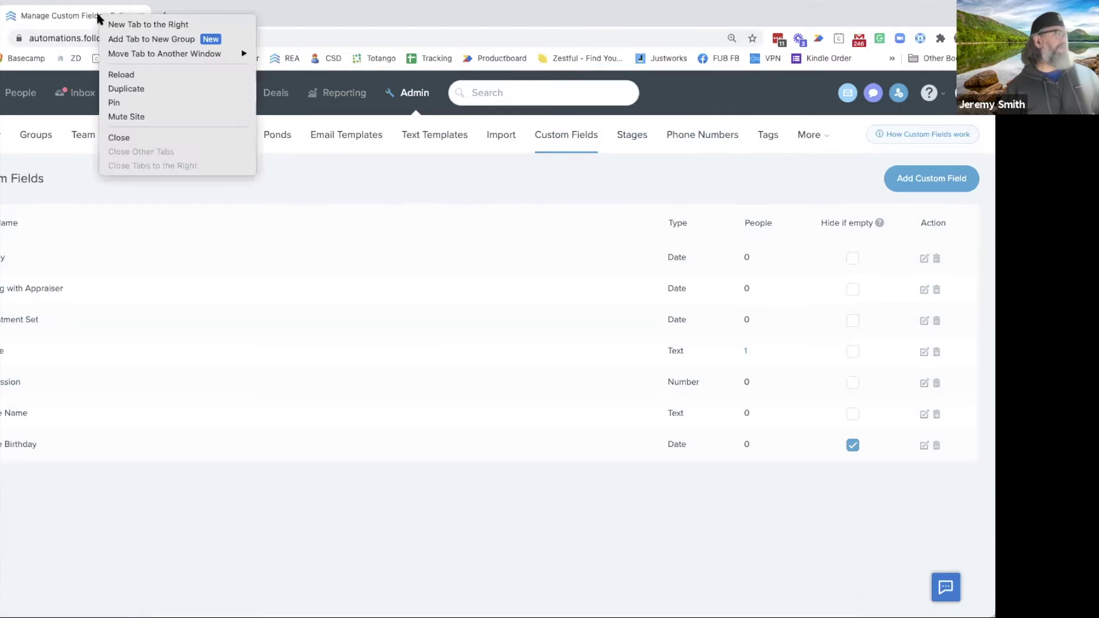
{"action": "left_click", "coordinate": [169, 77]}
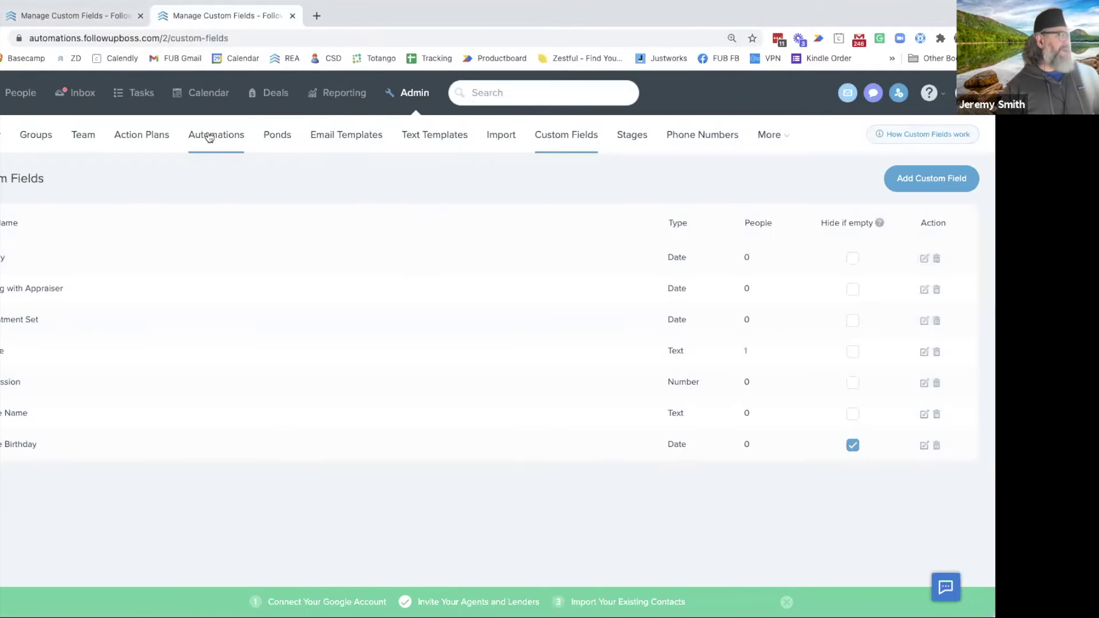
{"action": "left_click", "coordinate": [210, 136]}
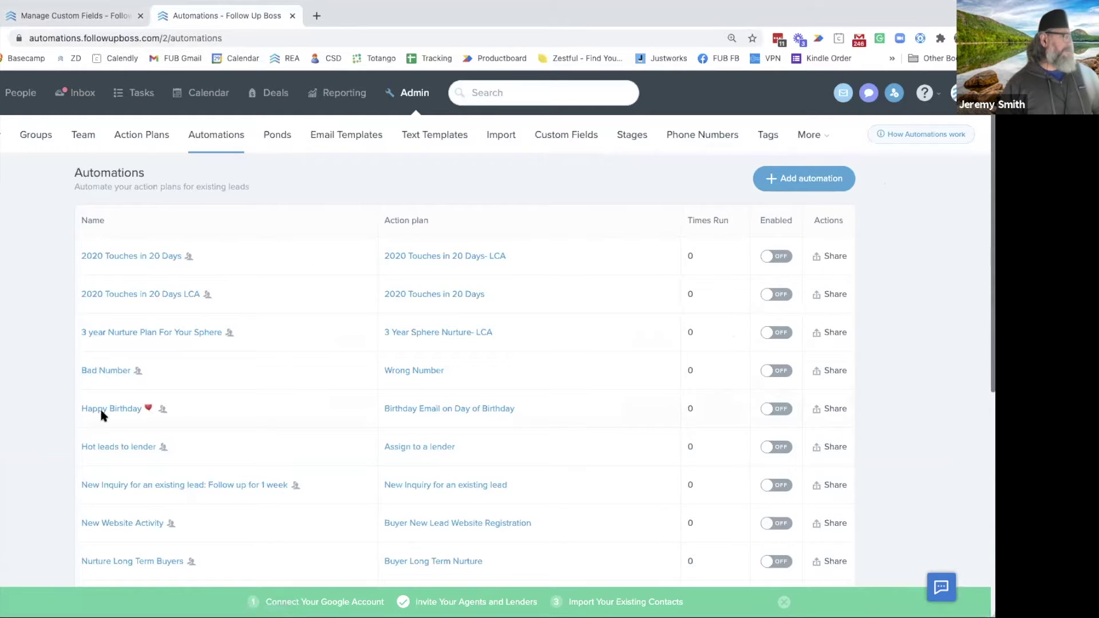
{"action": "left_click", "coordinate": [106, 410]}
Return to the Custom Fields tab and go to the People list
{"action": "mouse_move", "coordinate": [528, 289]}
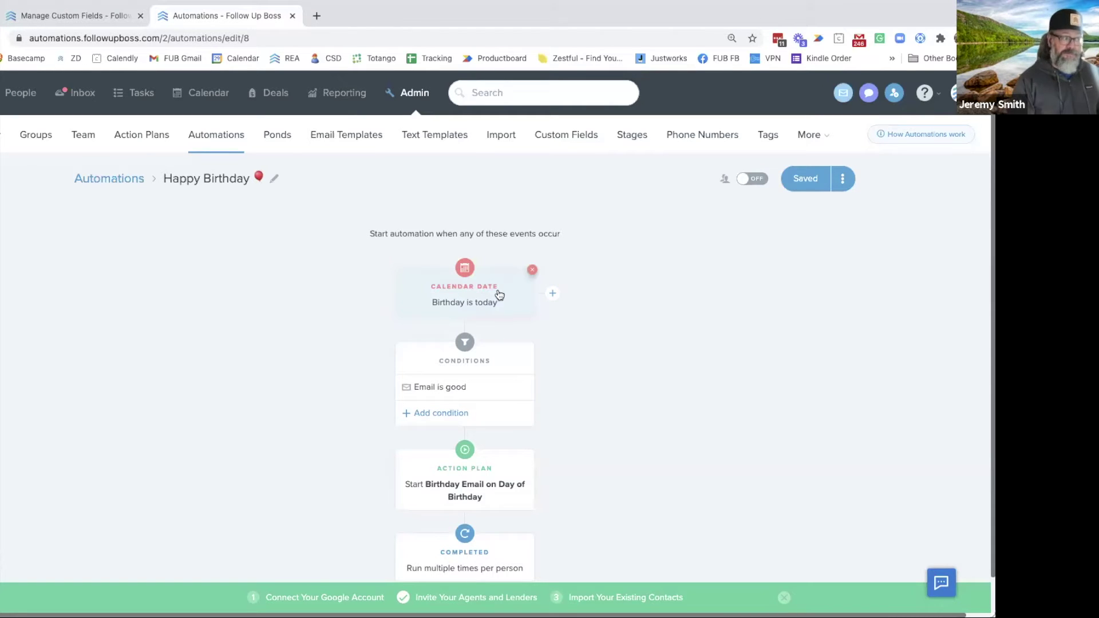
{"action": "left_click", "coordinate": [65, 18]}
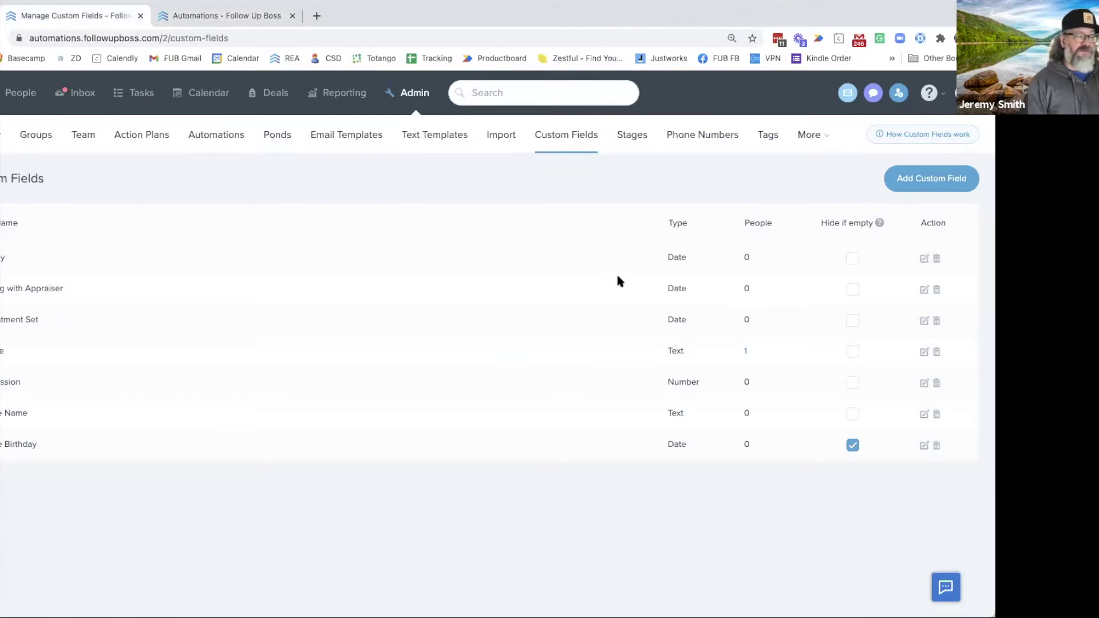
{"action": "left_click", "coordinate": [20, 95]}
Set the first contact's first custom date field to 03/05/2021, then return to the Happy Birthday tab
{"action": "left_click", "coordinate": [68, 262]}
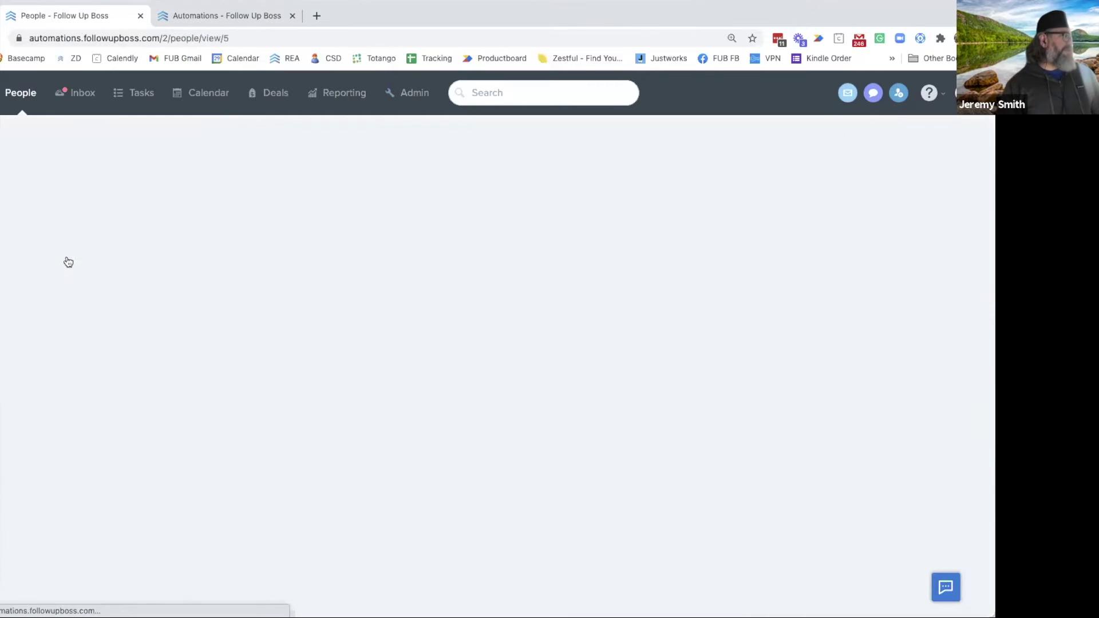
{"action": "scroll", "coordinate": [95, 300], "scroll_direction": "down", "scroll_amount": 5}
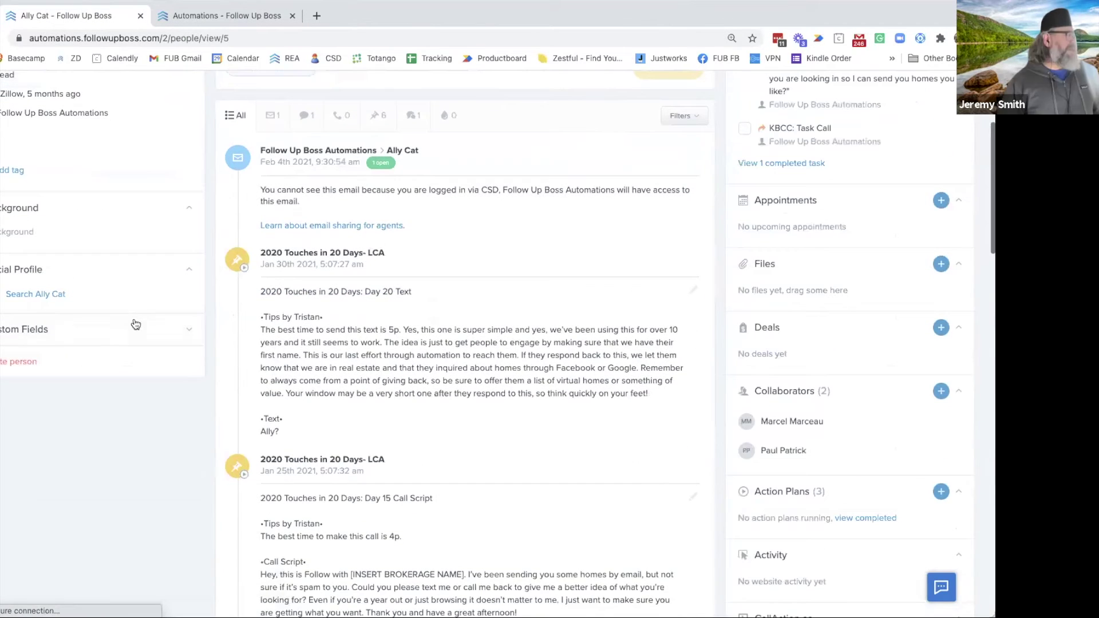
{"action": "left_click", "coordinate": [169, 332]}
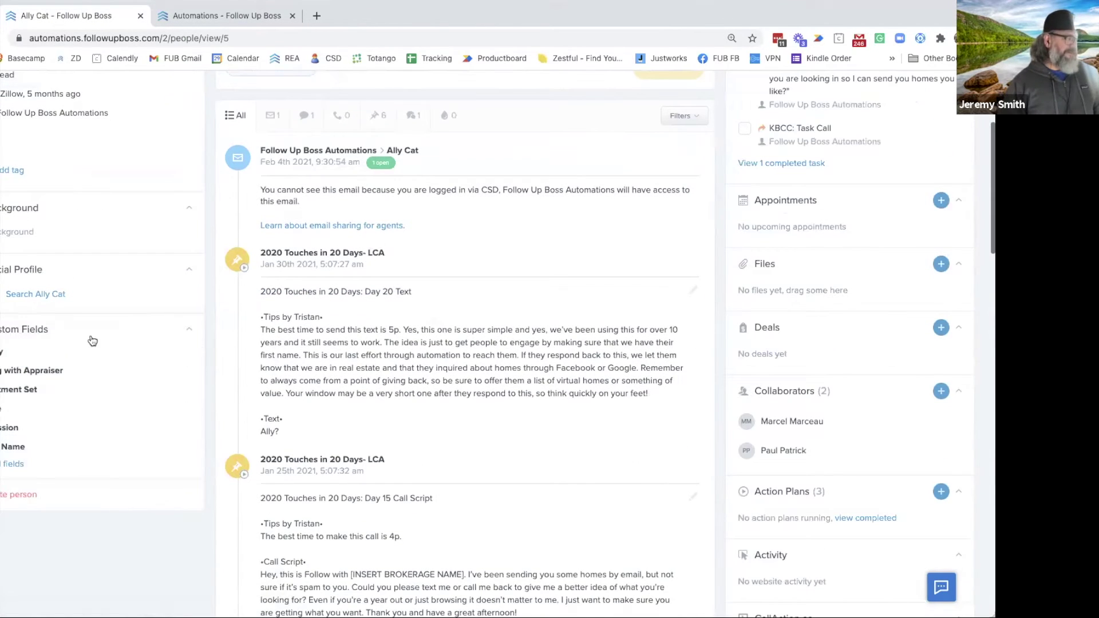
{"action": "left_click", "coordinate": [22, 357]}
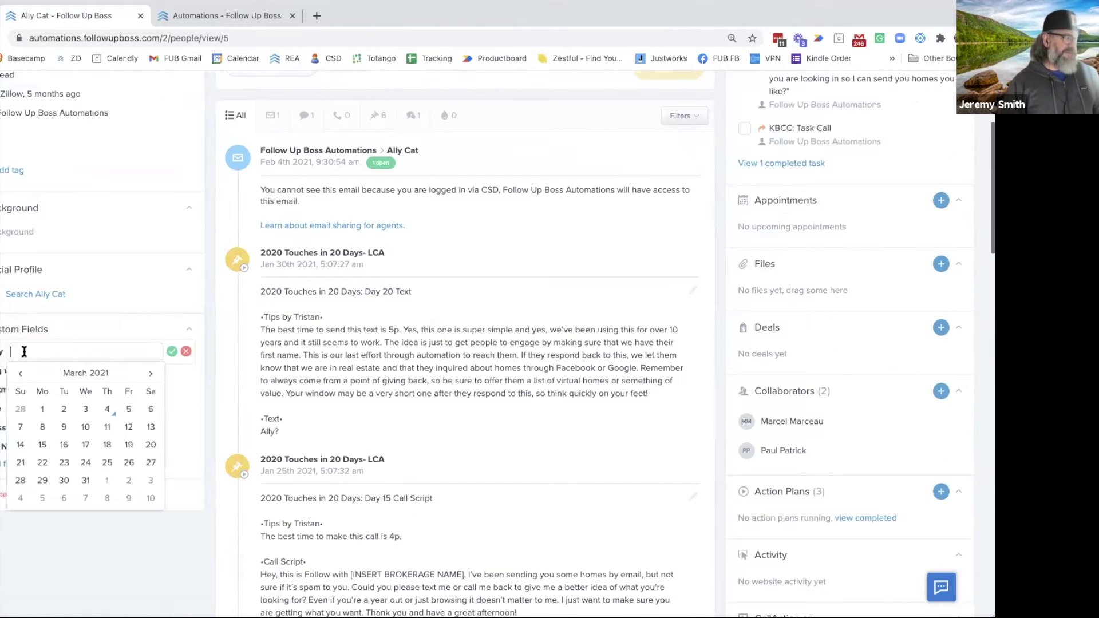
{"action": "left_click", "coordinate": [132, 412]}
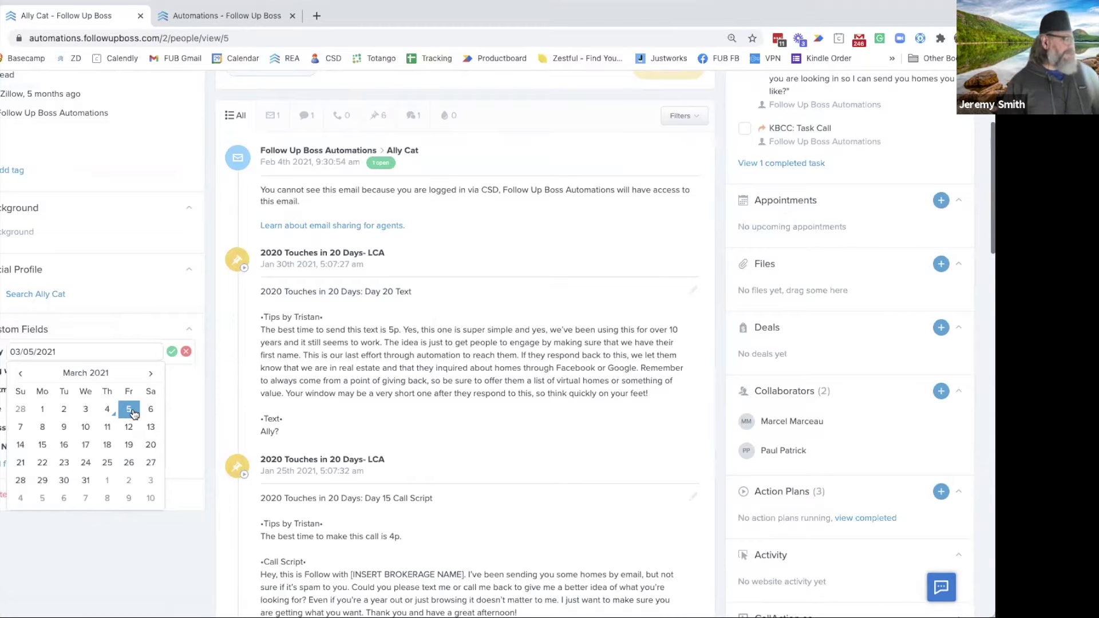
{"action": "left_click", "coordinate": [171, 351]}
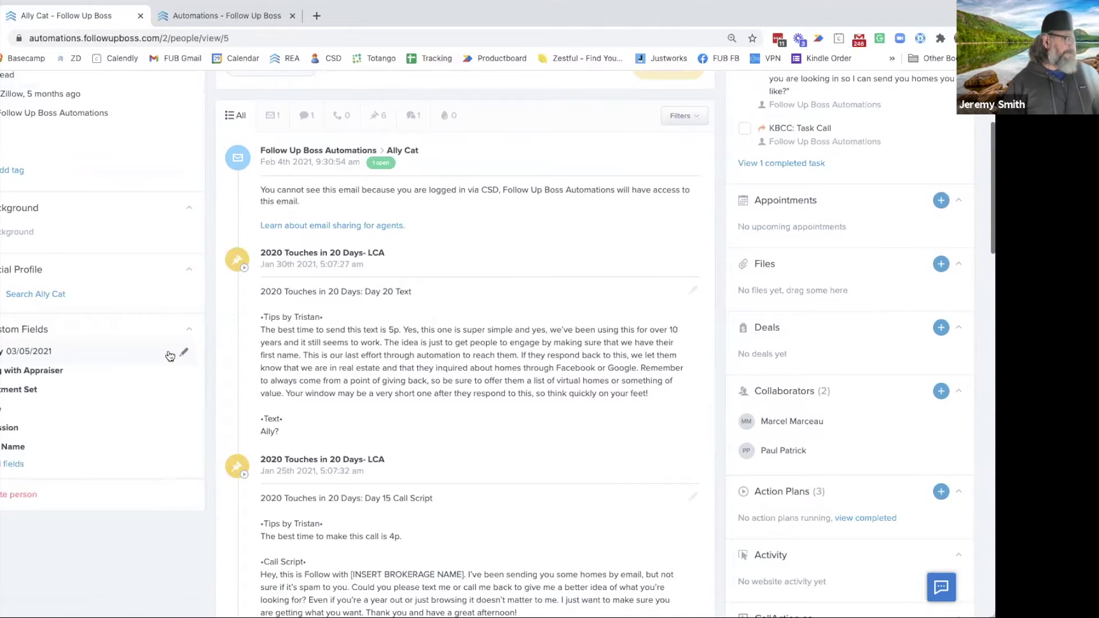
{"action": "scroll", "coordinate": [7, 361], "scroll_direction": "up", "scroll_amount": 5}
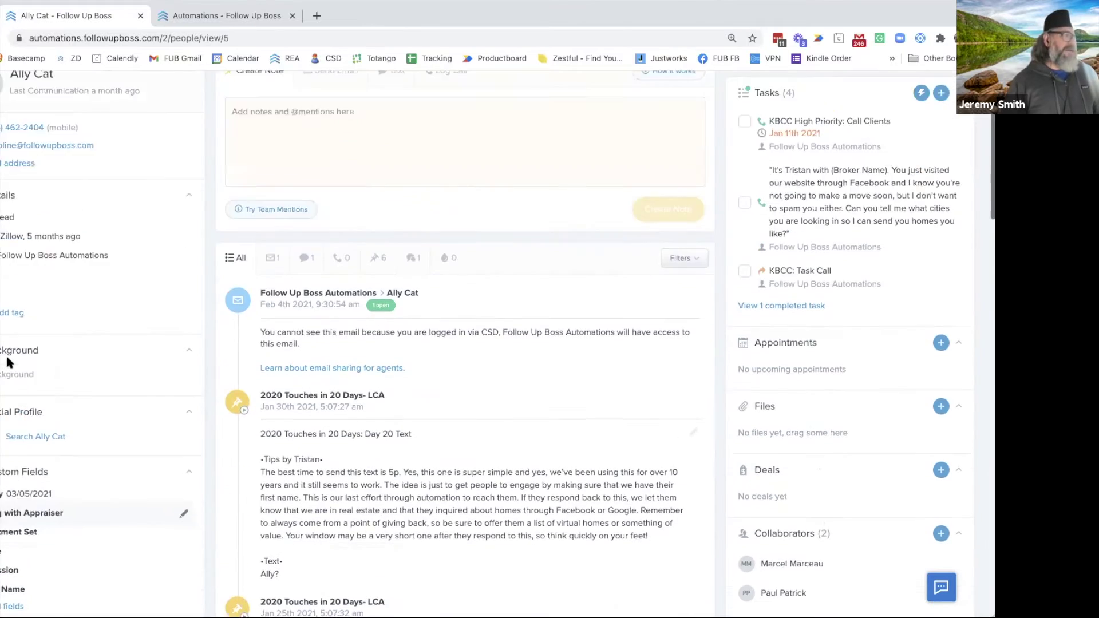
{"action": "left_click", "coordinate": [206, 16]}
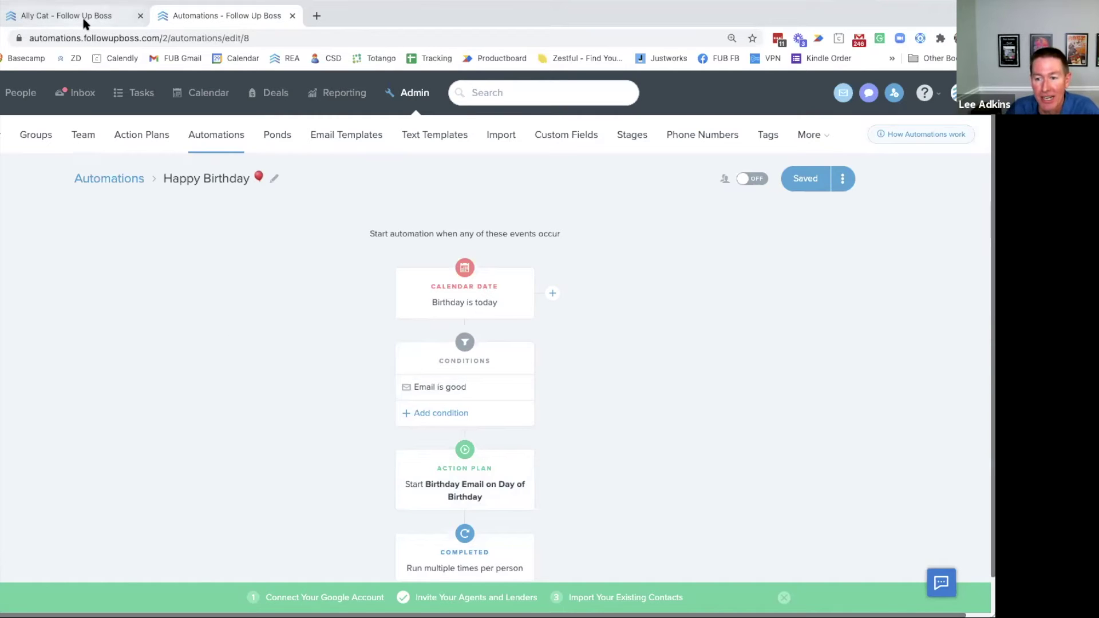
Start a new date-type custom field, then discard the form without adding it
{"action": "left_click", "coordinate": [581, 137]}
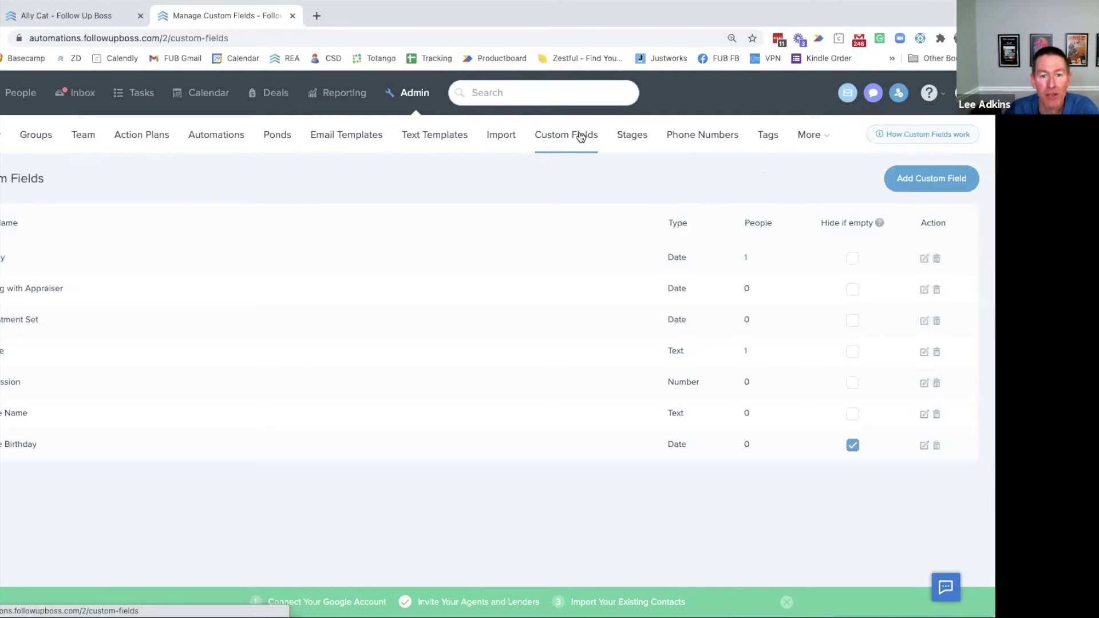
{"action": "left_click", "coordinate": [950, 182]}
{"action": "left_click", "coordinate": [401, 281]}
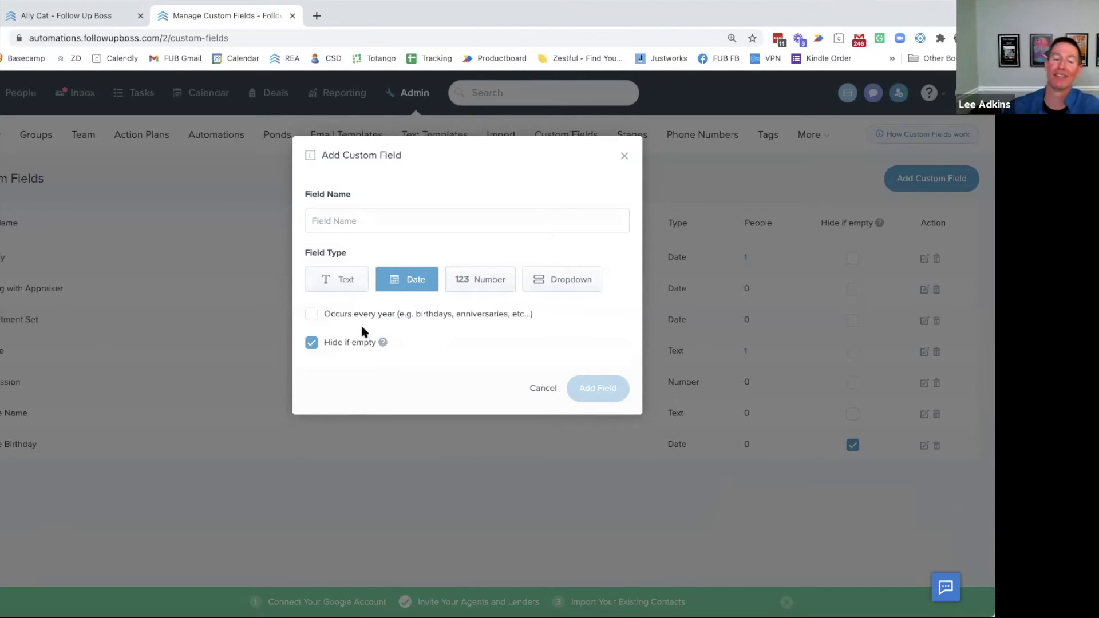
{"action": "left_click", "coordinate": [624, 156]}
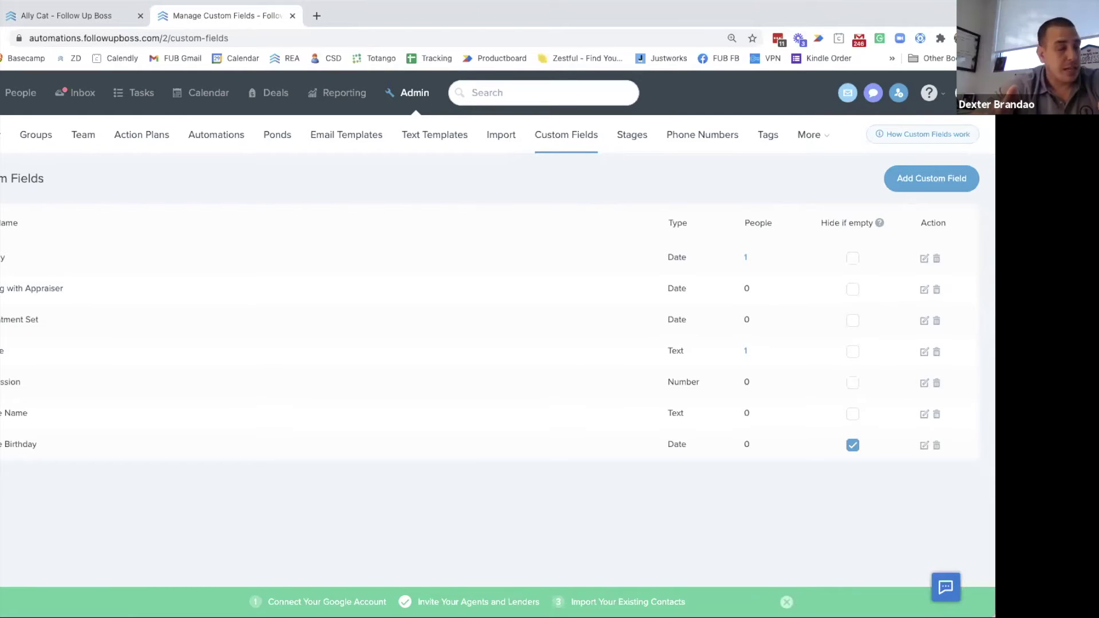
Open the 'active again after 14 days' automation and review its triggers, conditions and action plan
{"action": "left_click", "coordinate": [52, 17]}
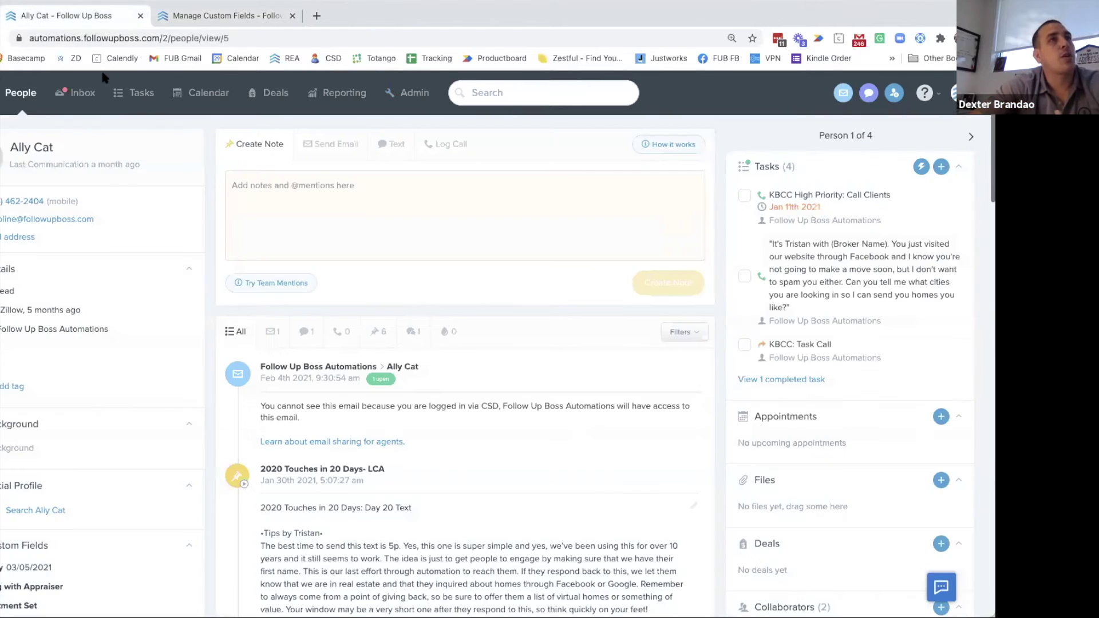
{"action": "left_click", "coordinate": [410, 93]}
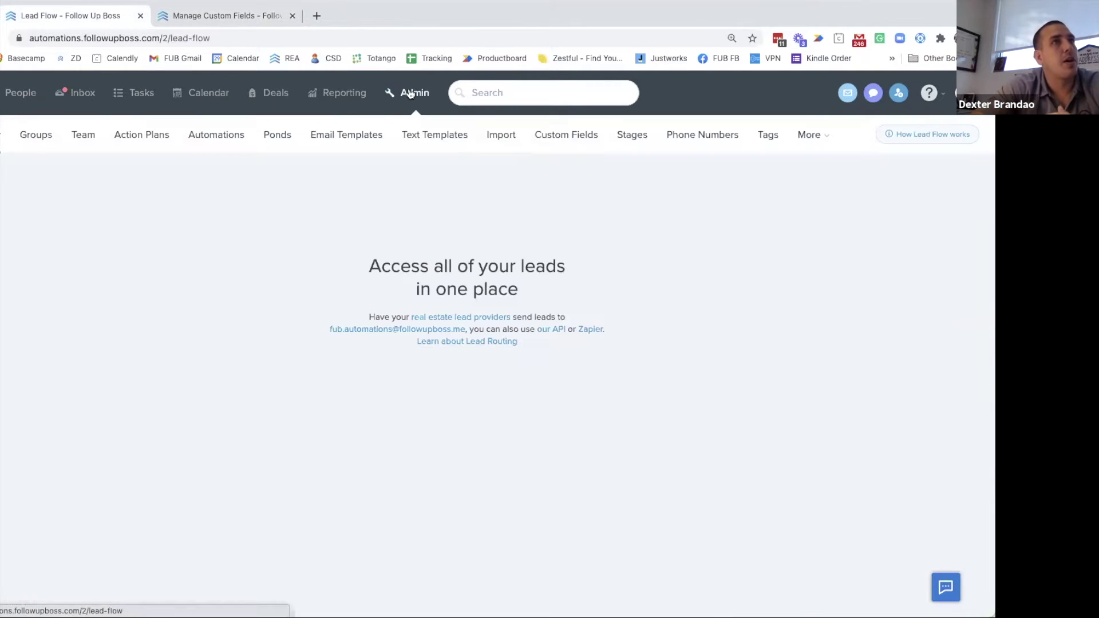
{"action": "left_click", "coordinate": [202, 139]}
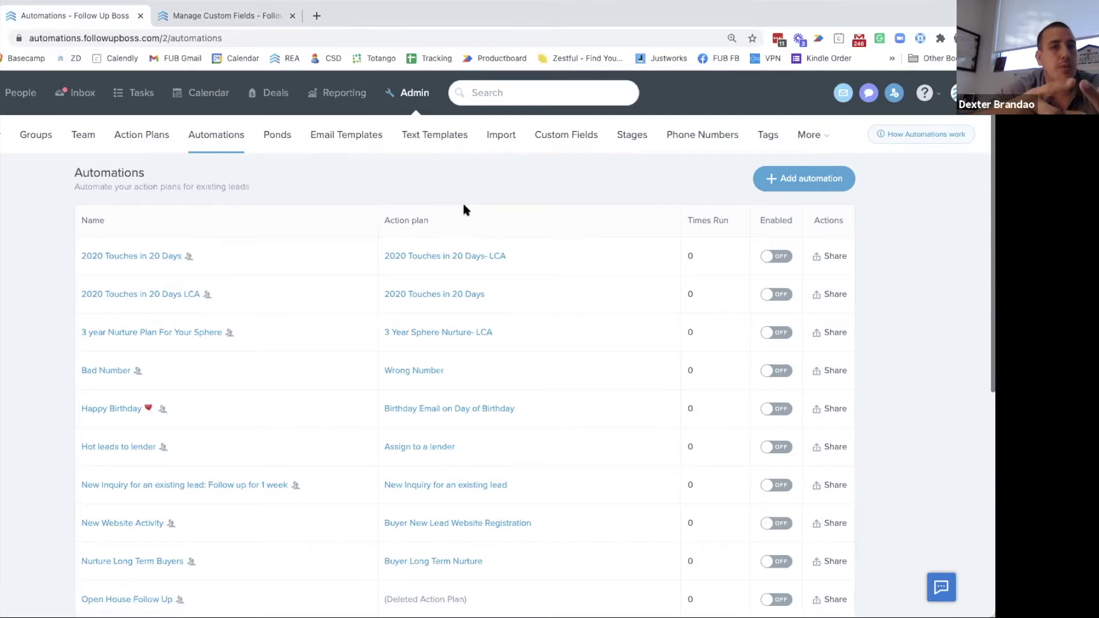
{"action": "scroll", "coordinate": [348, 271], "scroll_direction": "down", "scroll_amount": 5}
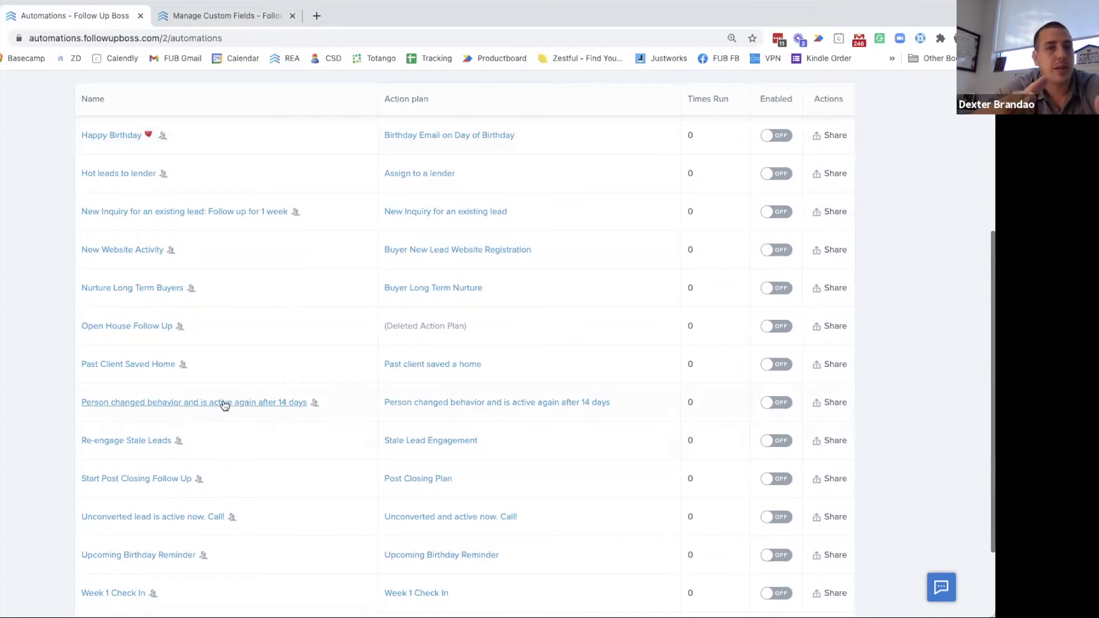
{"action": "left_click", "coordinate": [226, 405]}
{"action": "scroll", "coordinate": [240, 351], "scroll_direction": "down", "scroll_amount": 1}
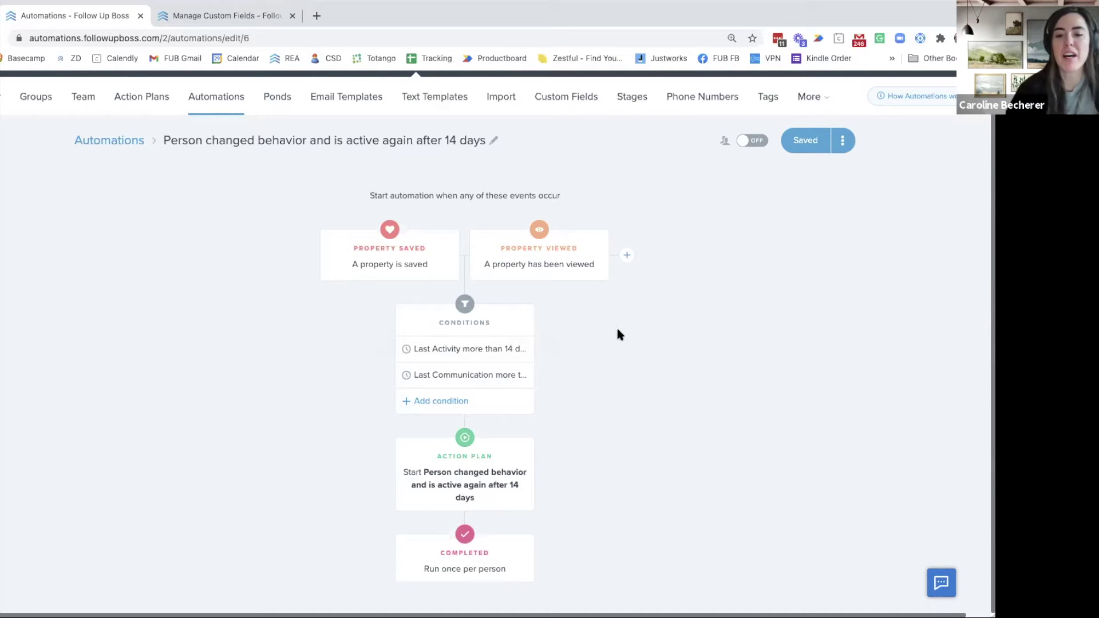
{"action": "scroll", "coordinate": [224, 235], "scroll_direction": "up", "scroll_amount": 2}
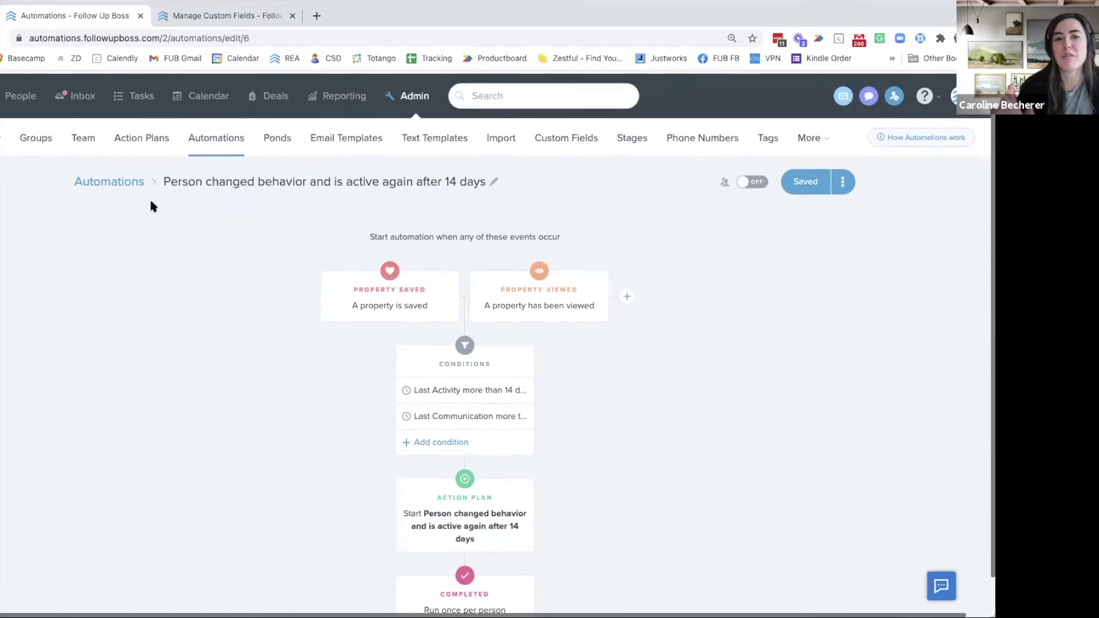
{"action": "left_click", "coordinate": [199, 18]}
Go to the Email Templates list in Admin and start a new template
{"action": "left_click", "coordinate": [147, 146]}
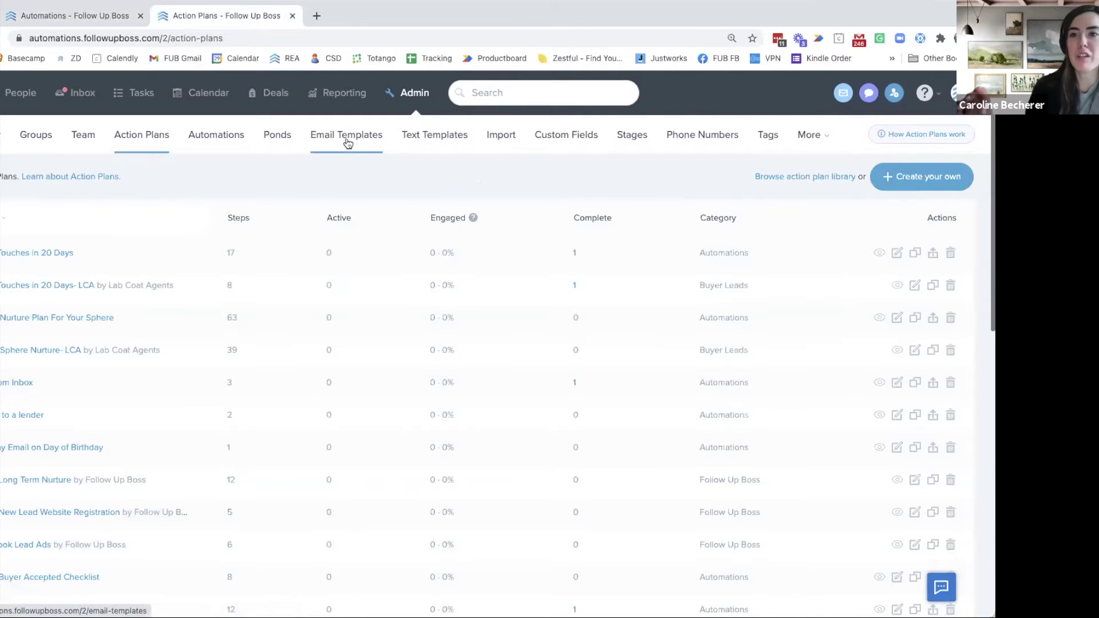
{"action": "left_click", "coordinate": [347, 142]}
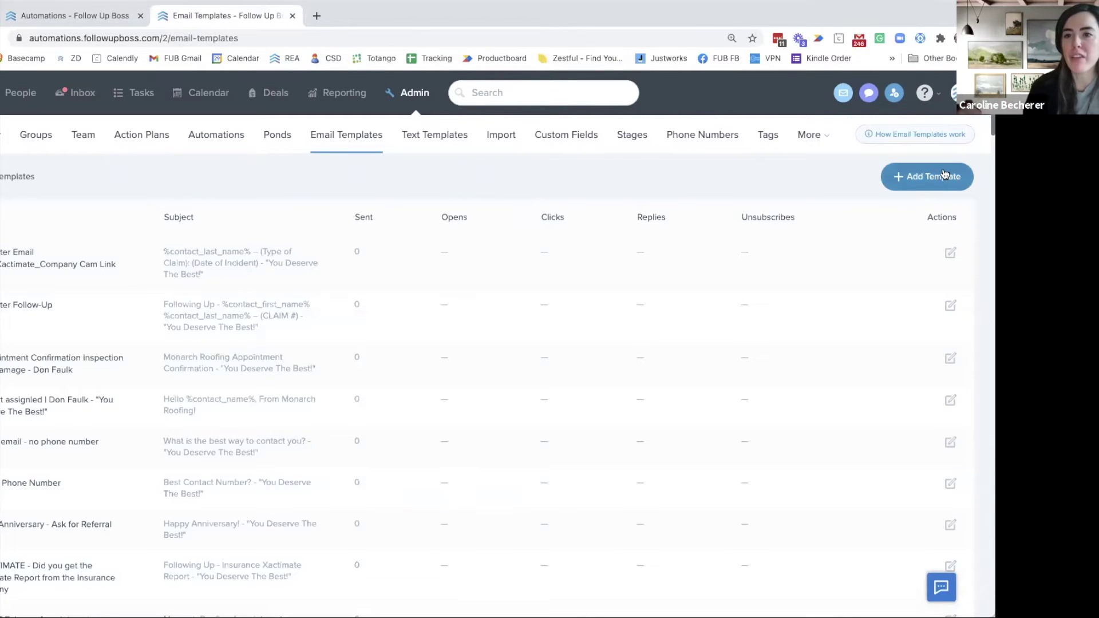
{"action": "left_click", "coordinate": [939, 176]}
Insert the %last_5_preview% merge field into the template body, then return to the automation tab
{"action": "left_click", "coordinate": [597, 279]}
{"action": "scroll", "coordinate": [565, 355], "scroll_direction": "down", "scroll_amount": 10}
{"action": "scroll", "coordinate": [565, 372], "scroll_direction": "down", "scroll_amount": 3}
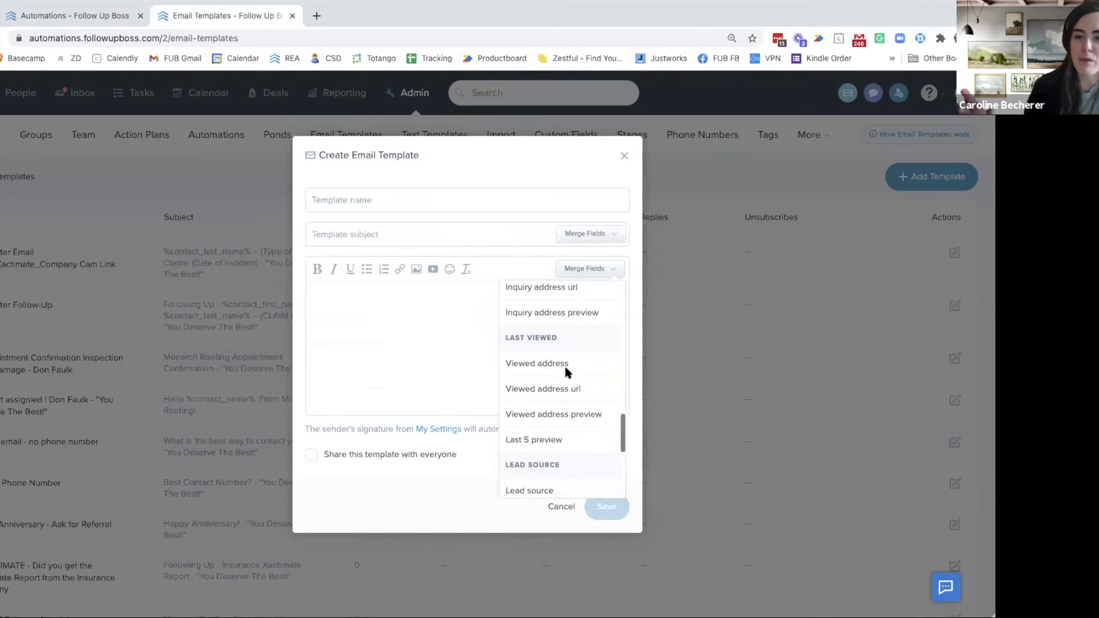
{"action": "left_click", "coordinate": [535, 391]}
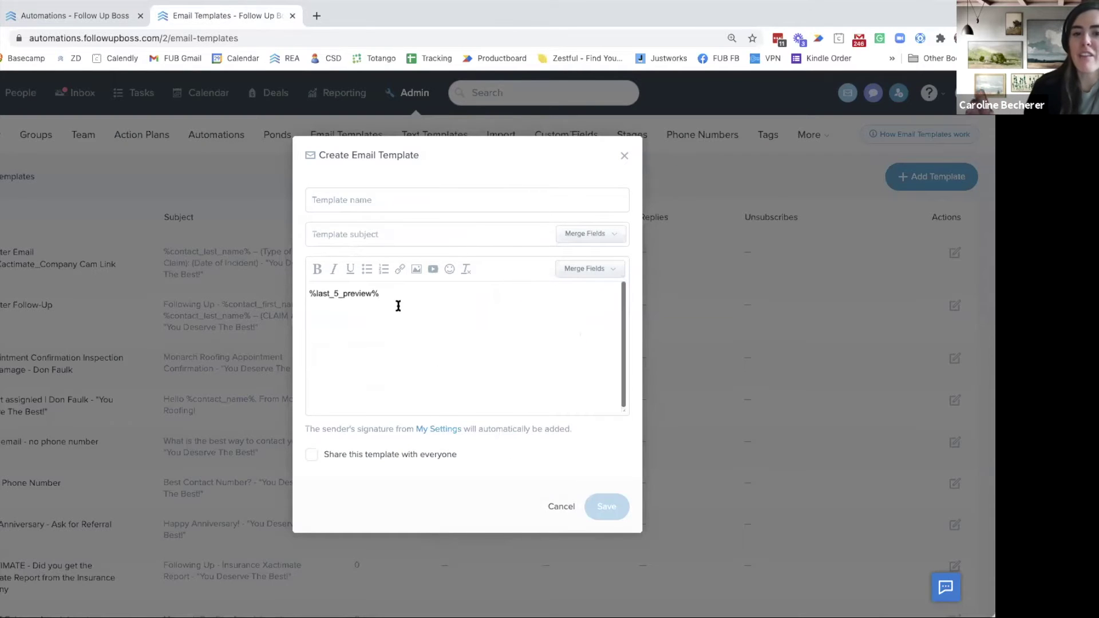
{"action": "left_click_drag", "start_coordinate": [390, 296], "coordinate": [308, 295]}
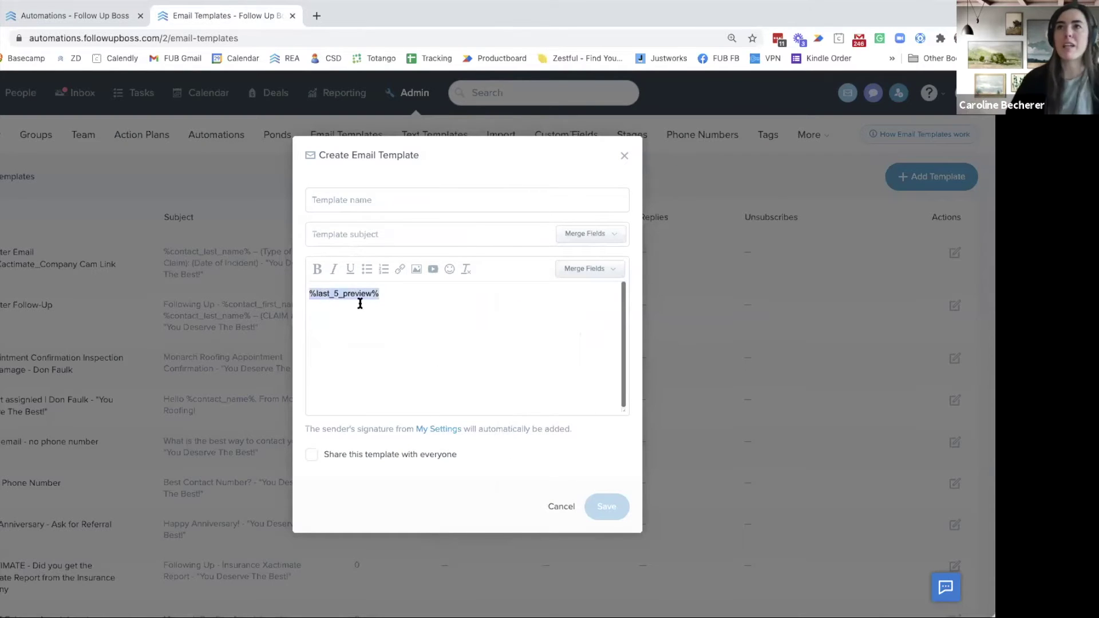
{"action": "left_click", "coordinate": [413, 294]}
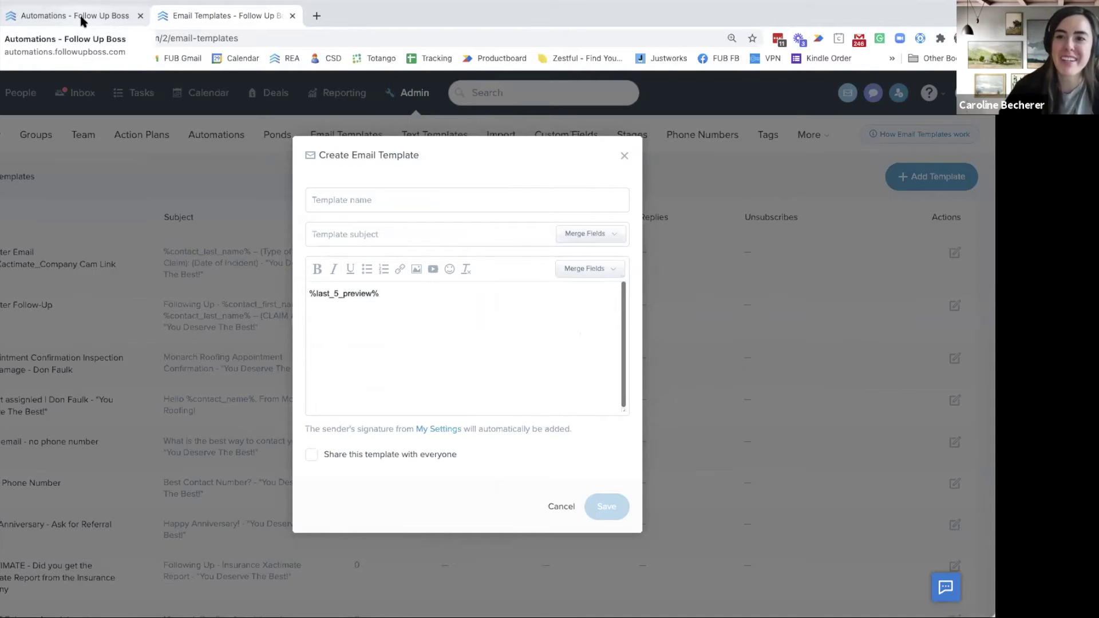
{"action": "left_click", "coordinate": [82, 22]}
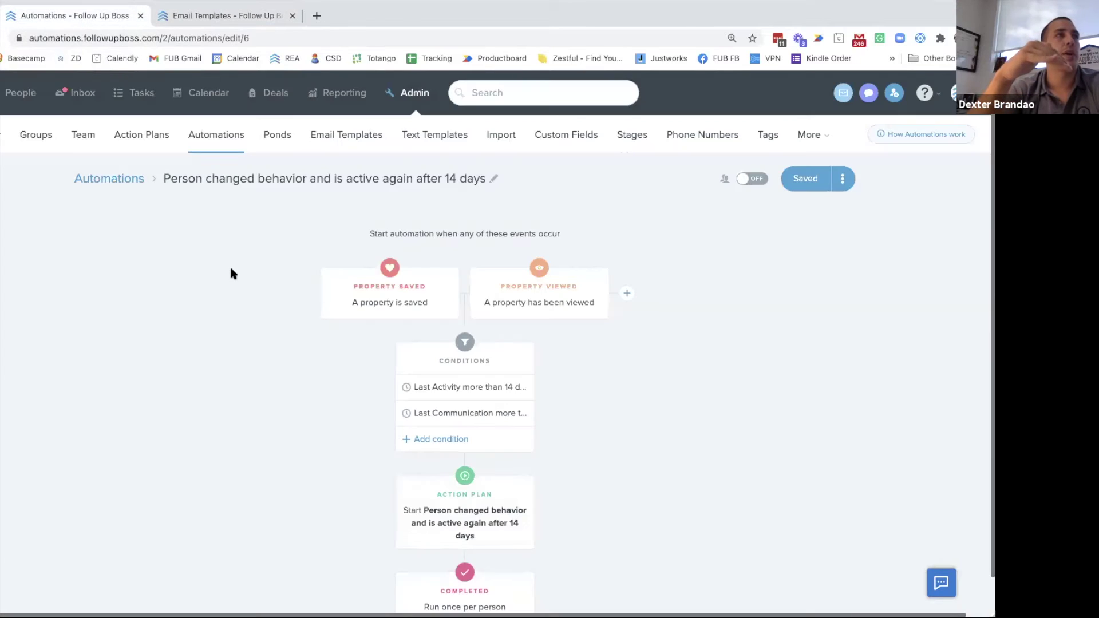
Look at the automation's Action Plan choices, close them unchanged, and return to the Automations list
{"action": "scroll", "coordinate": [224, 267], "scroll_direction": "down", "scroll_amount": 1}
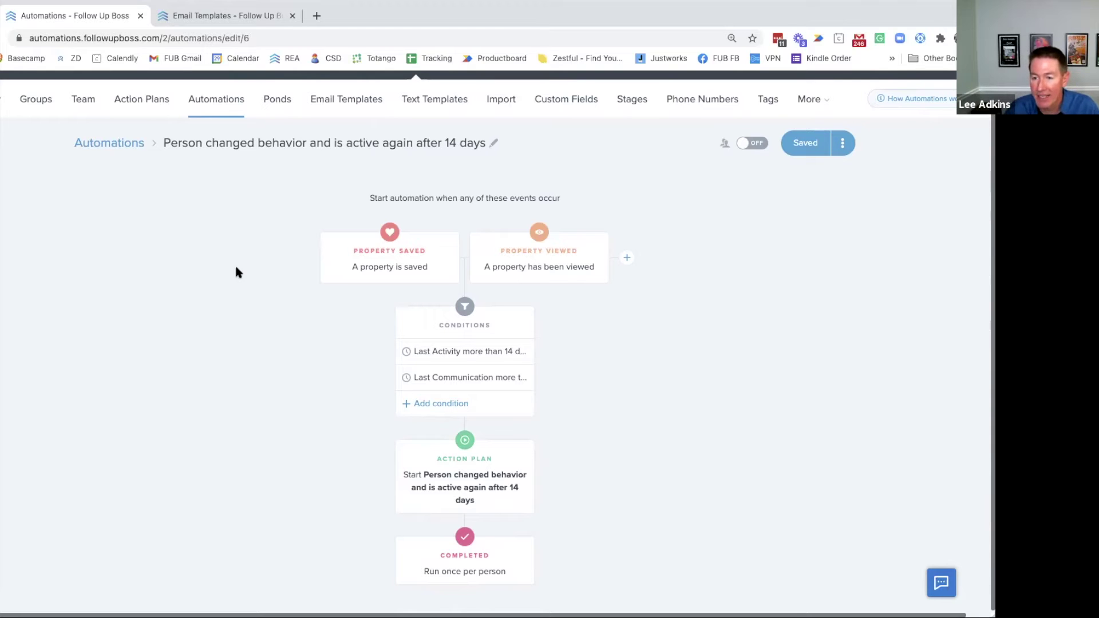
{"action": "left_click", "coordinate": [468, 485]}
{"action": "left_click", "coordinate": [277, 397]}
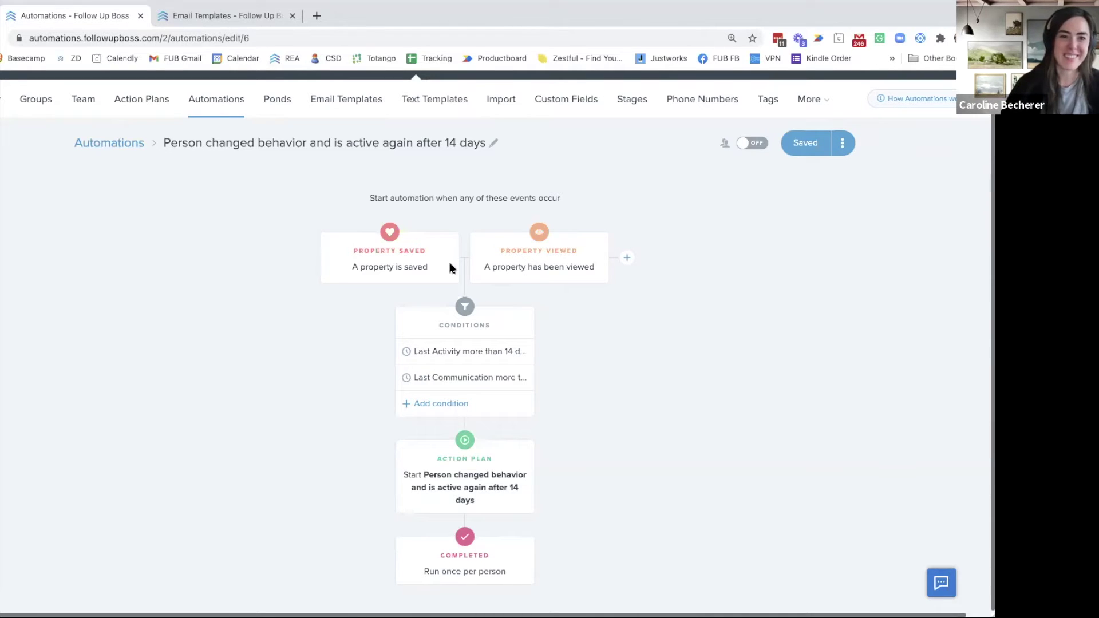
{"action": "left_click", "coordinate": [111, 147]}
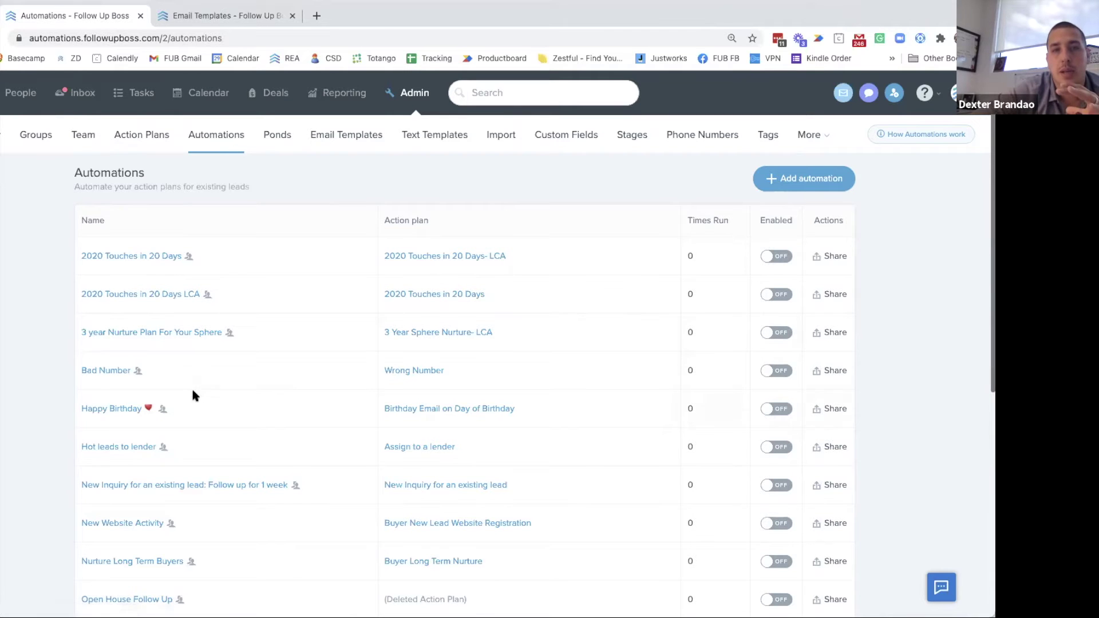
Scroll through the automations list, where all automations are off, and open a blank browser tab
{"action": "scroll", "coordinate": [191, 387], "scroll_direction": "down", "scroll_amount": 5}
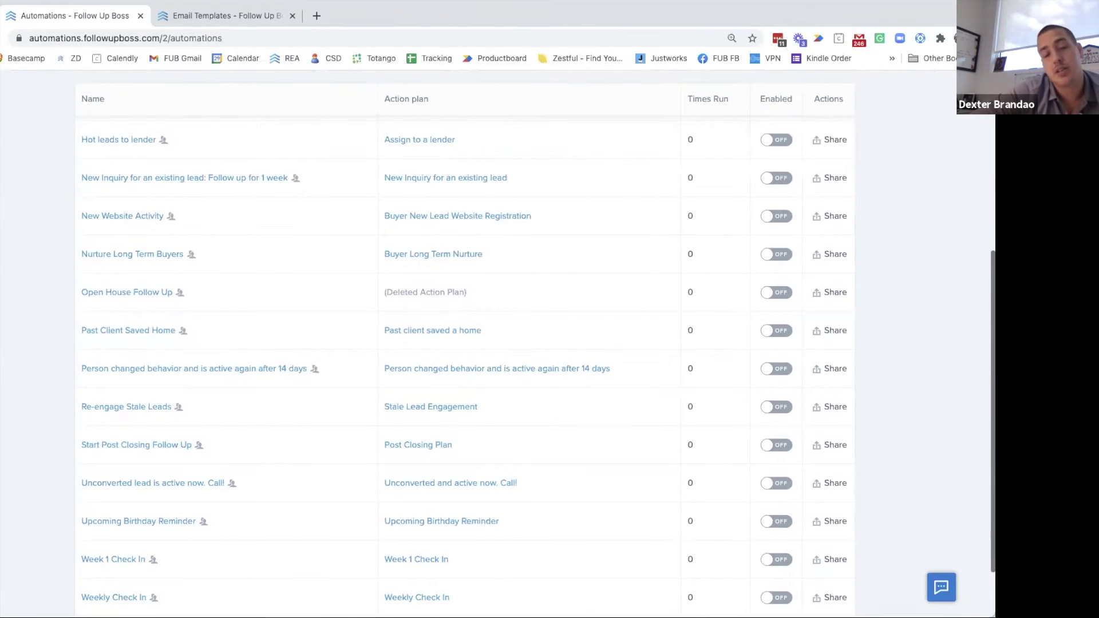
{"action": "scroll", "coordinate": [45, 366], "scroll_direction": "down", "scroll_amount": 2}
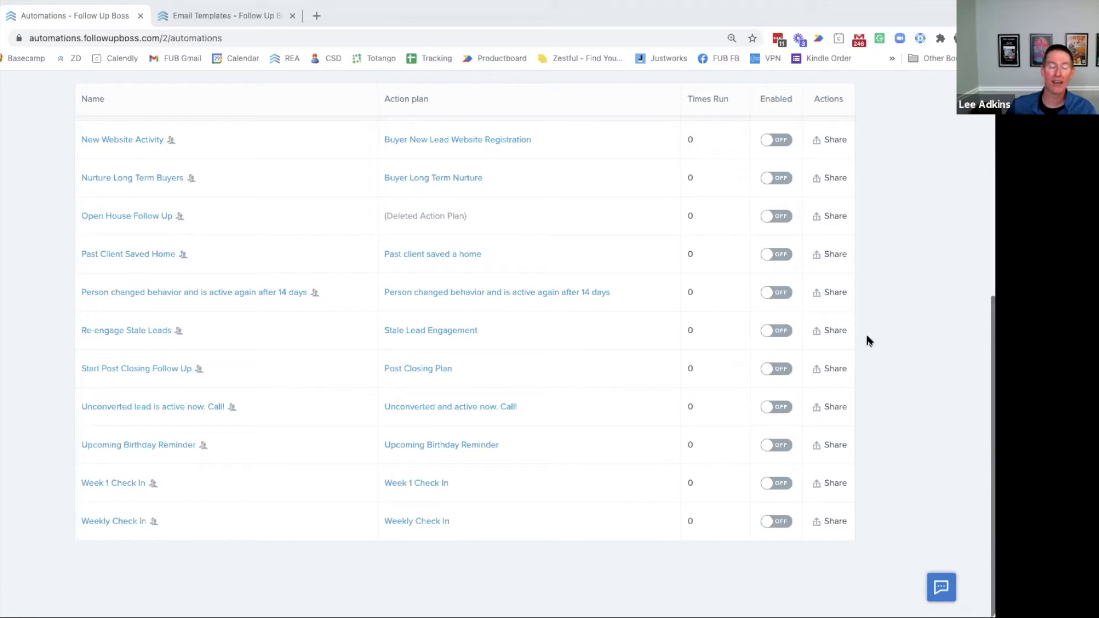
{"action": "scroll", "coordinate": [3, 290], "scroll_direction": "up", "scroll_amount": 2}
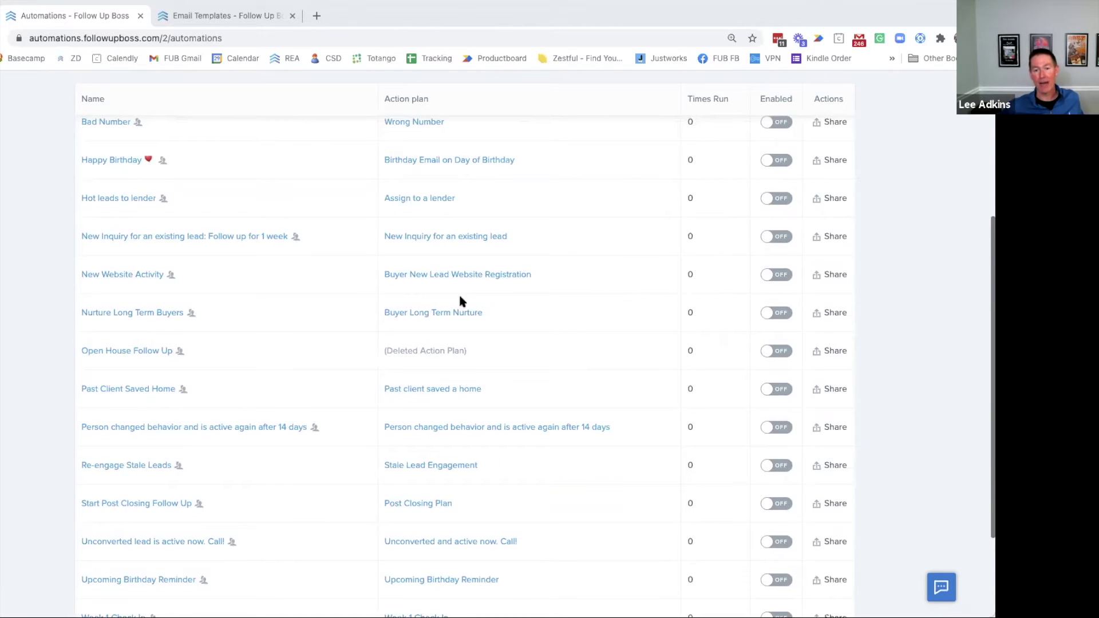
{"action": "scroll", "coordinate": [258, 279], "scroll_direction": "up", "scroll_amount": 4}
{"action": "scroll", "coordinate": [226, 292], "scroll_direction": "up", "scroll_amount": 1}
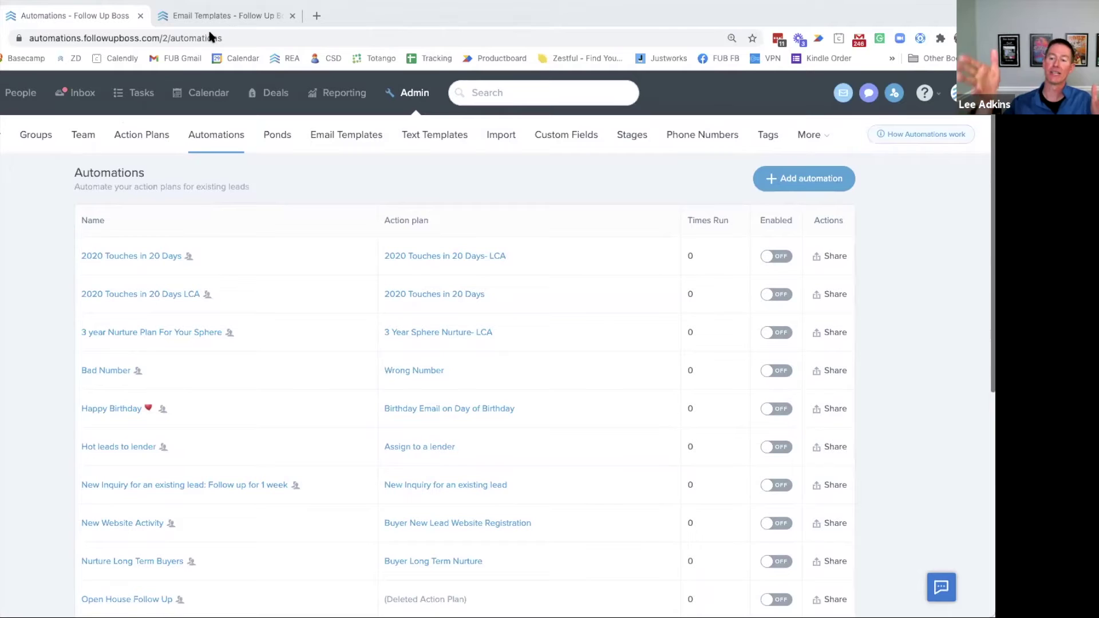
{"action": "left_click", "coordinate": [314, 18]}
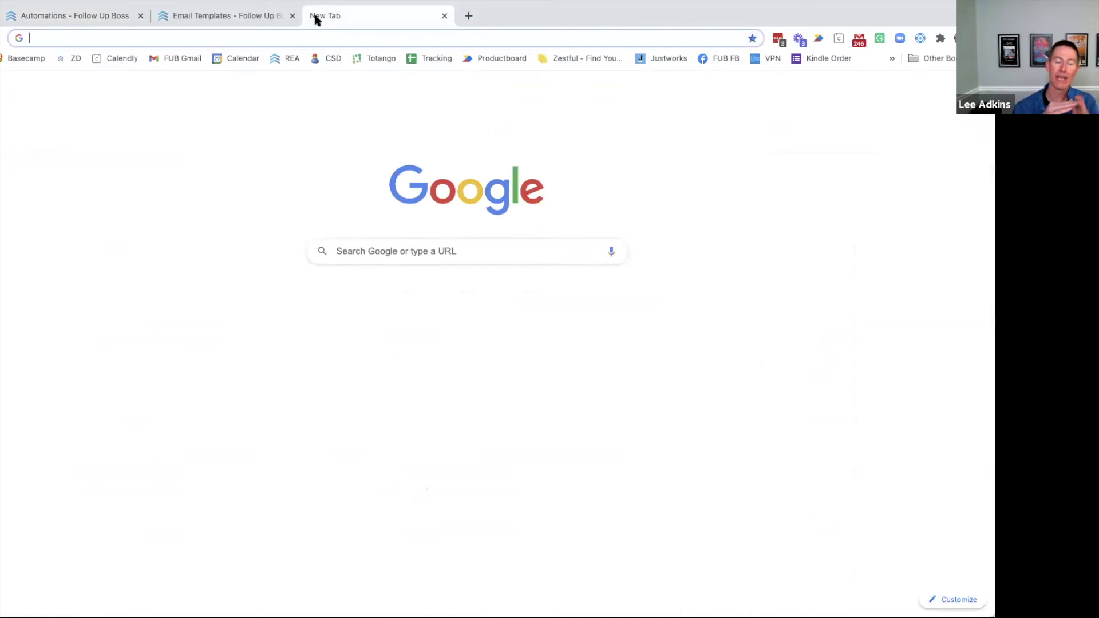
Load the demo account in the new tab and open its admin settings
{"action": "type", "text": "demo"}
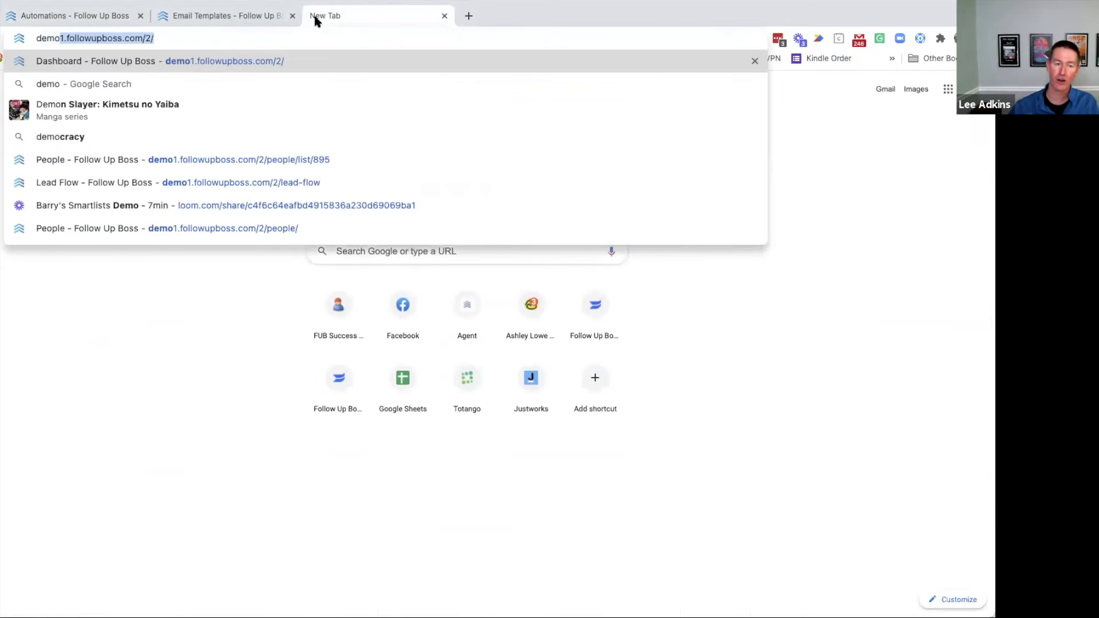
{"action": "key", "text": "Return"}
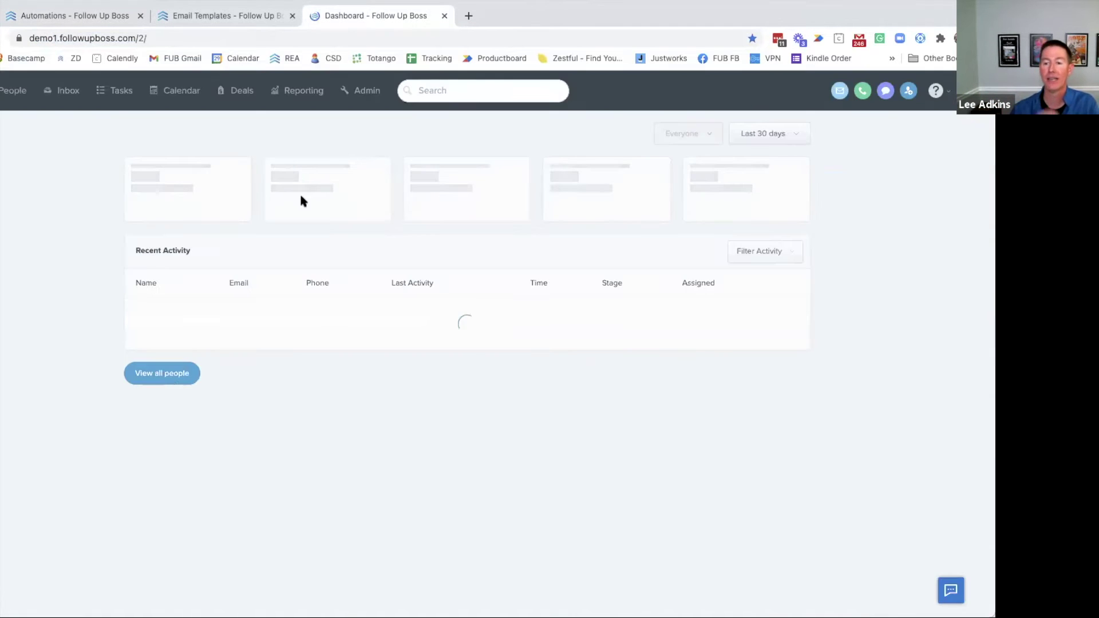
{"action": "left_click", "coordinate": [362, 95]}
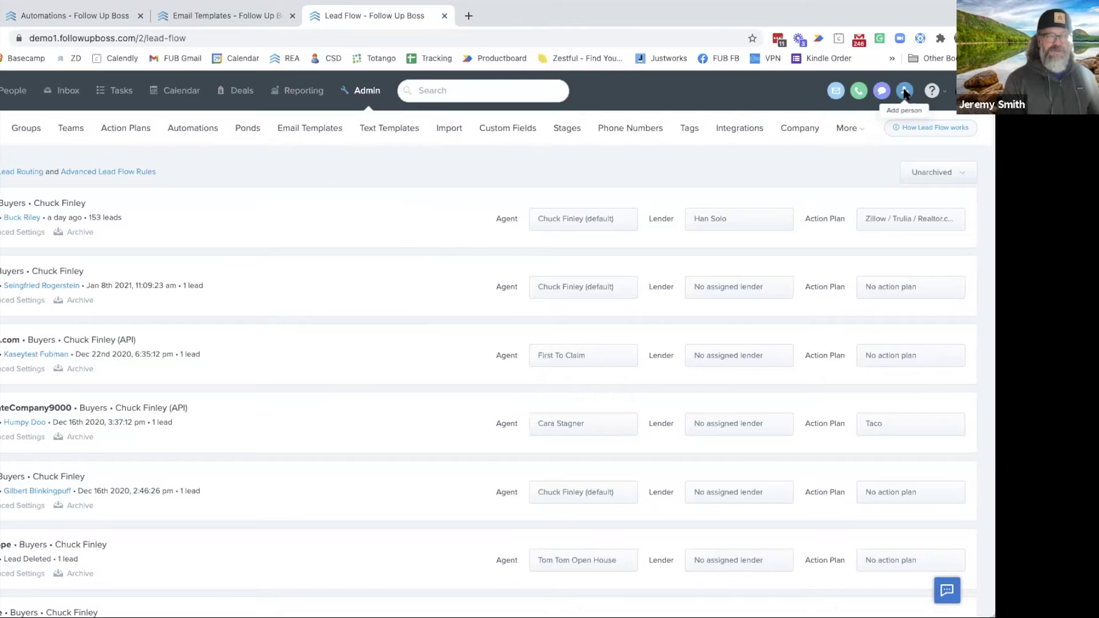
Open a test contact's profile from People, then show the People list in the automations tab
{"action": "left_click", "coordinate": [21, 96]}
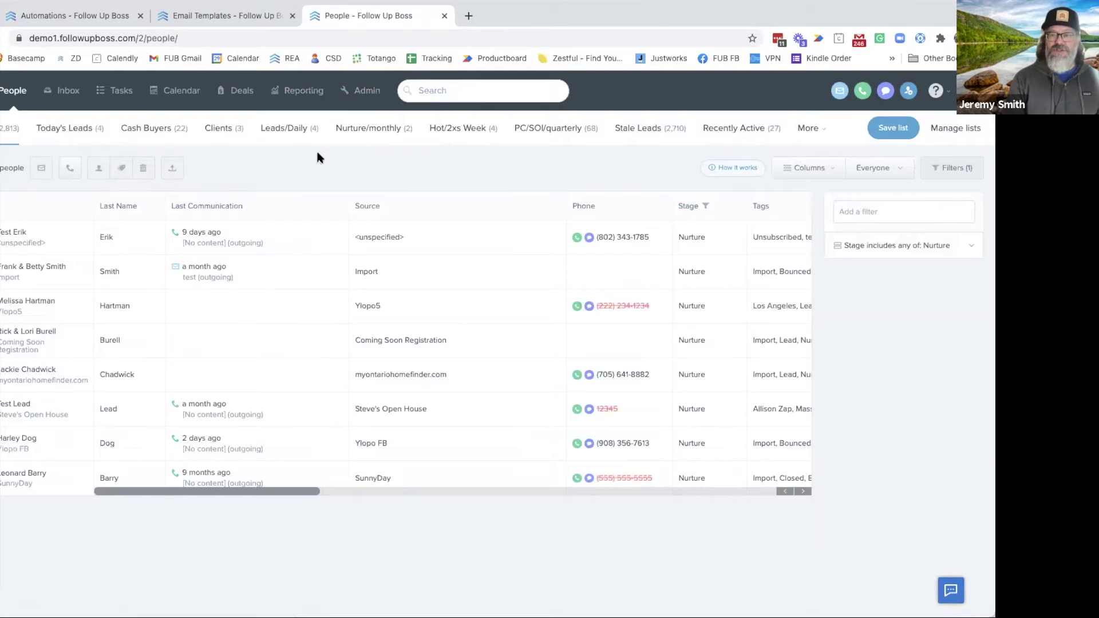
{"action": "left_click", "coordinate": [61, 235]}
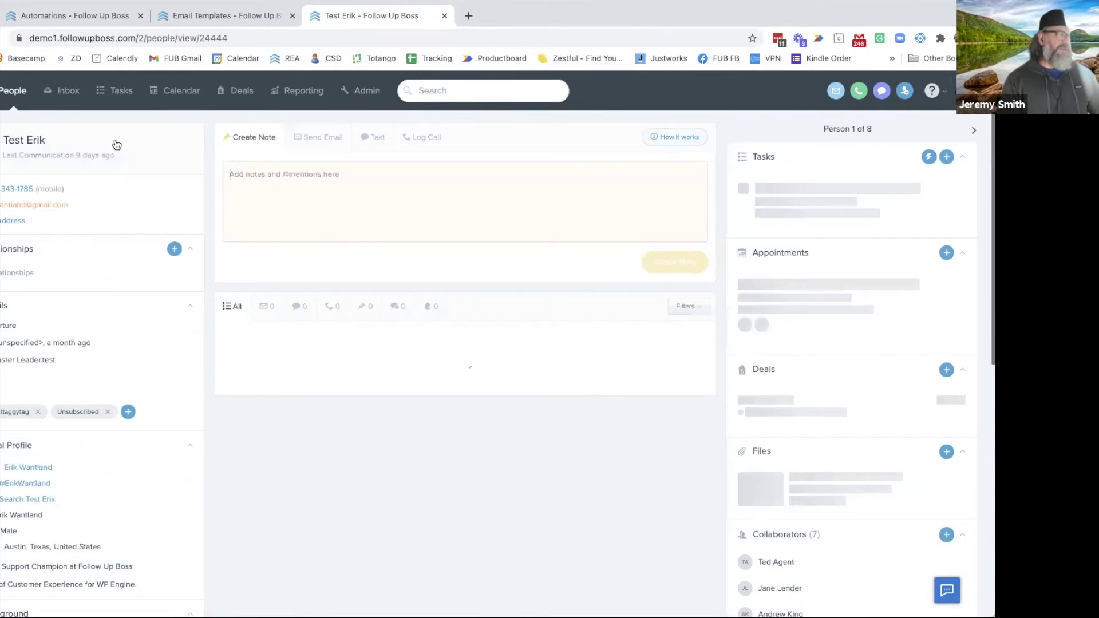
{"action": "left_click", "coordinate": [74, 16]}
{"action": "left_click", "coordinate": [20, 93]}
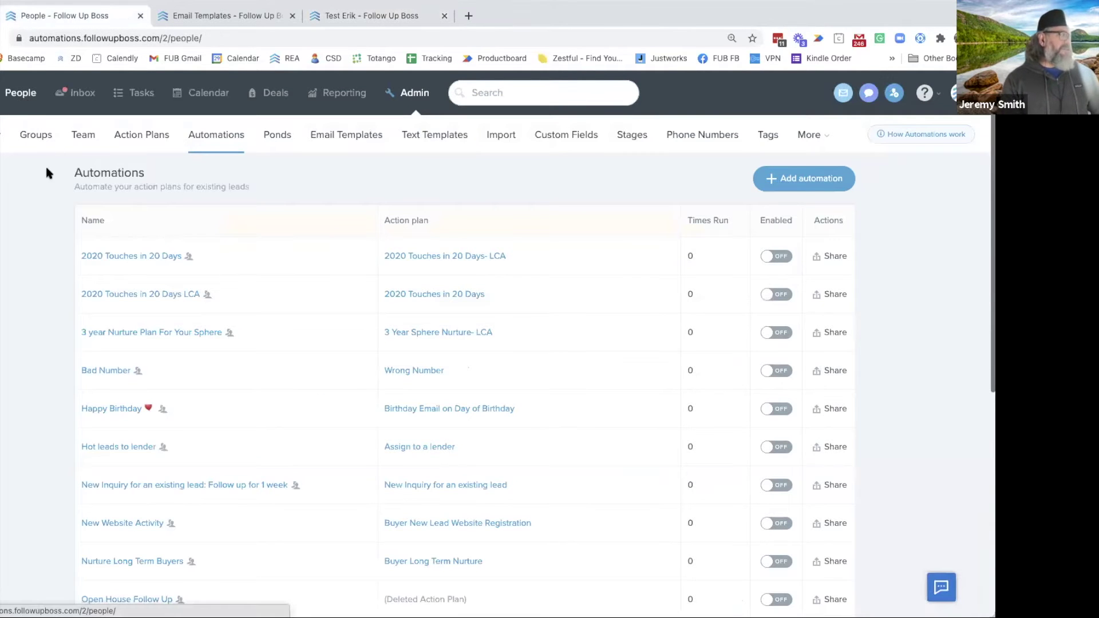
Open the first contact's record and scroll through its tasks, action plans and activity timeline
{"action": "left_click", "coordinate": [55, 255]}
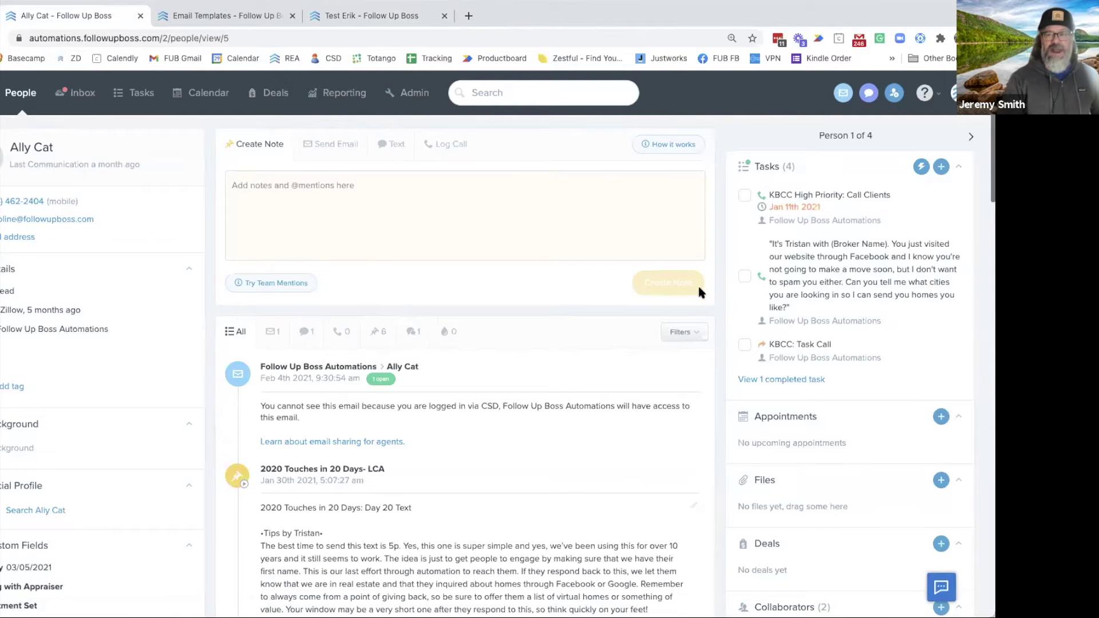
{"action": "scroll", "coordinate": [825, 378], "scroll_direction": "down", "scroll_amount": 1}
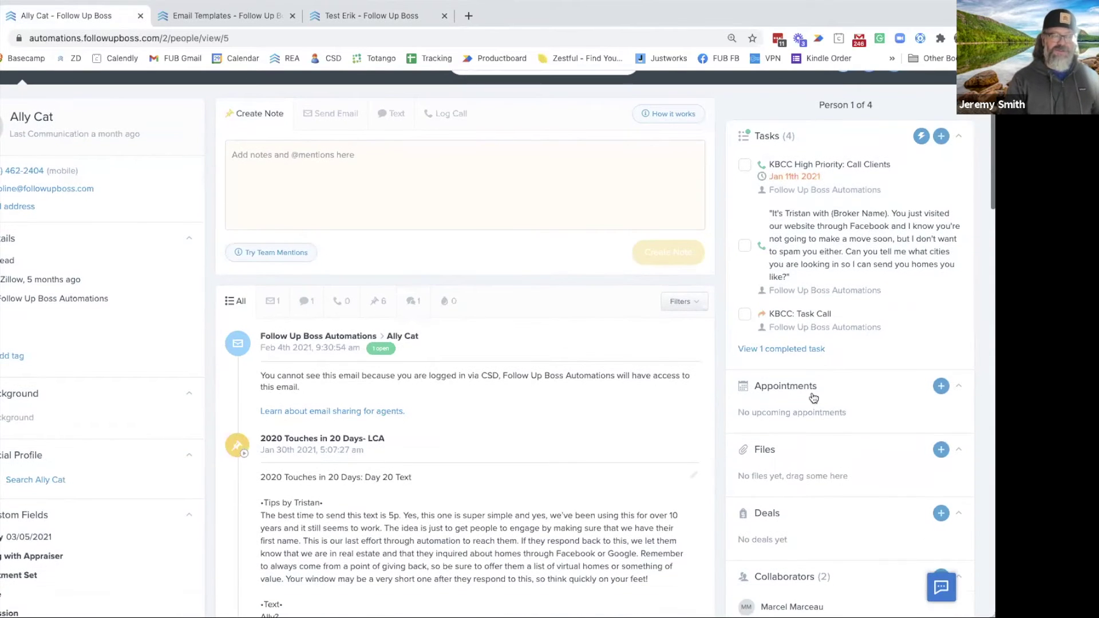
{"action": "scroll", "coordinate": [868, 501], "scroll_direction": "down", "scroll_amount": 2}
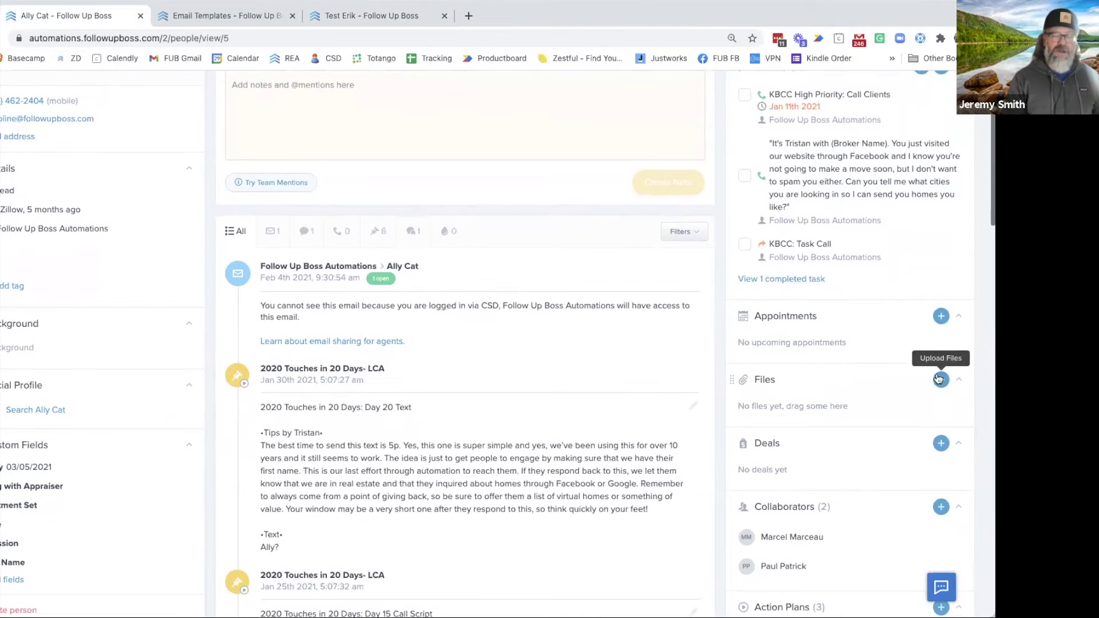
{"action": "scroll", "coordinate": [966, 518], "scroll_direction": "down", "scroll_amount": 3}
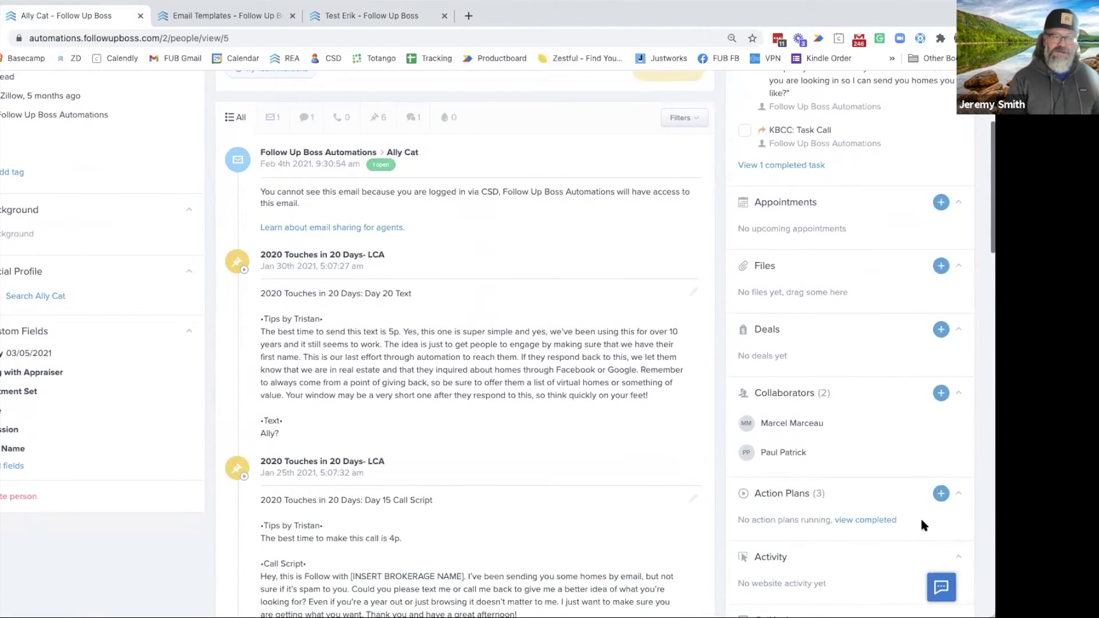
{"action": "scroll", "coordinate": [921, 524], "scroll_direction": "up", "scroll_amount": 6}
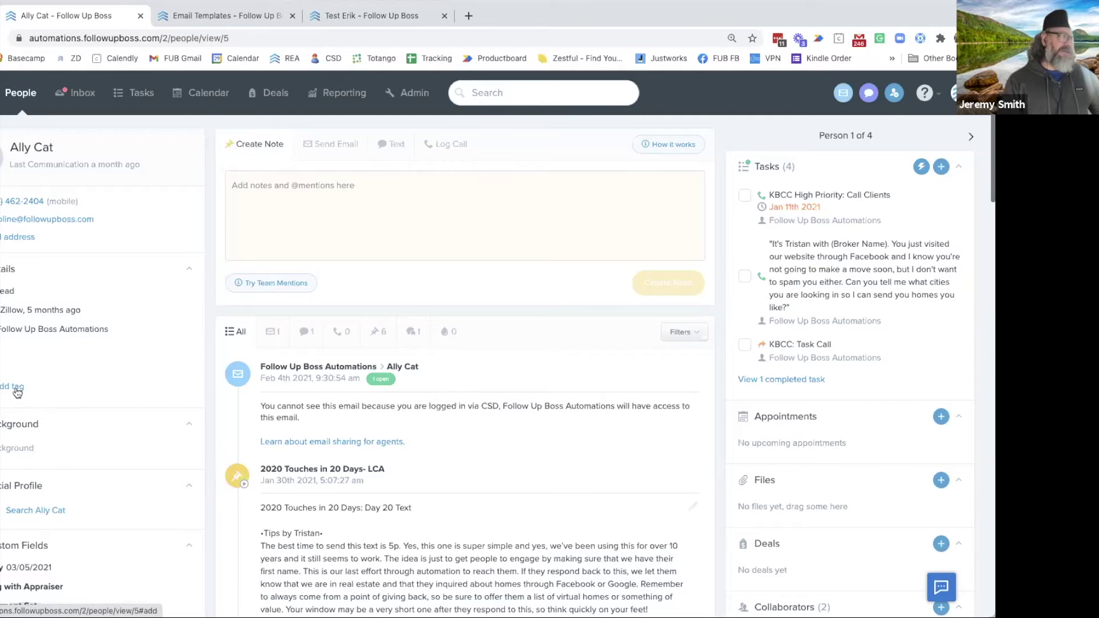
Search 're' and save the Re-engage tag on the contact
{"action": "left_click", "coordinate": [17, 386]}
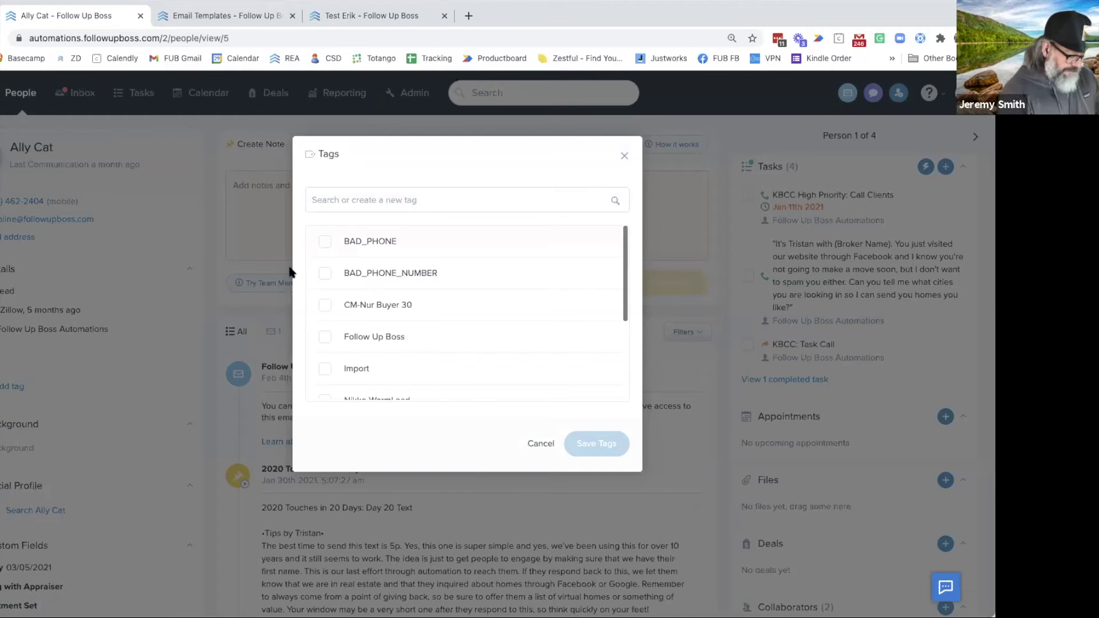
{"action": "type", "text": "re"}
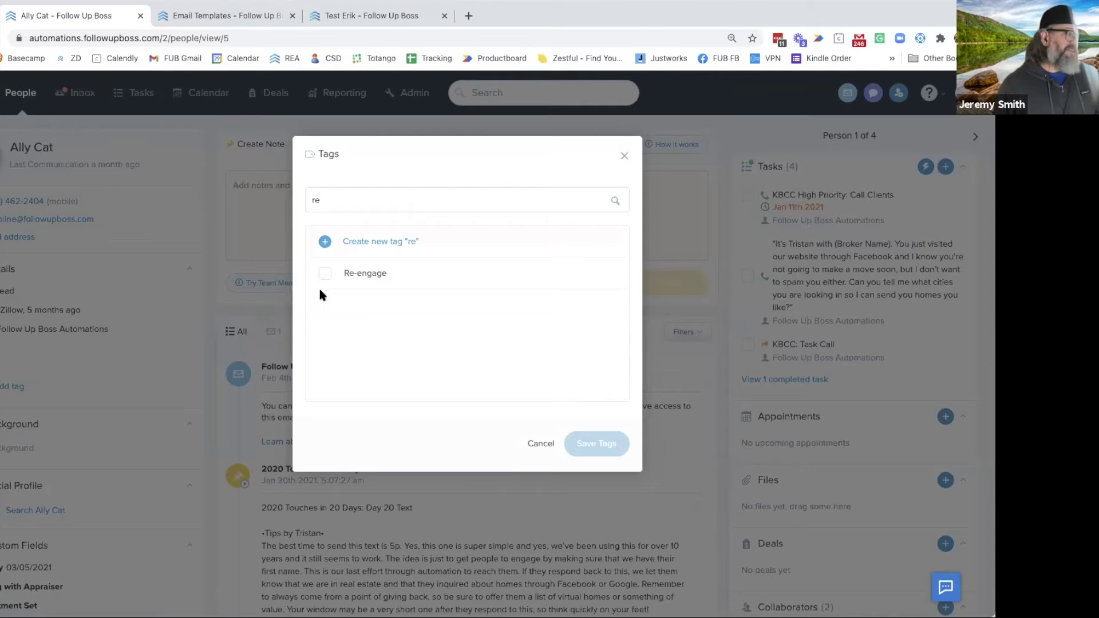
{"action": "left_click", "coordinate": [324, 274]}
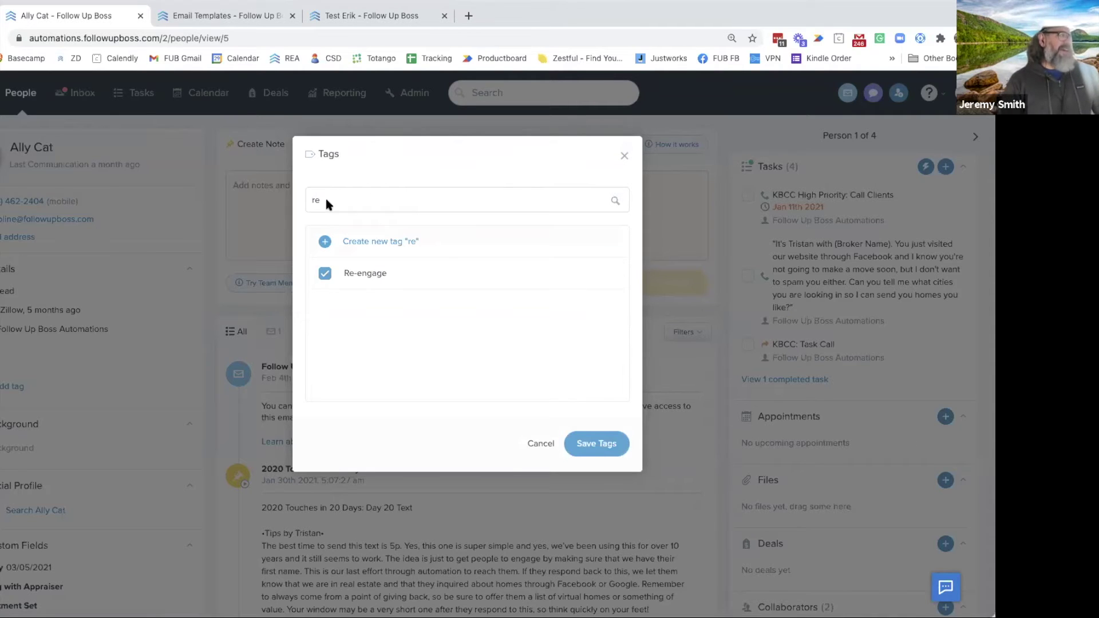
{"action": "left_click", "coordinate": [597, 445]}
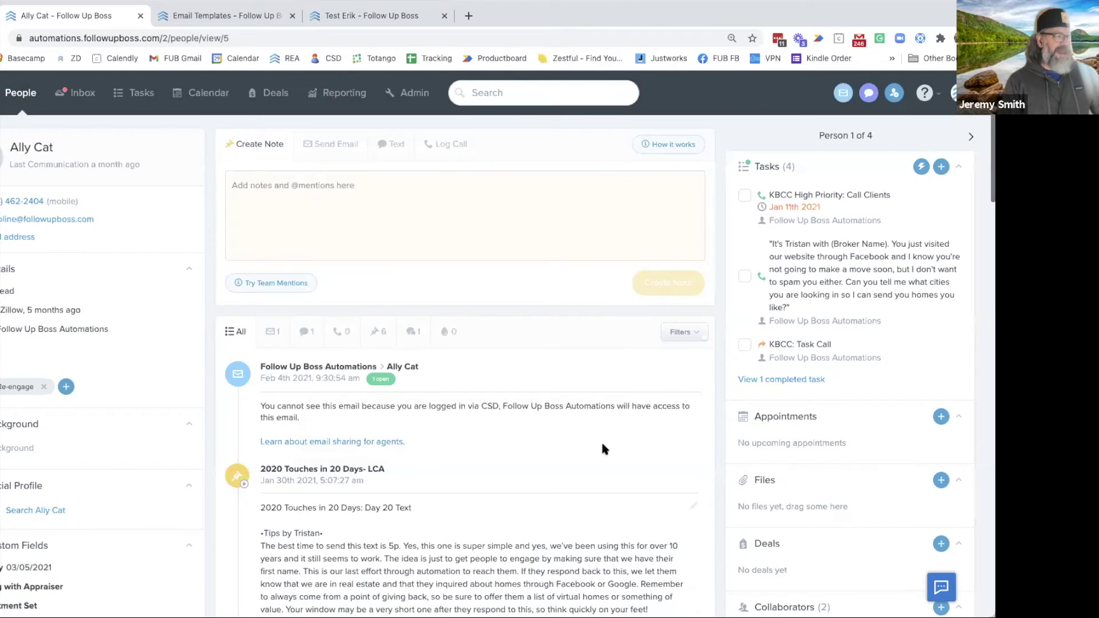
{"action": "scroll", "coordinate": [754, 467], "scroll_direction": "down", "scroll_amount": 3}
{"action": "scroll", "coordinate": [753, 466], "scroll_direction": "up", "scroll_amount": 3}
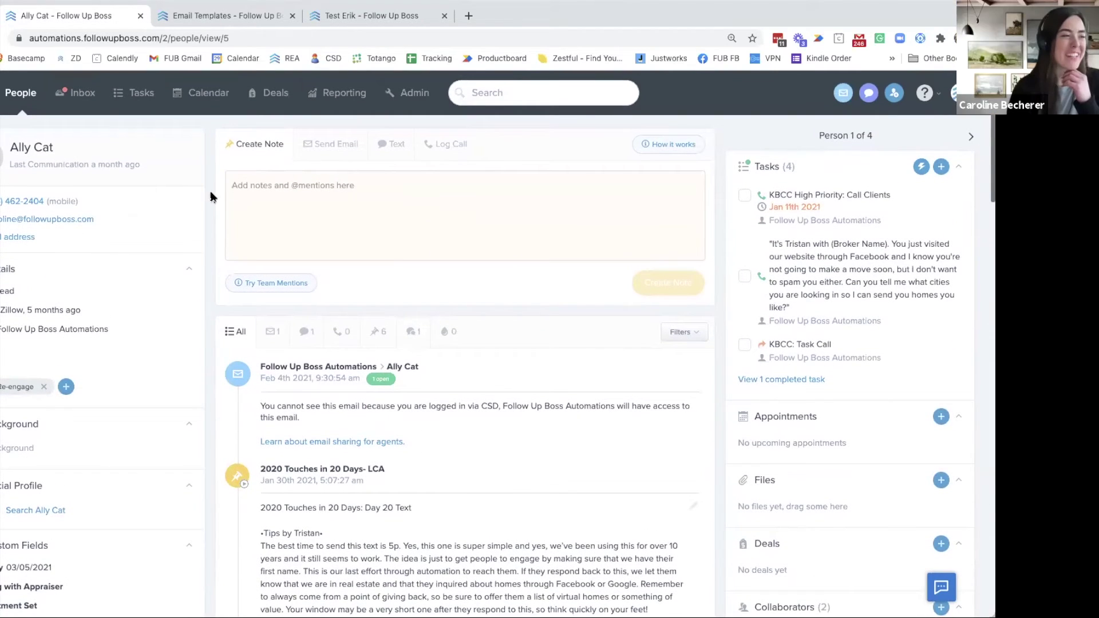
Add and save the BAD_PHONE_NUMBER tag, starting the Wrong Number action plan
{"action": "left_click", "coordinate": [66, 387]}
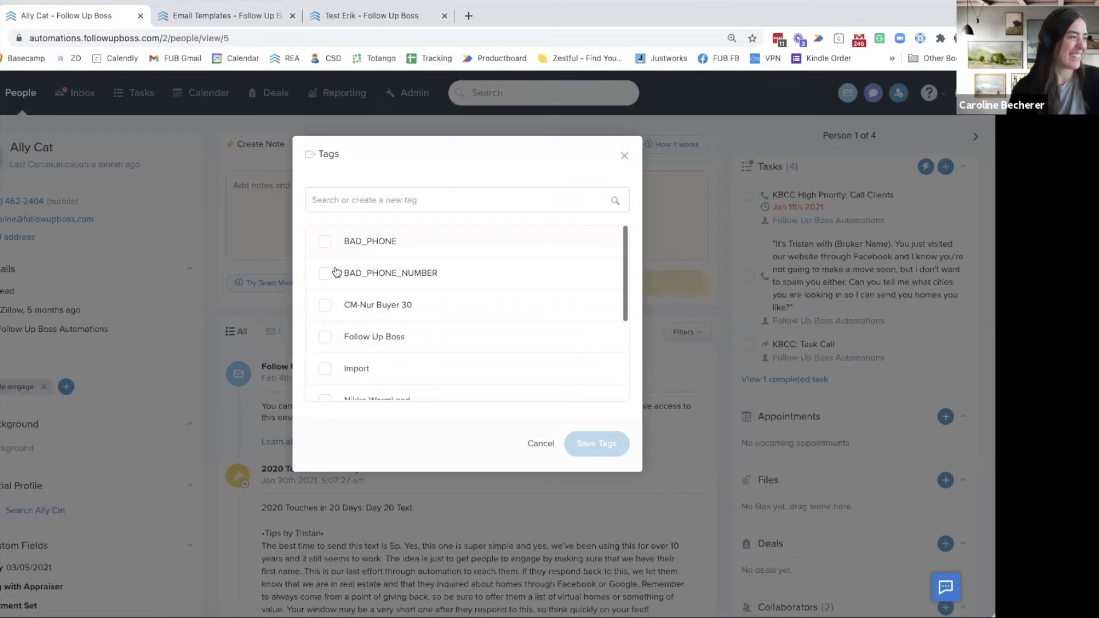
{"action": "left_click", "coordinate": [325, 273]}
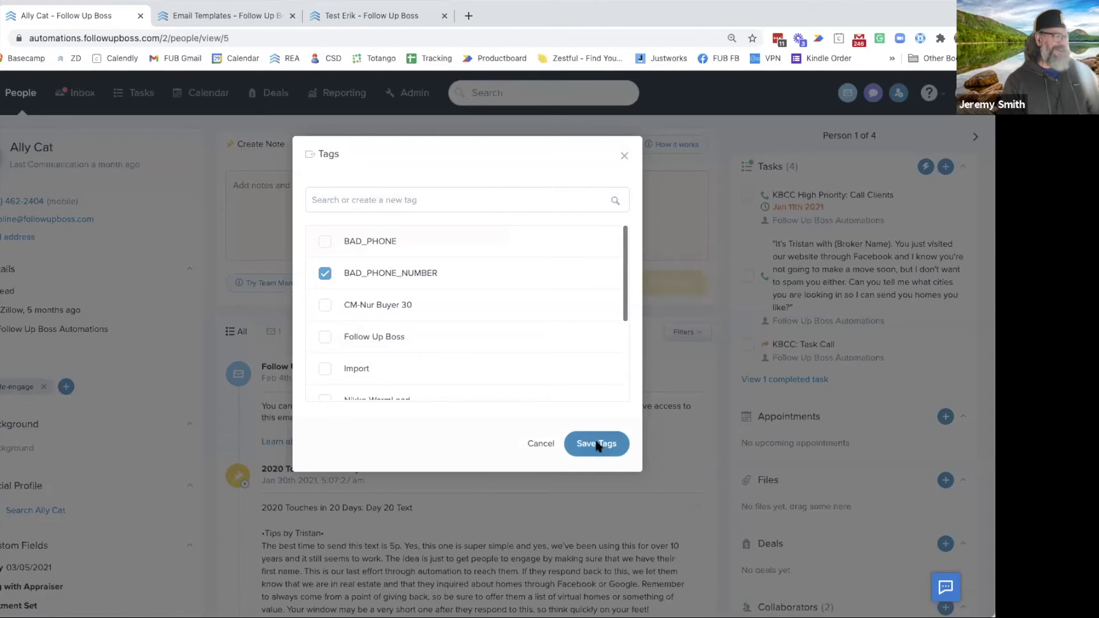
{"action": "left_click", "coordinate": [597, 445]}
{"action": "scroll", "coordinate": [782, 430], "scroll_direction": "down", "scroll_amount": 6}
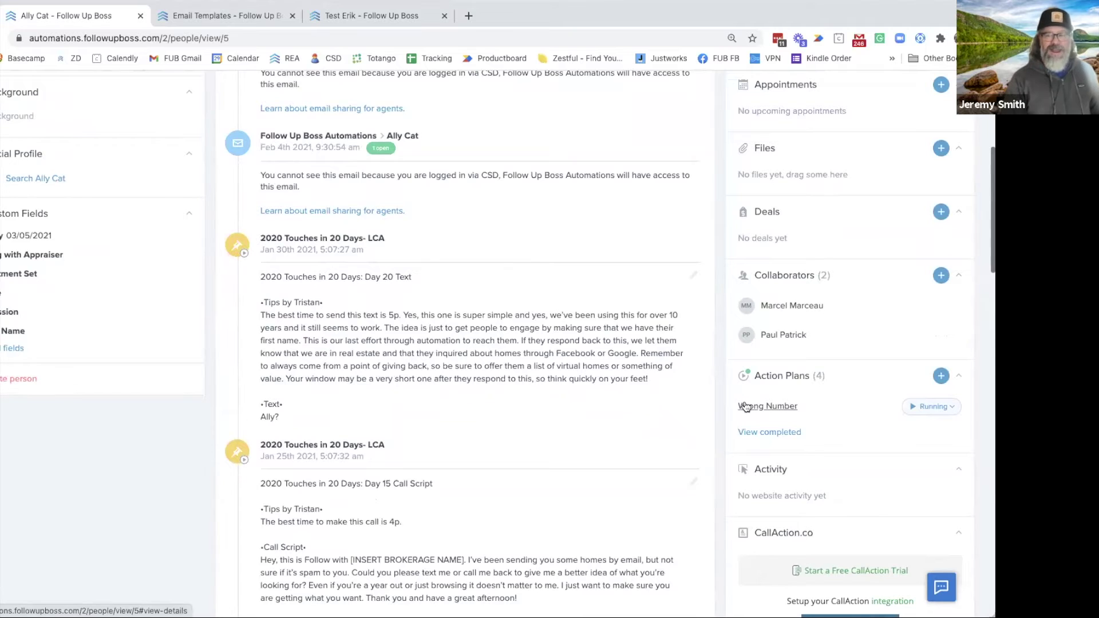
{"action": "scroll", "coordinate": [101, 326], "scroll_direction": "up", "scroll_amount": 3}
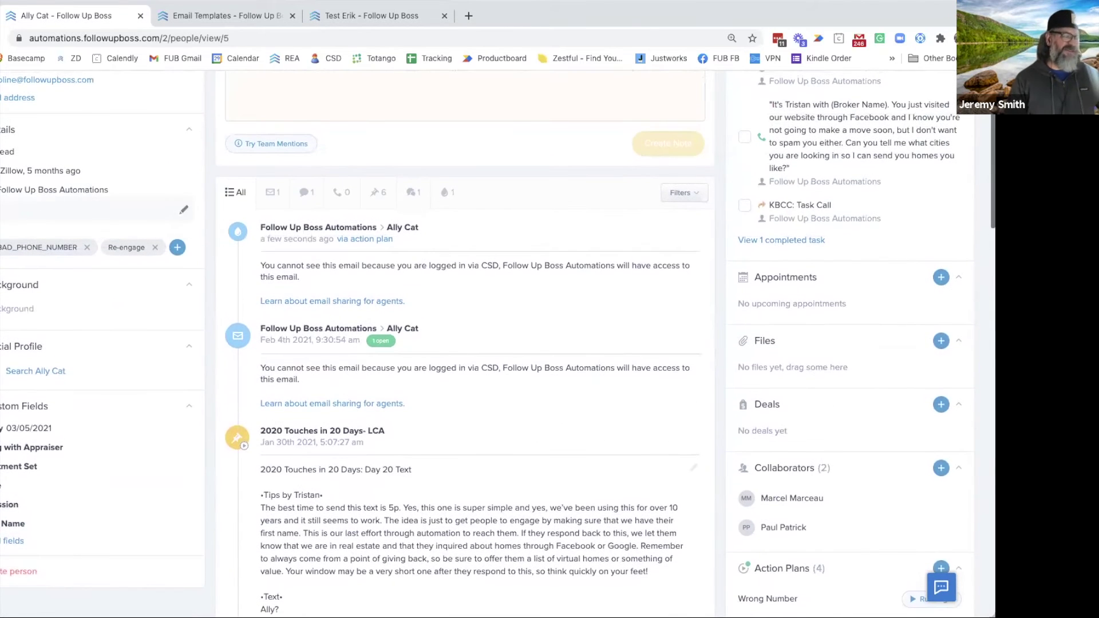
{"action": "scroll", "coordinate": [55, 258], "scroll_direction": "up", "scroll_amount": 2}
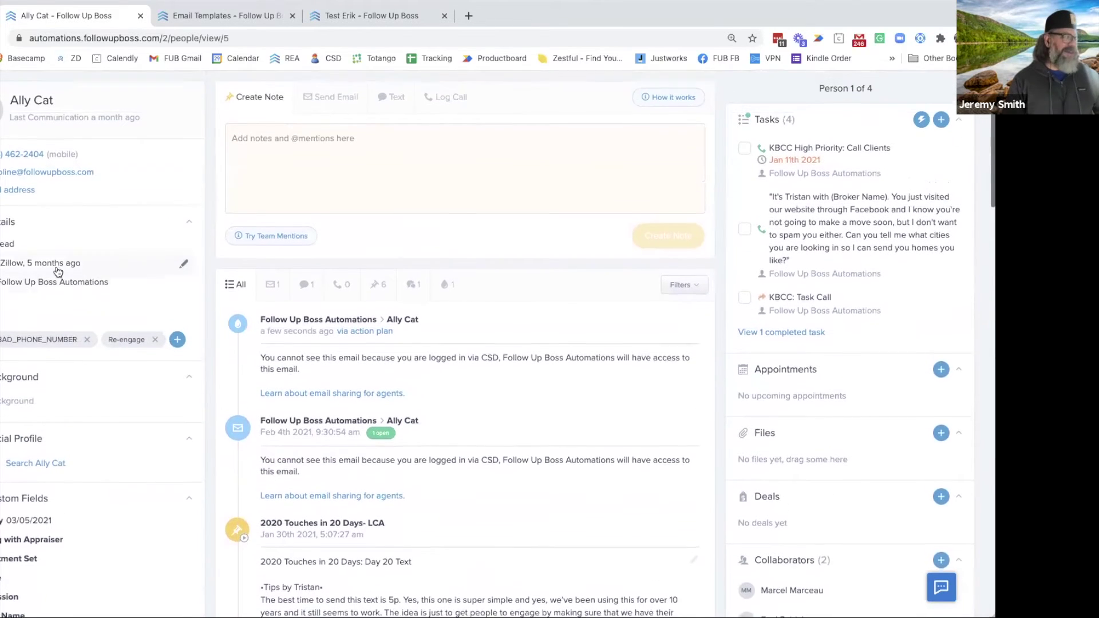
{"action": "scroll", "coordinate": [63, 236], "scroll_direction": "down", "scroll_amount": 2}
{"action": "scroll", "coordinate": [668, 475], "scroll_direction": "down", "scroll_amount": 2}
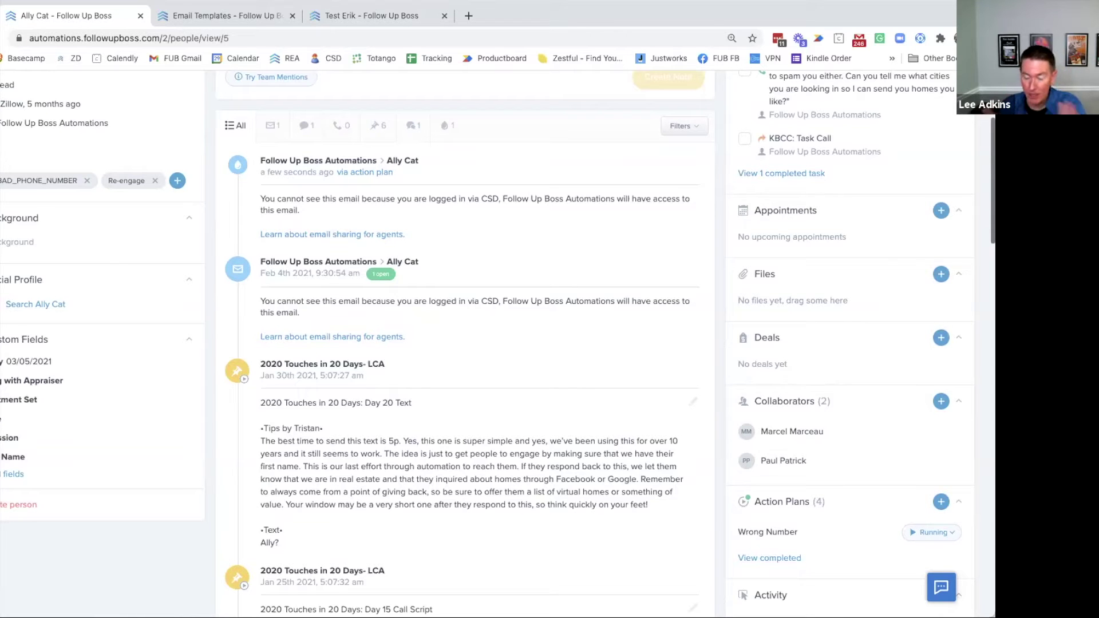
{"action": "scroll", "coordinate": [482, 259], "scroll_direction": "up", "scroll_amount": 4}
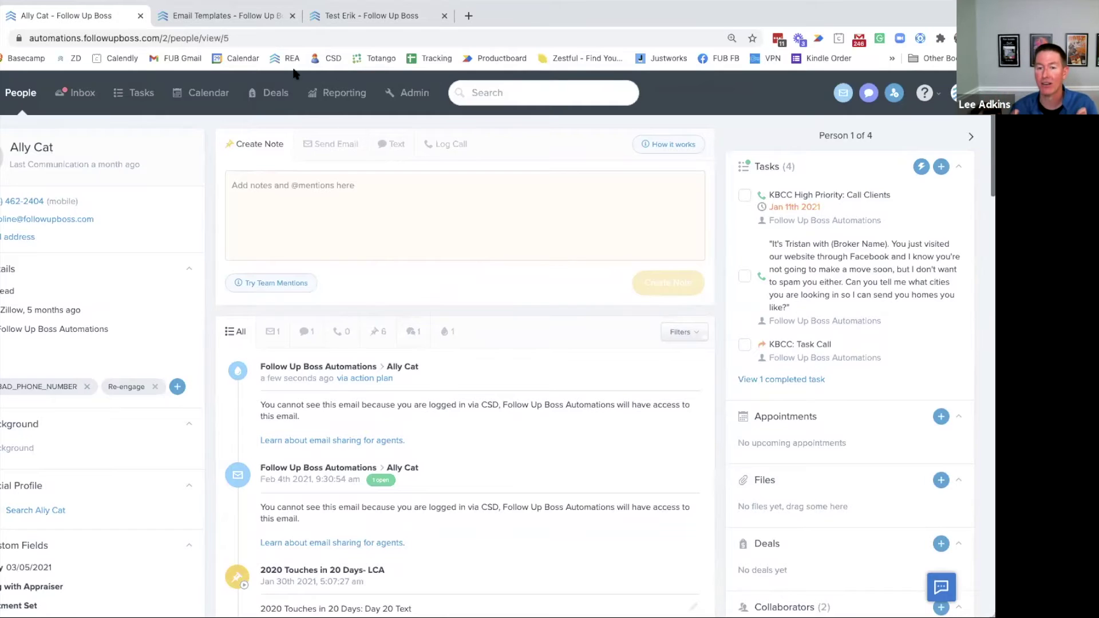
Close the empty Create Email Template form, view Automations in that tab, then return to the contact
{"action": "left_click", "coordinate": [227, 16]}
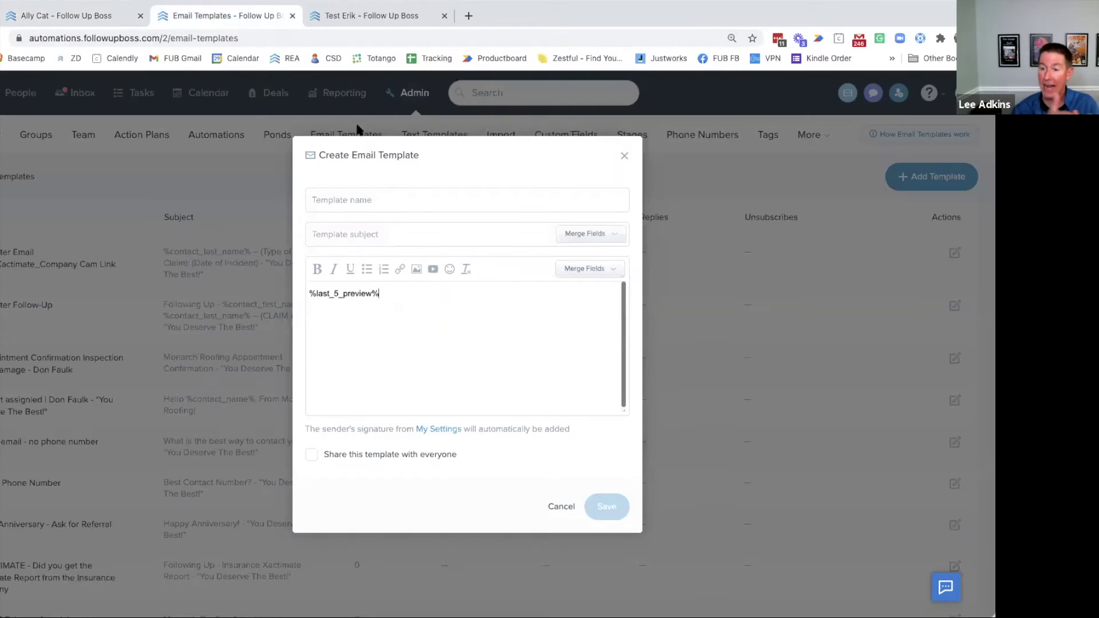
{"action": "left_click", "coordinate": [624, 155]}
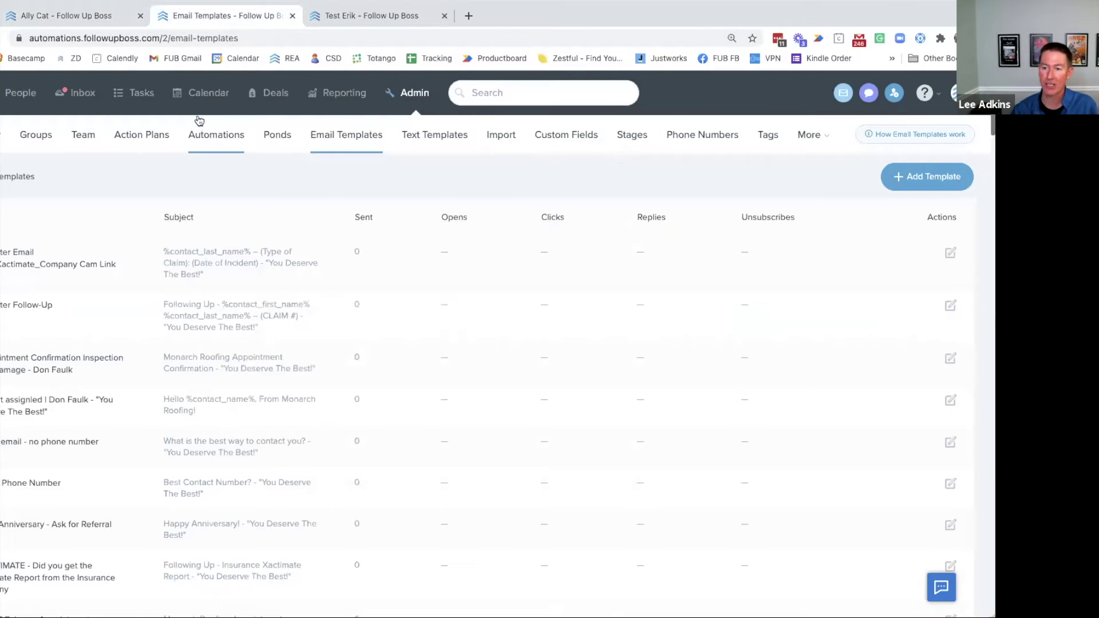
{"action": "left_click", "coordinate": [220, 139]}
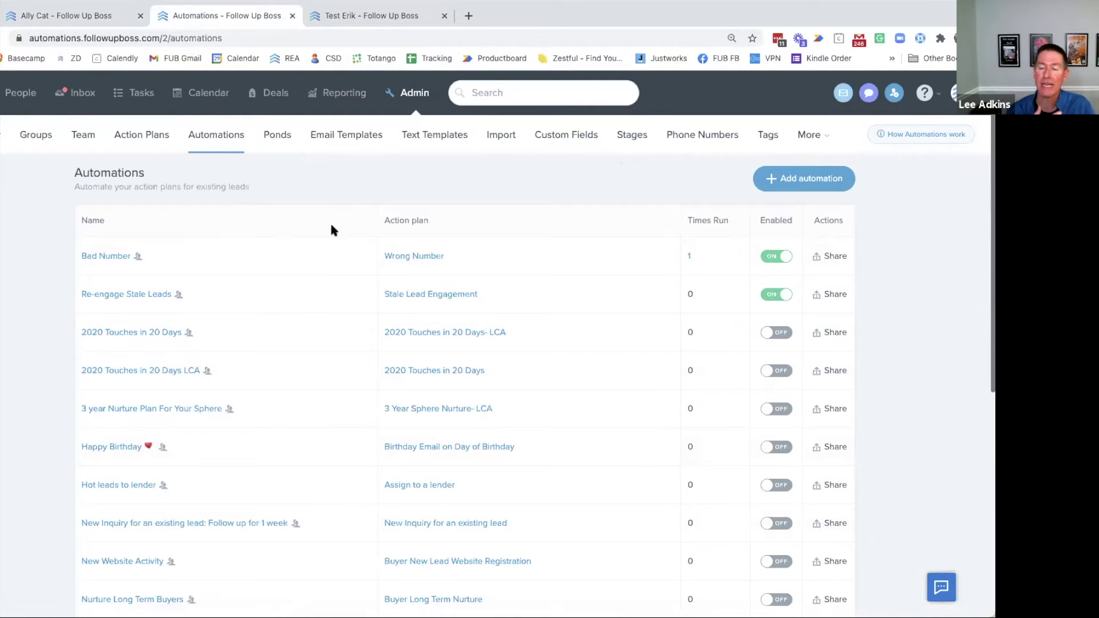
{"action": "scroll", "coordinate": [319, 239], "scroll_direction": "down", "scroll_amount": 2}
{"action": "scroll", "coordinate": [319, 239], "scroll_direction": "up", "scroll_amount": 2}
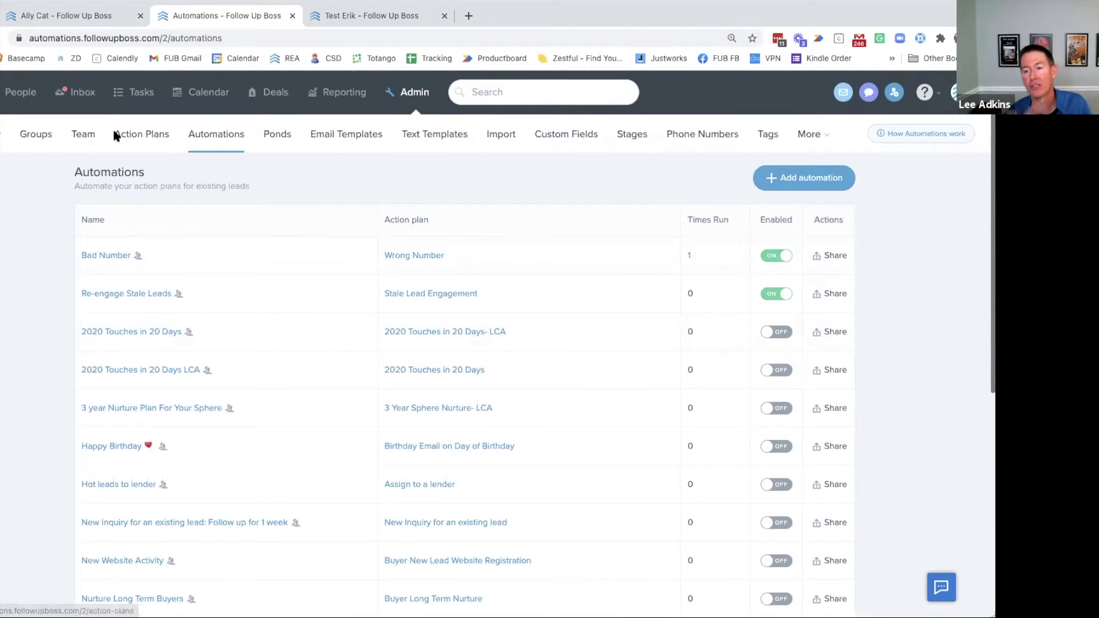
{"action": "left_click", "coordinate": [66, 15]}
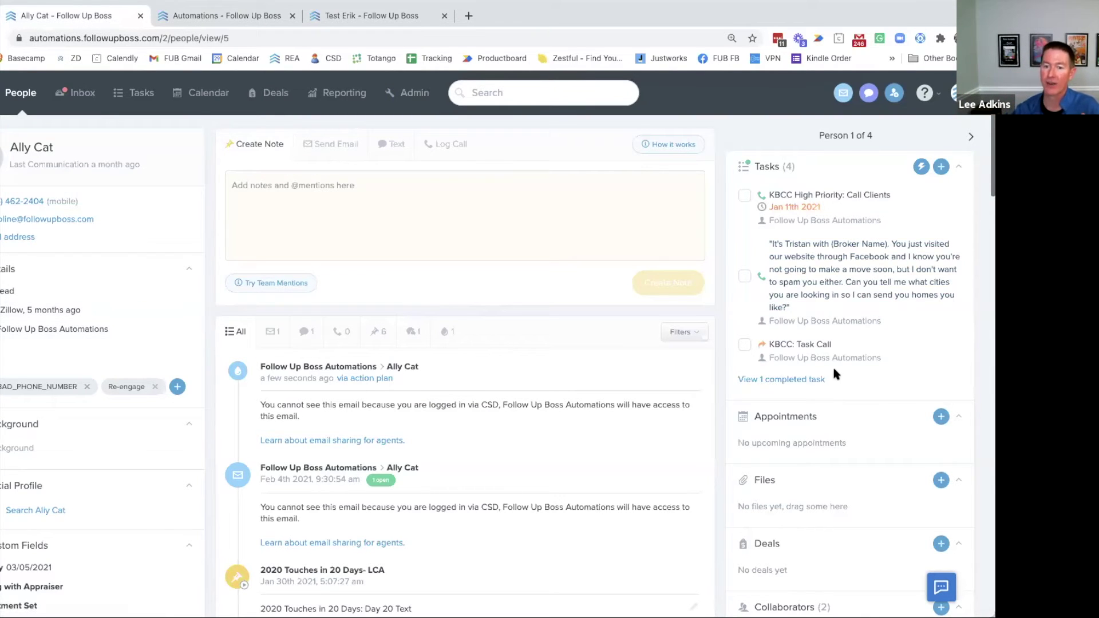
{"action": "scroll", "coordinate": [629, 387], "scroll_direction": "down", "scroll_amount": 3}
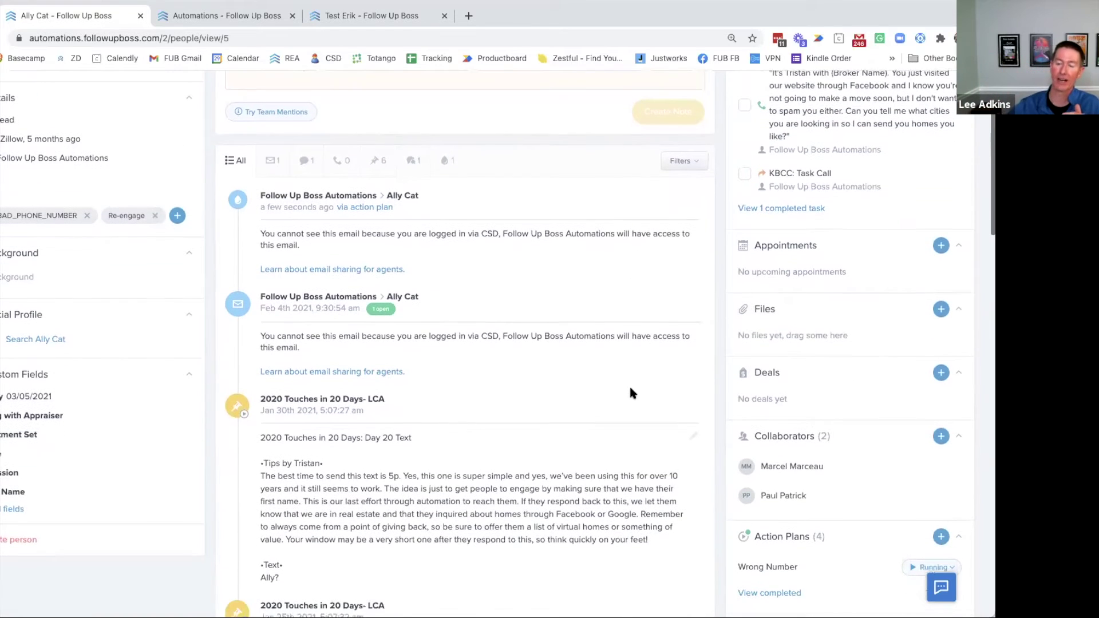
{"action": "scroll", "coordinate": [630, 392], "scroll_direction": "down", "scroll_amount": 1}
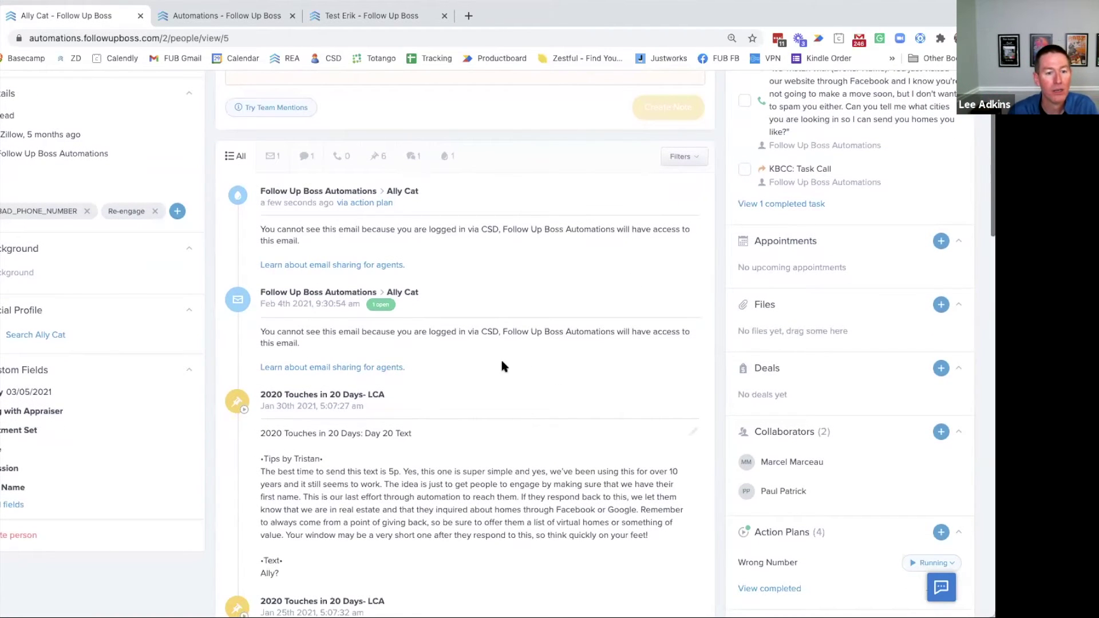
{"action": "scroll", "coordinate": [502, 360], "scroll_direction": "up", "scroll_amount": 3}
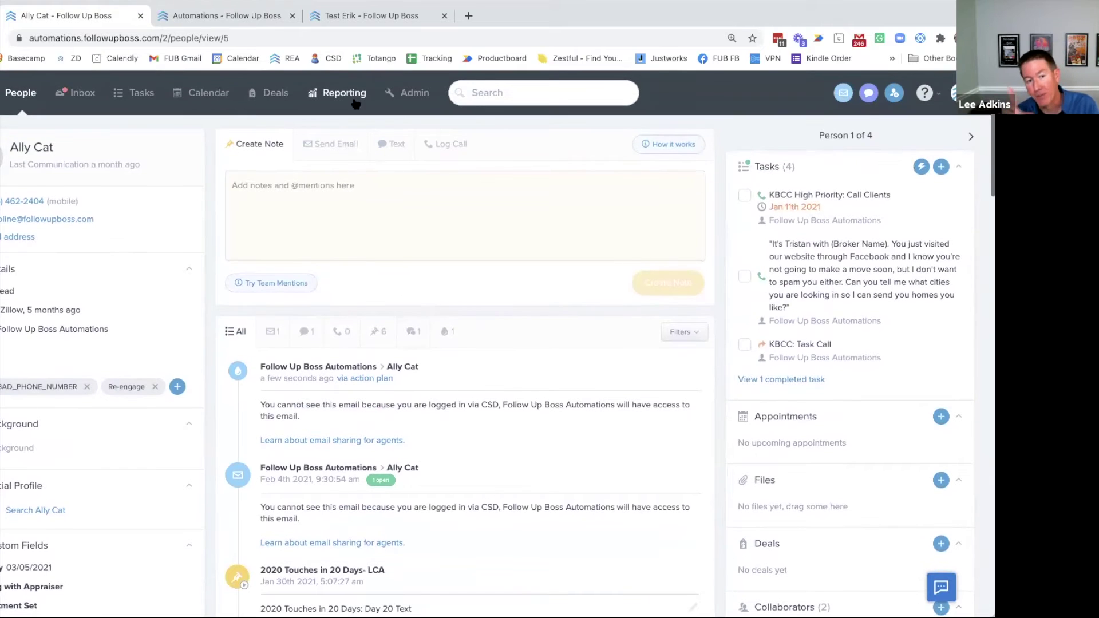
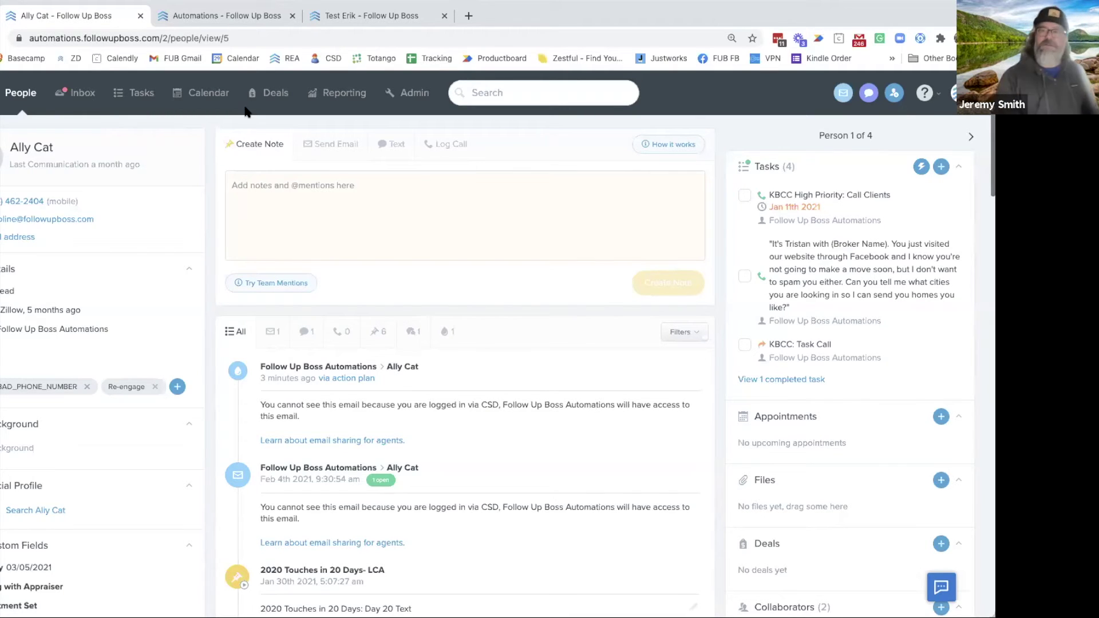
Leave the contact record for the Admin settings
{"action": "left_click", "coordinate": [400, 95]}
Start a new blank action plan and browse the actions step 1 can perform
{"action": "left_click", "coordinate": [141, 137]}
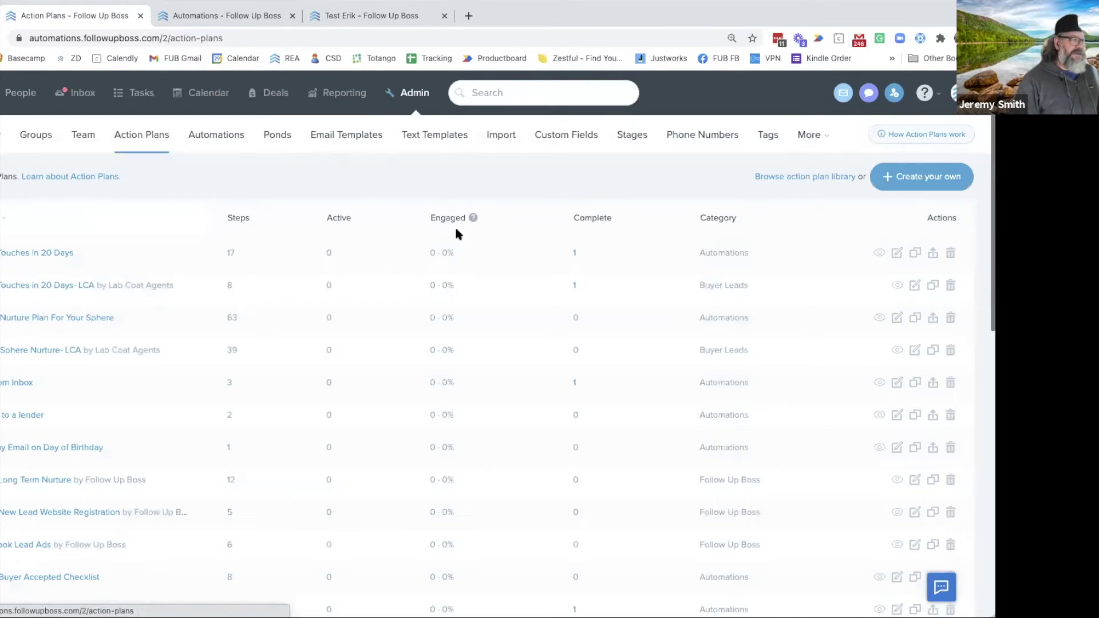
{"action": "left_click", "coordinate": [921, 177]}
{"action": "left_click", "coordinate": [569, 374]}
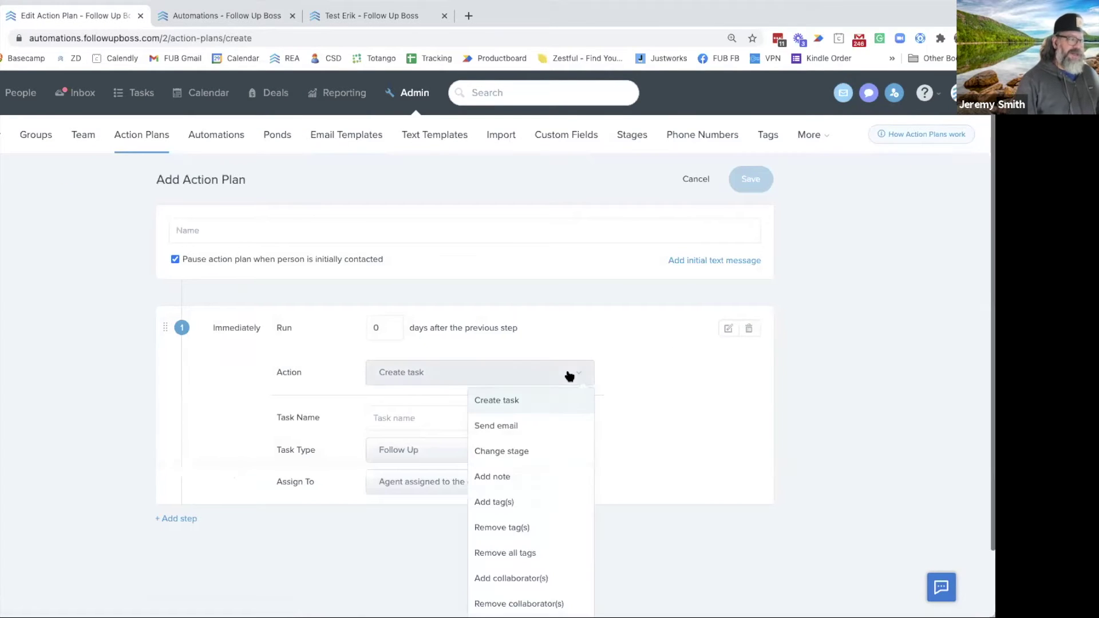
{"action": "scroll", "coordinate": [578, 400], "scroll_direction": "down", "scroll_amount": 2}
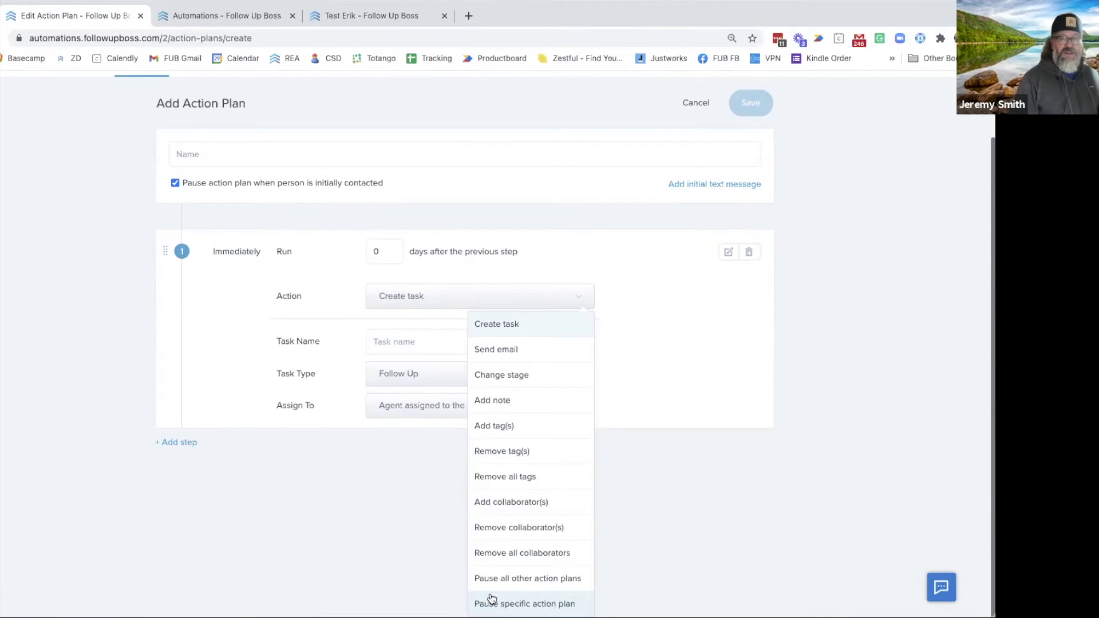
{"action": "scroll", "coordinate": [148, 183], "scroll_direction": "up", "scroll_amount": 2}
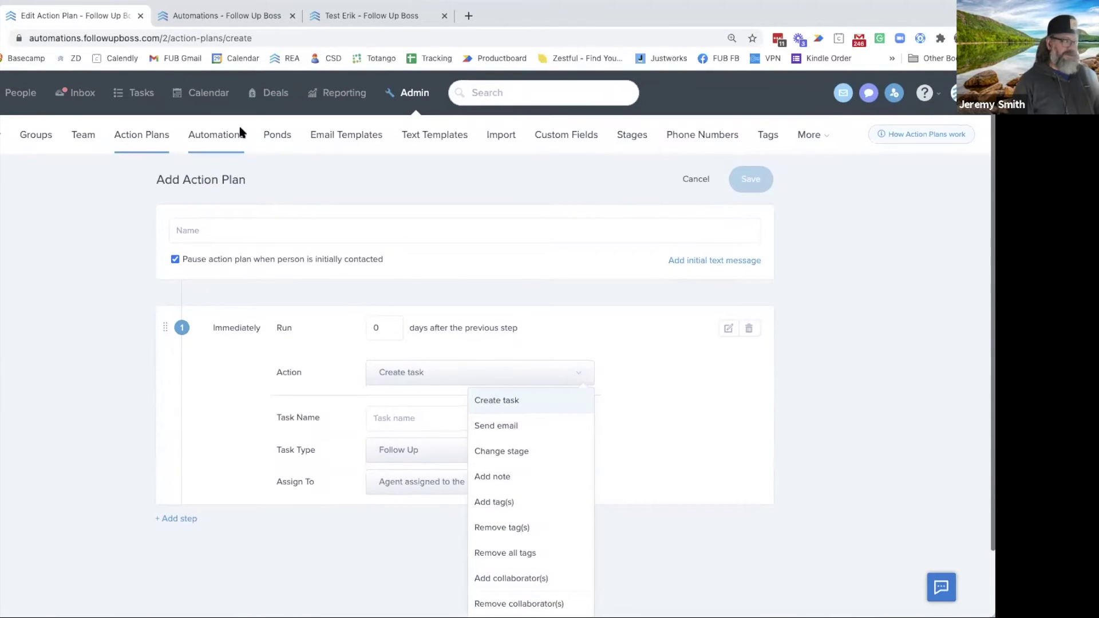
{"action": "left_click", "coordinate": [215, 132]}
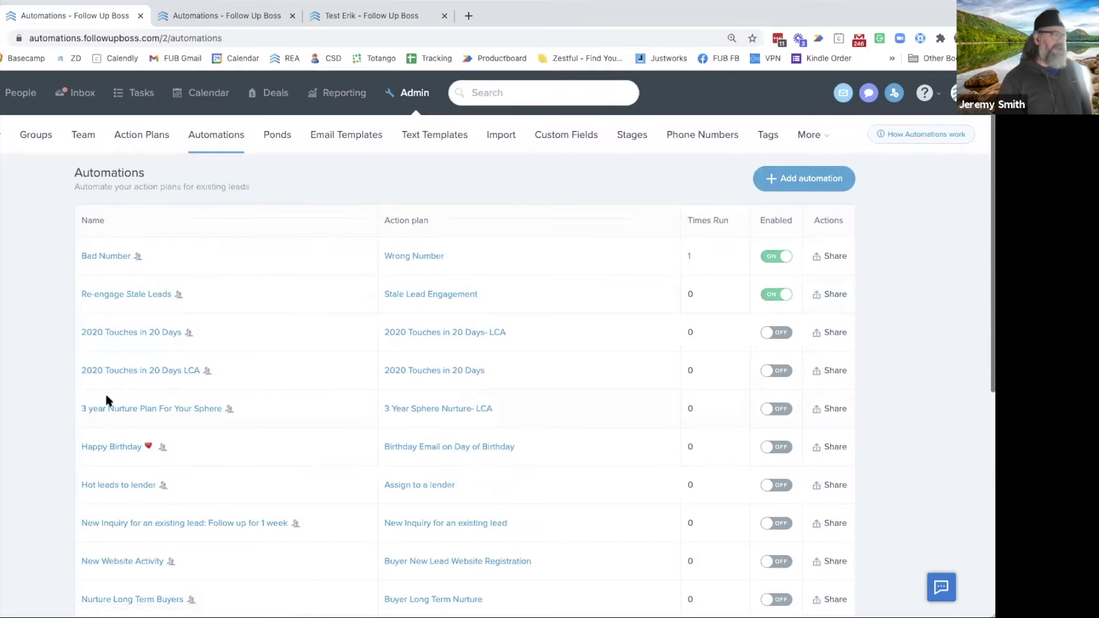
Open the Buyer Long Term Nurture action plan from the Nurture Long Term Buyers automation
{"action": "scroll", "coordinate": [107, 400], "scroll_direction": "down", "scroll_amount": 3}
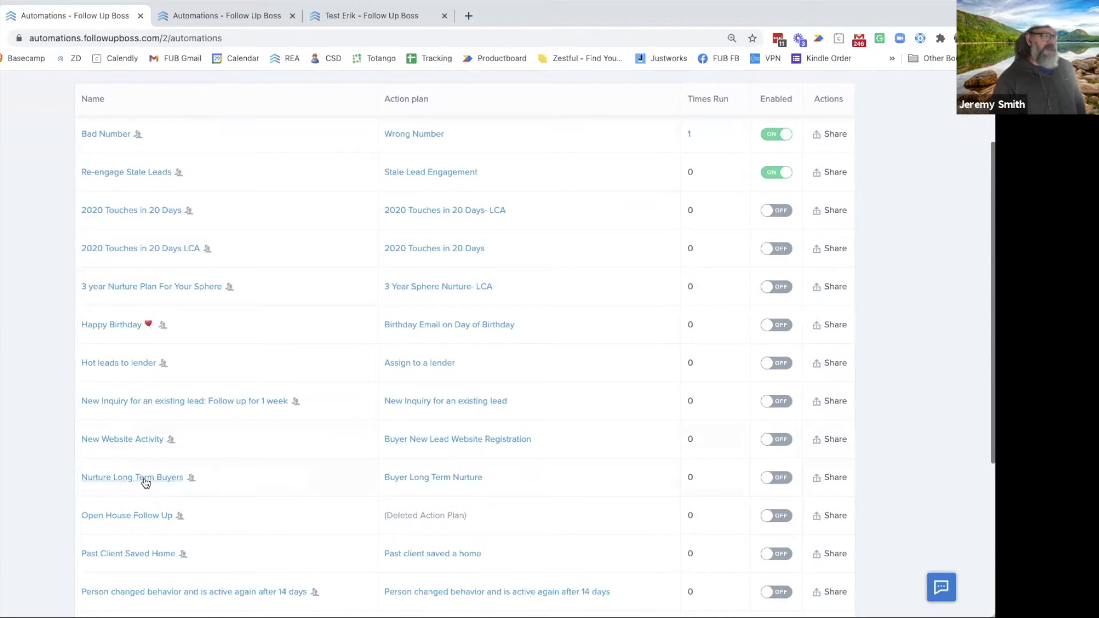
{"action": "left_click", "coordinate": [441, 478]}
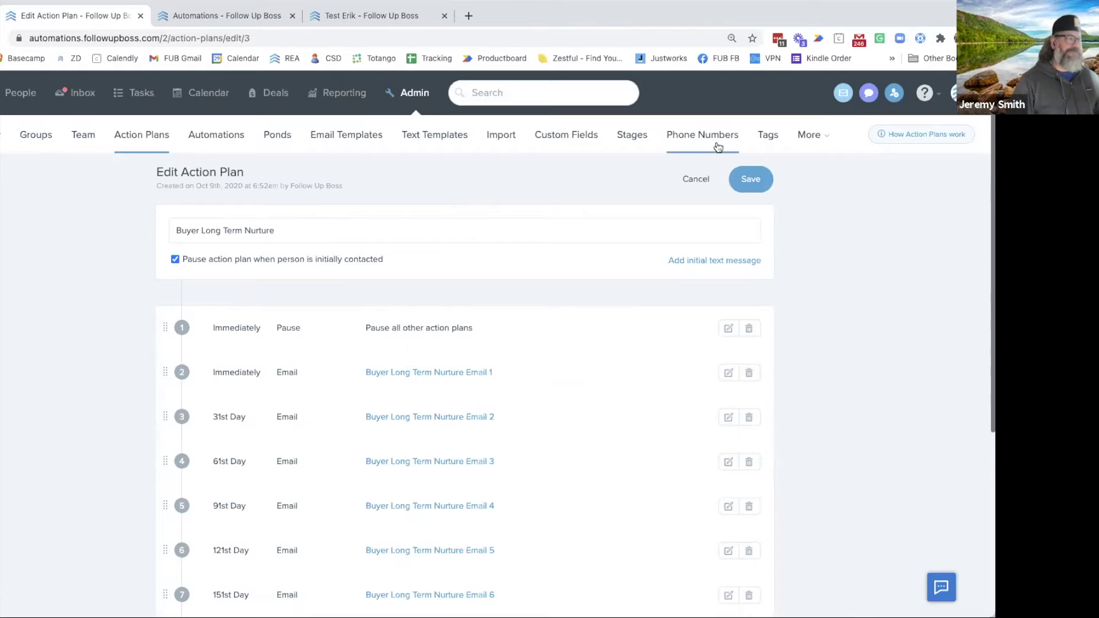
Cancel out of Buyer Long Term Nurture without saving and return to People
{"action": "left_click", "coordinate": [696, 180]}
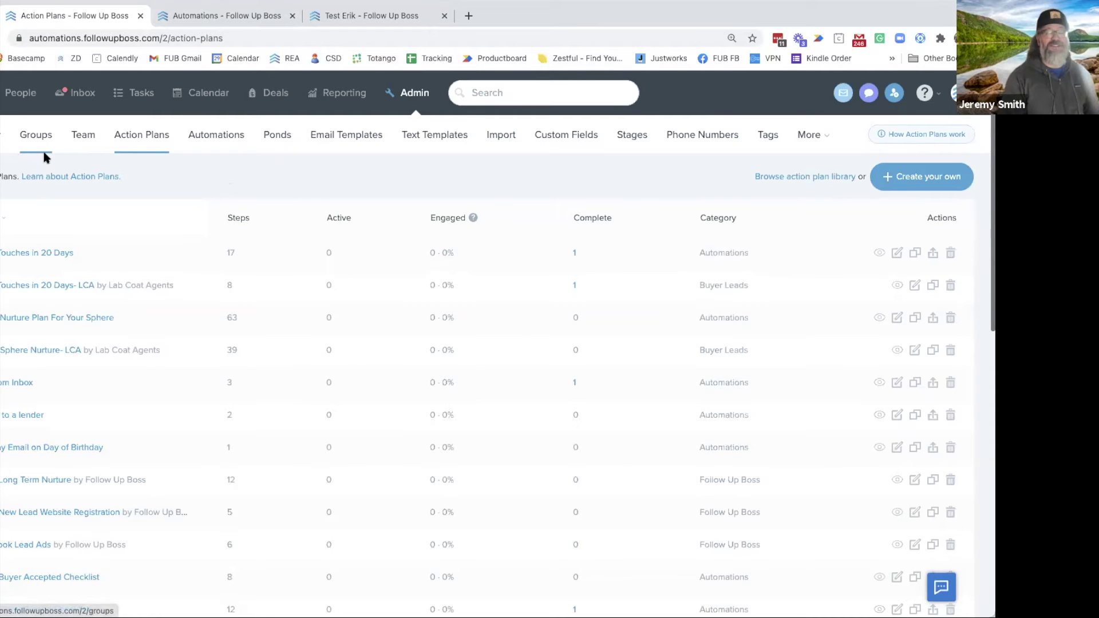
{"action": "left_click", "coordinate": [20, 93]}
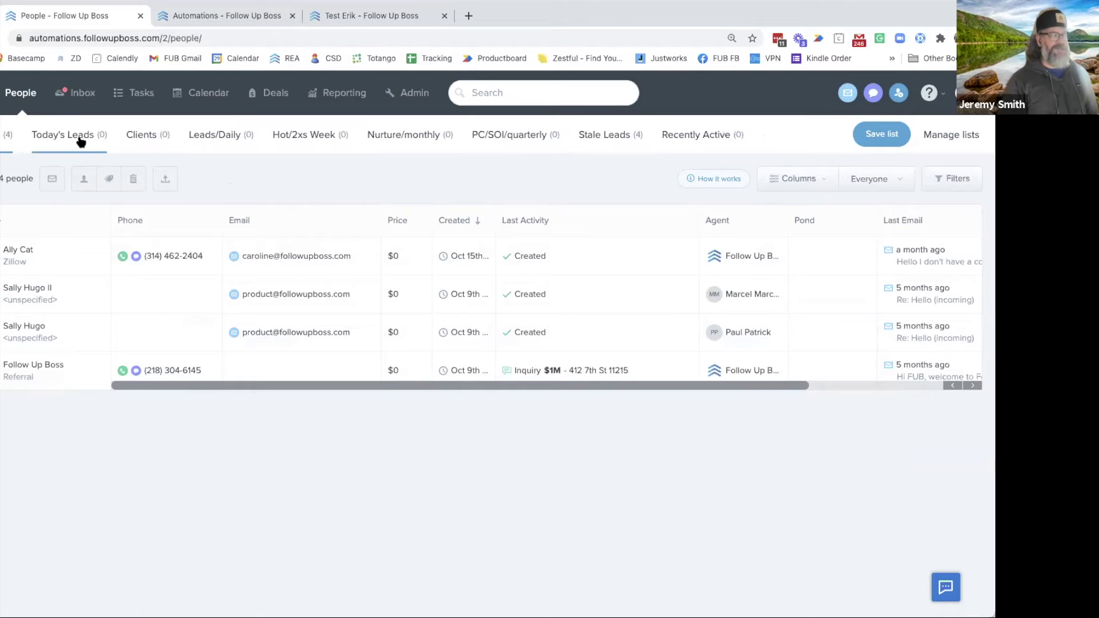
Show Leads/Daily's filters: Stage Lead, last communication over 12 hours, created under 11 days
{"action": "left_click", "coordinate": [211, 140]}
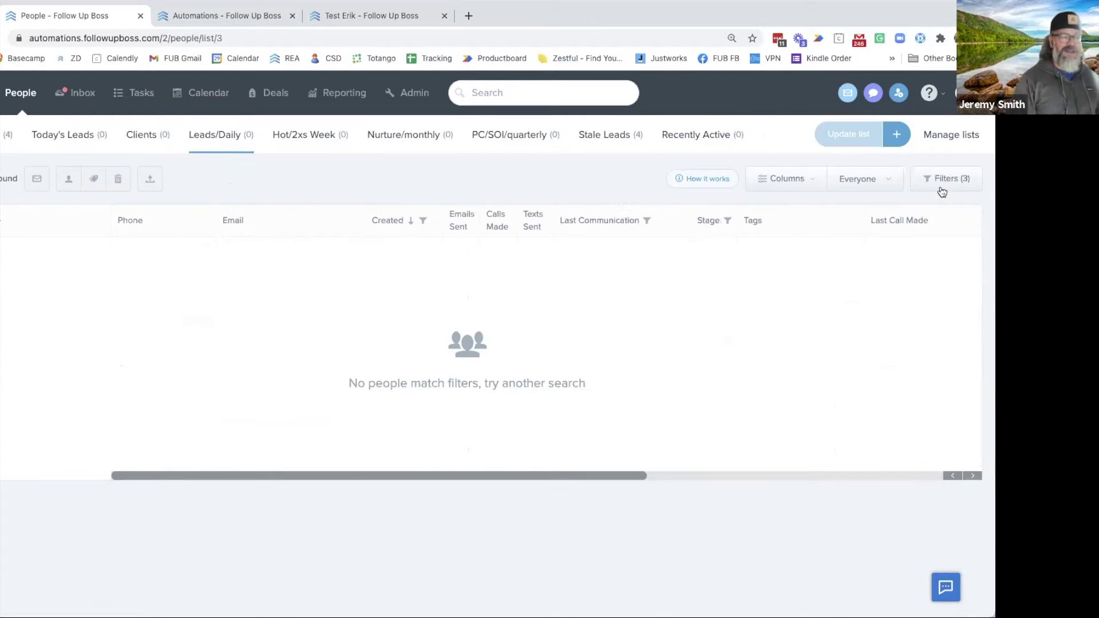
{"action": "left_click", "coordinate": [942, 181]}
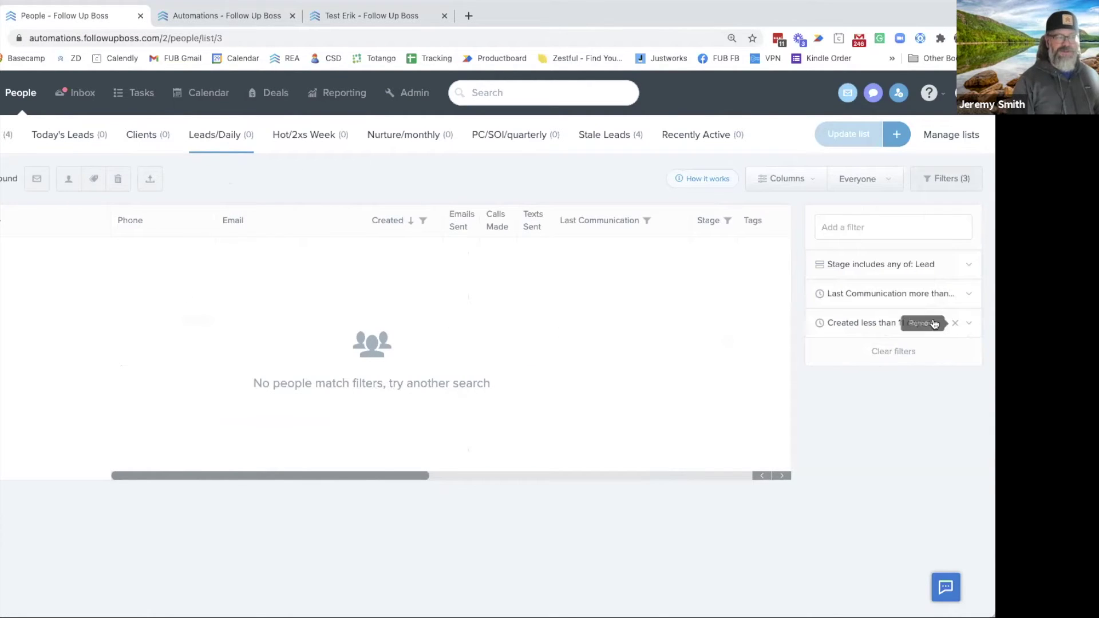
{"action": "left_click", "coordinate": [815, 288]}
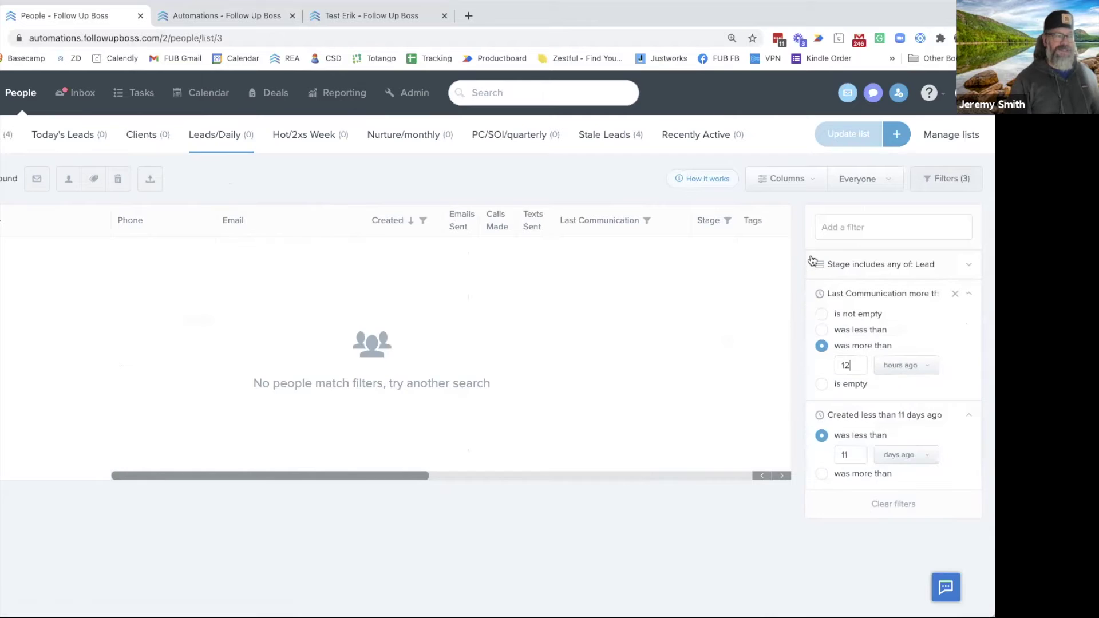
{"action": "left_click", "coordinate": [813, 261]}
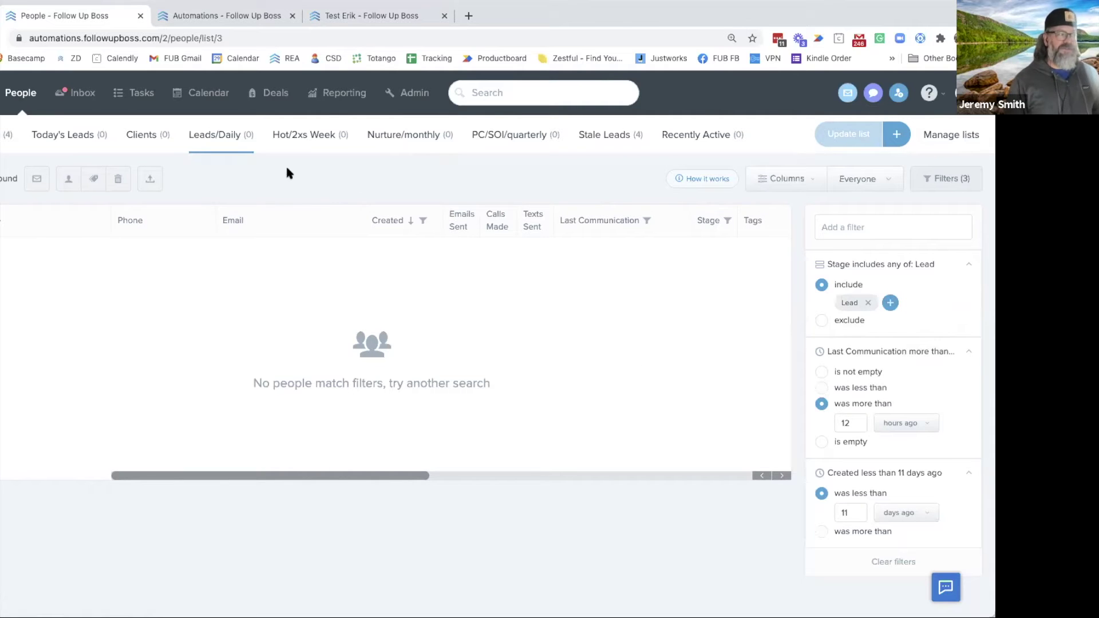
View the Hot/2xs Week and Nurture/monthly lists, then the Admin Automations list
{"action": "left_click", "coordinate": [277, 148]}
{"action": "left_click", "coordinate": [401, 141]}
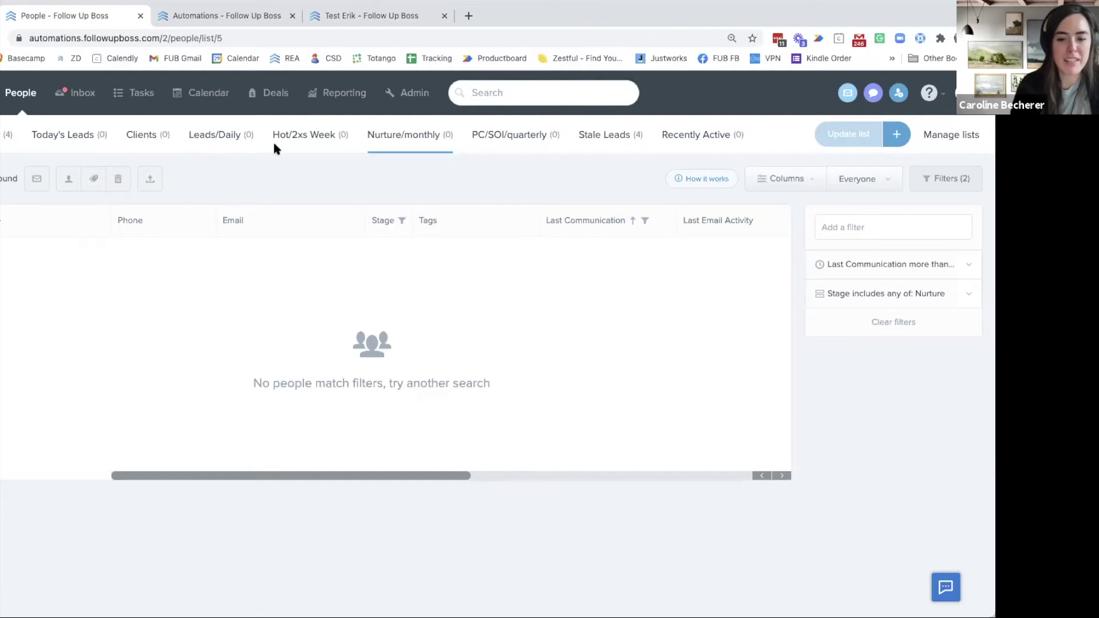
{"action": "left_click", "coordinate": [409, 95]}
{"action": "left_click", "coordinate": [216, 135]}
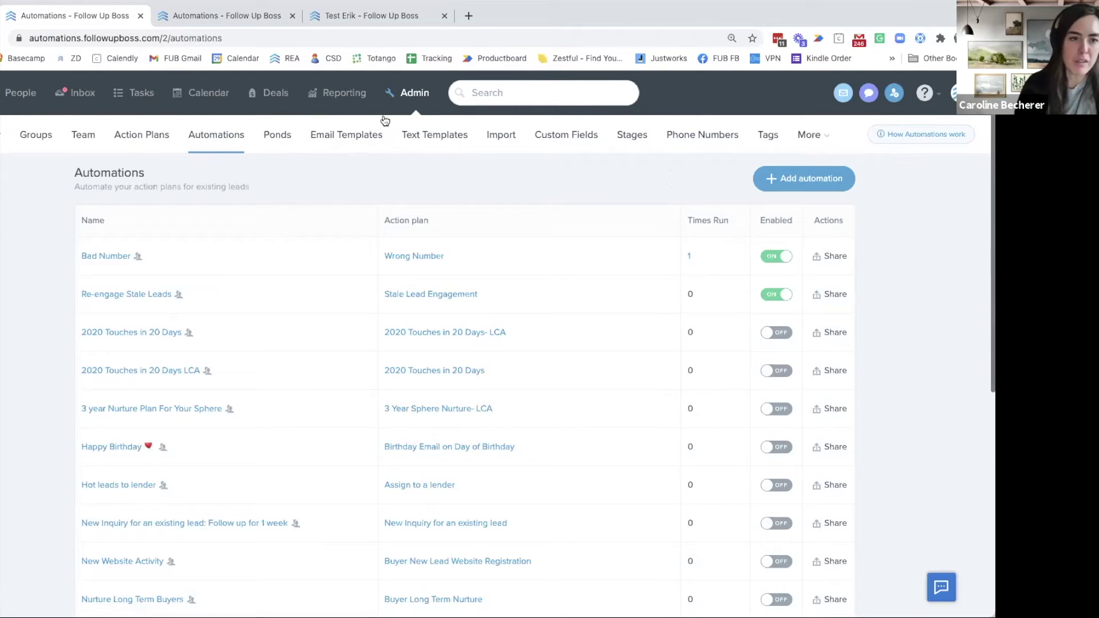
In the demo account, open Admin lead flow's advanced rules for Zillow • Buyers
{"action": "left_click", "coordinate": [347, 16]}
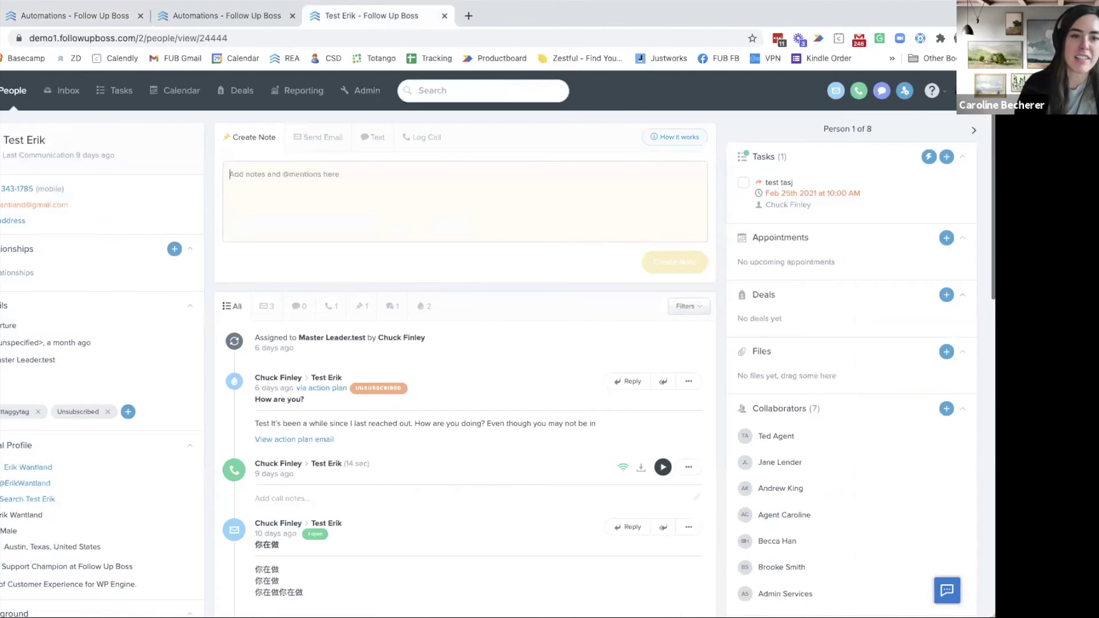
{"action": "left_click", "coordinate": [367, 92]}
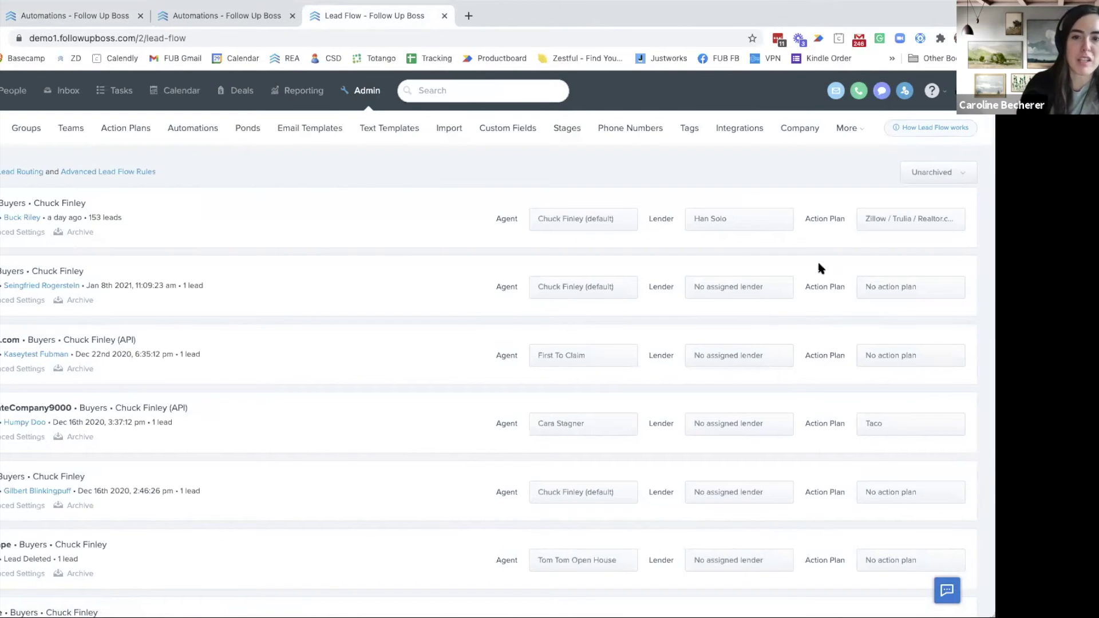
{"action": "left_click", "coordinate": [7, 233]}
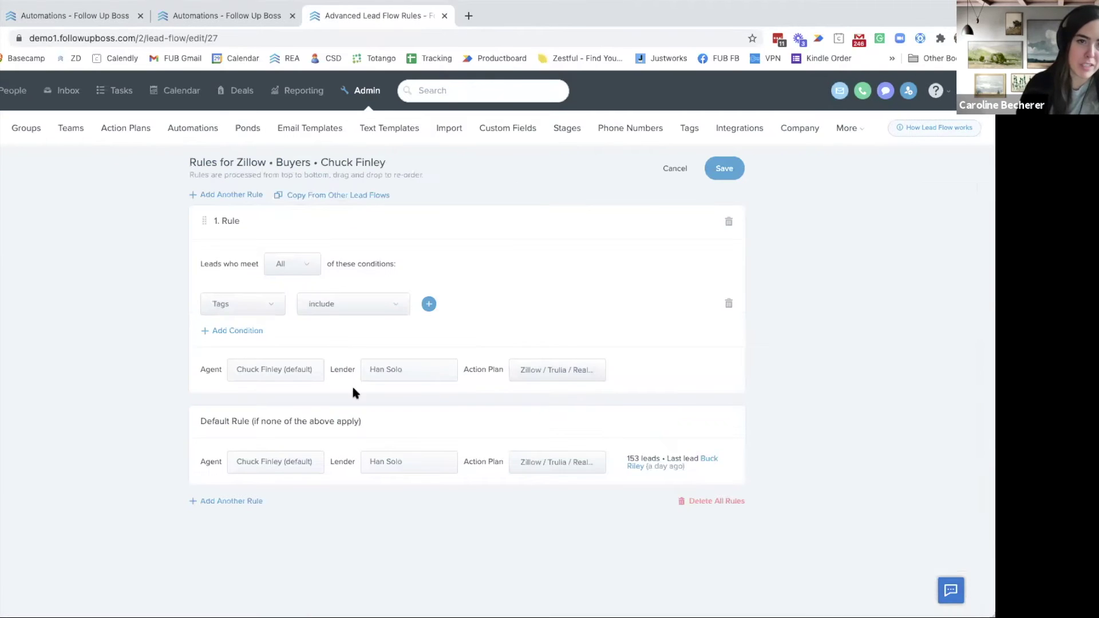
Add the Qualified tag to the Zillow rule's include condition and return to Lead Flow
{"action": "left_click", "coordinate": [430, 305]}
{"action": "type", "text": "y"}
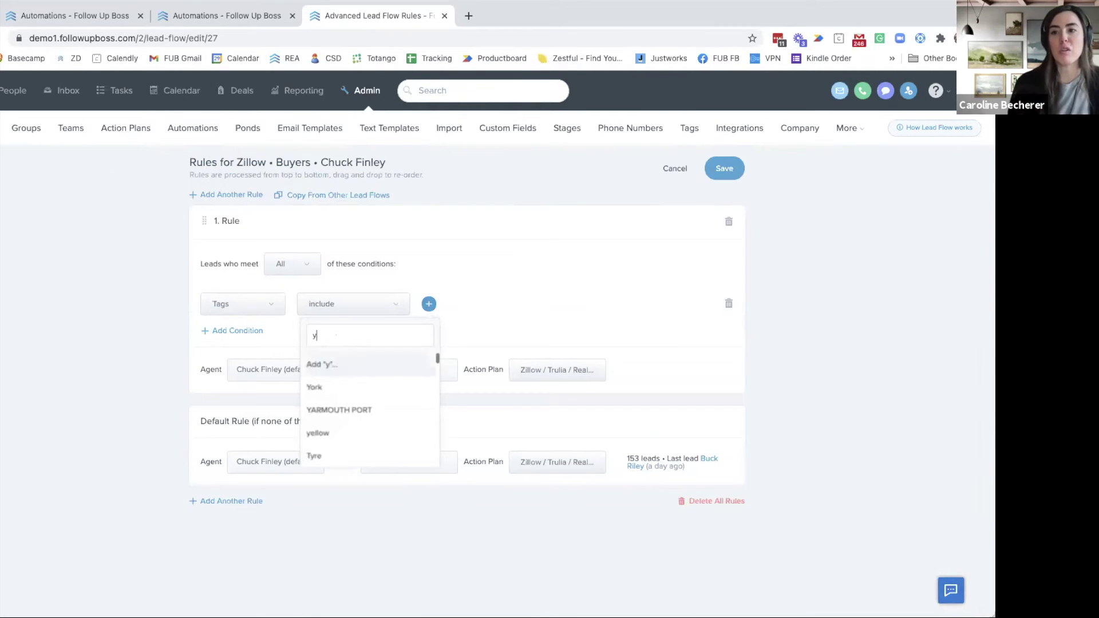
{"action": "type", "text": "el"}
{"action": "key", "text": "BackSpace"}
{"action": "key", "text": "BackSpace"}
{"action": "key", "text": "BackSpace"}
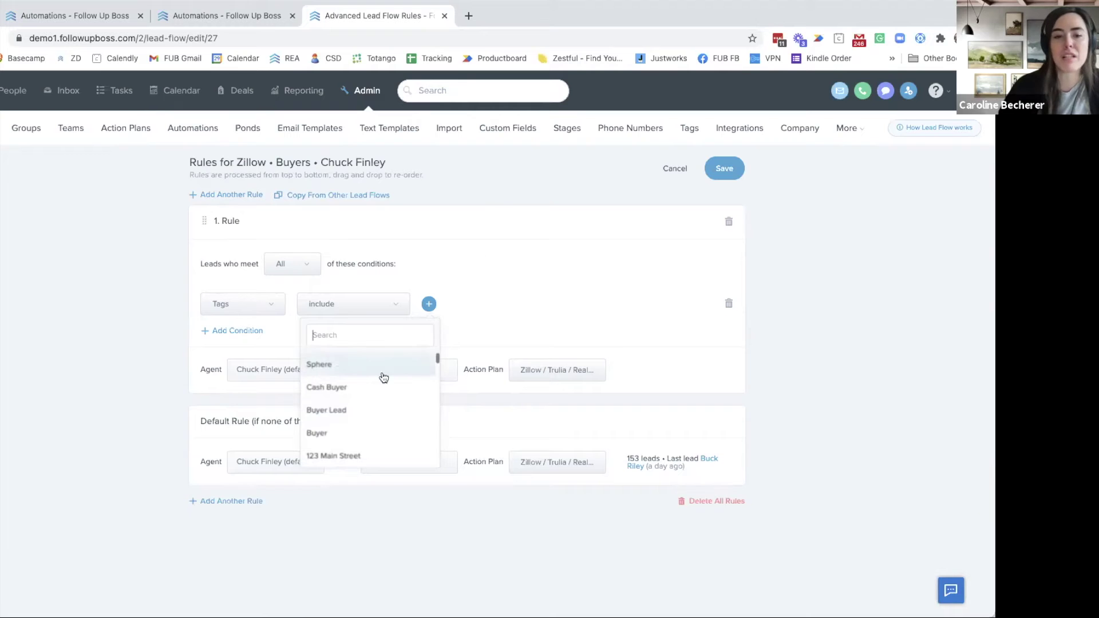
{"action": "scroll", "coordinate": [377, 418], "scroll_direction": "down", "scroll_amount": 3}
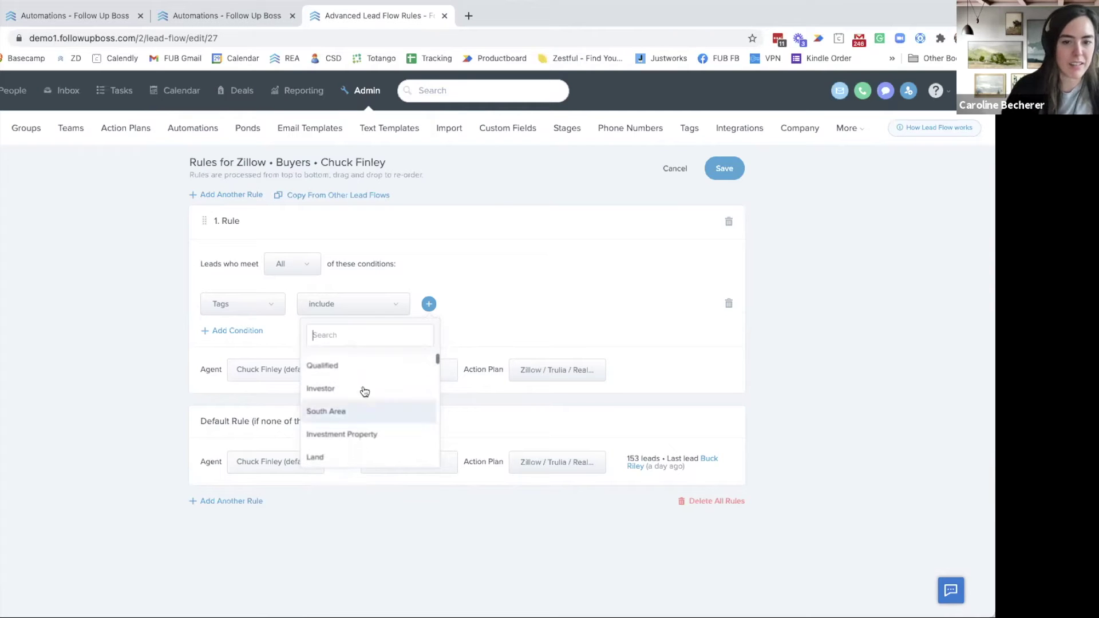
{"action": "left_click", "coordinate": [353, 366]}
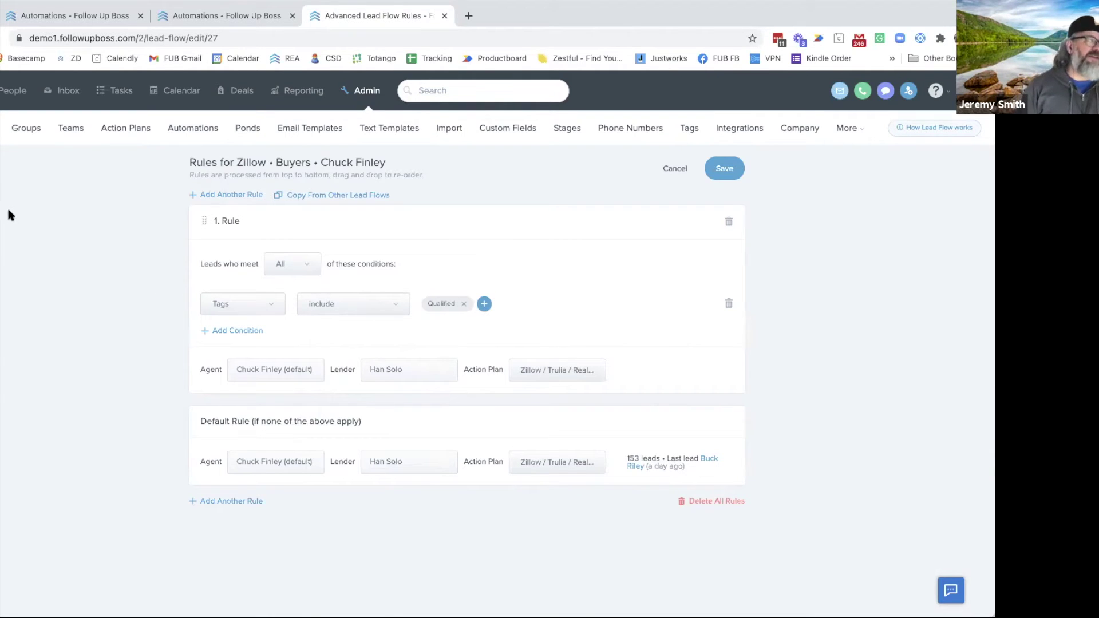
{"action": "left_click", "coordinate": [1, 128]}
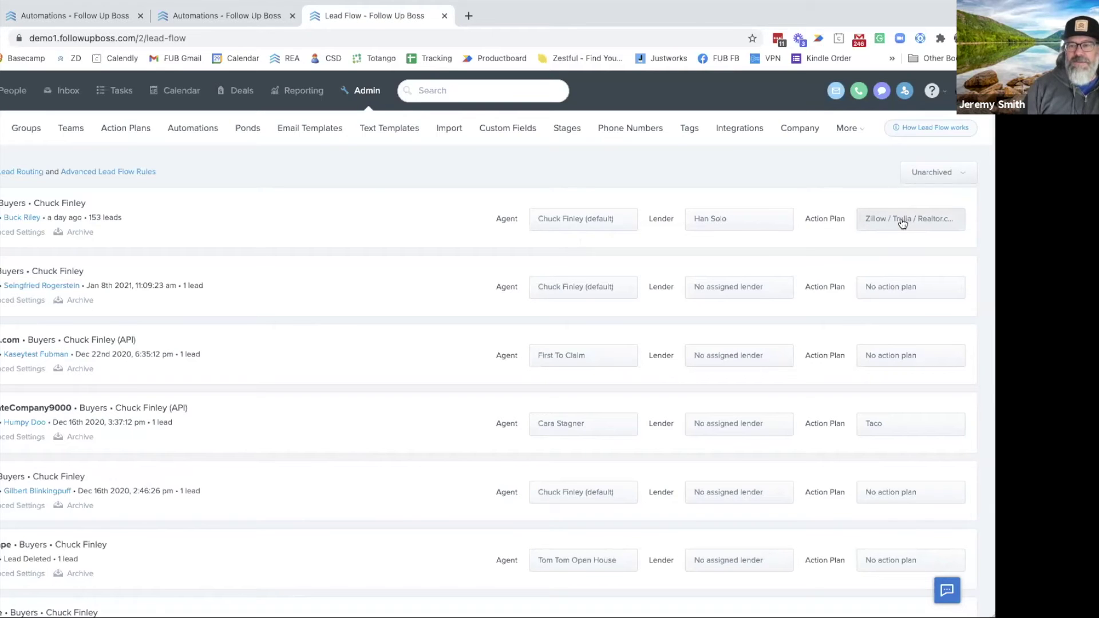
Close the Zillow source's action plan picker without choosing a plan, then reopen its advanced rules
{"action": "left_click", "coordinate": [903, 223]}
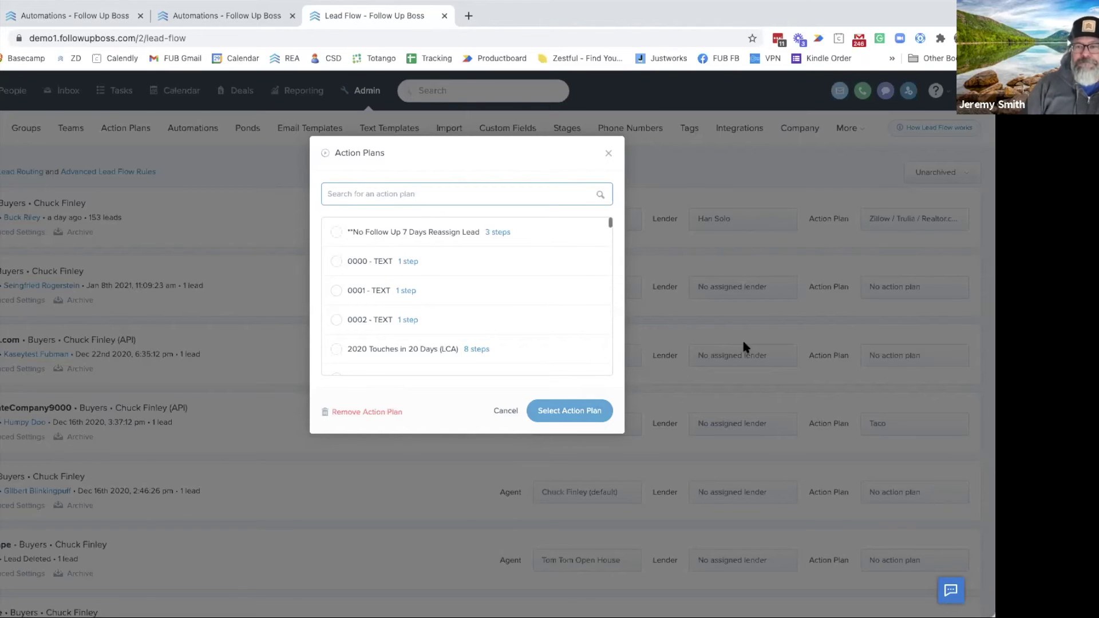
{"action": "left_click", "coordinate": [606, 155]}
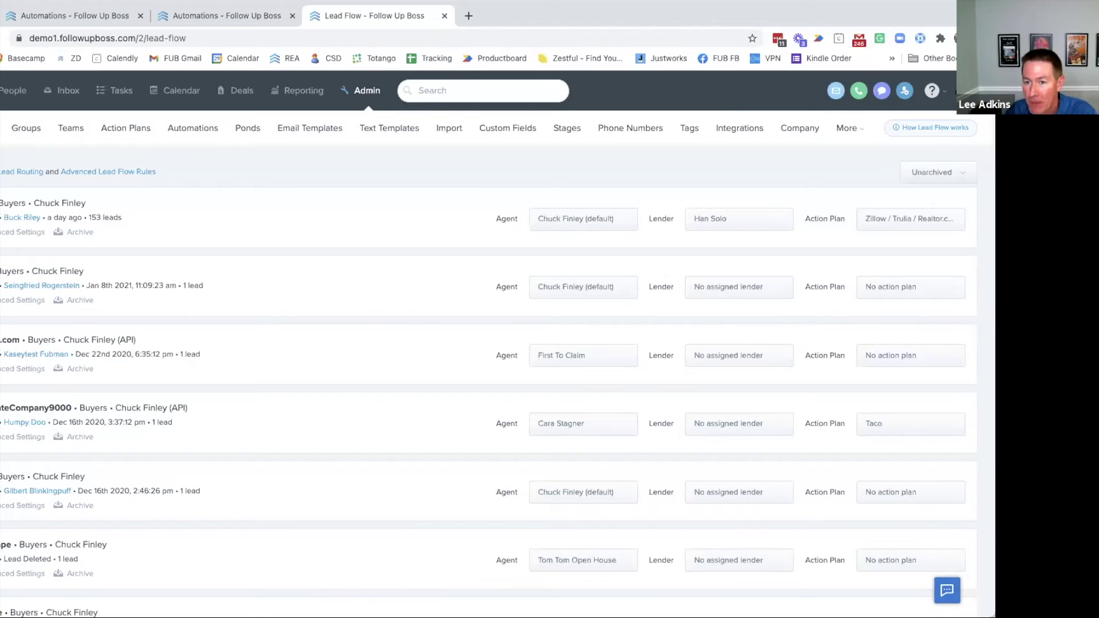
{"action": "left_click", "coordinate": [12, 232]}
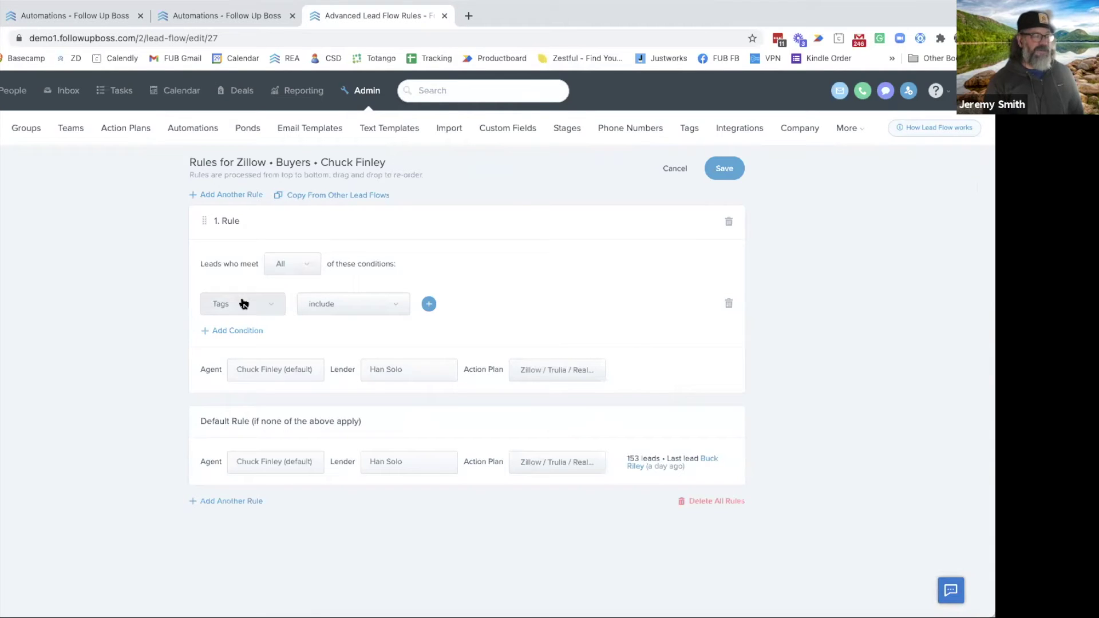
{"action": "left_click", "coordinate": [429, 304]}
{"action": "scroll", "coordinate": [382, 404], "scroll_direction": "down", "scroll_amount": 3}
{"action": "scroll", "coordinate": [379, 402], "scroll_direction": "down", "scroll_amount": 2}
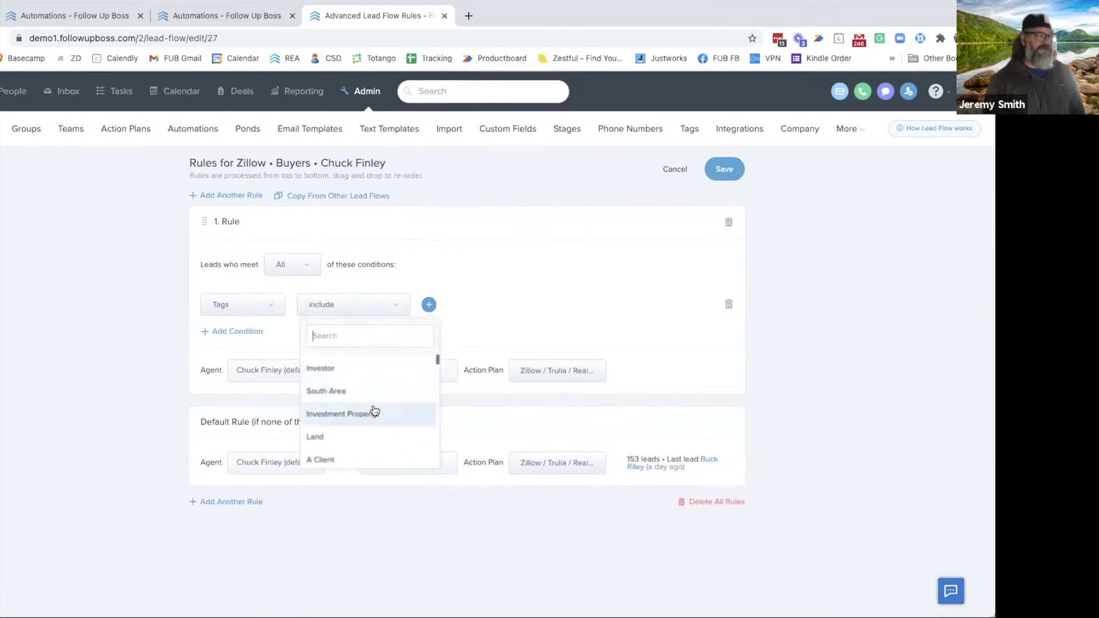
{"action": "scroll", "coordinate": [362, 381], "scroll_direction": "up", "scroll_amount": 1}
{"action": "left_click", "coordinate": [345, 372]}
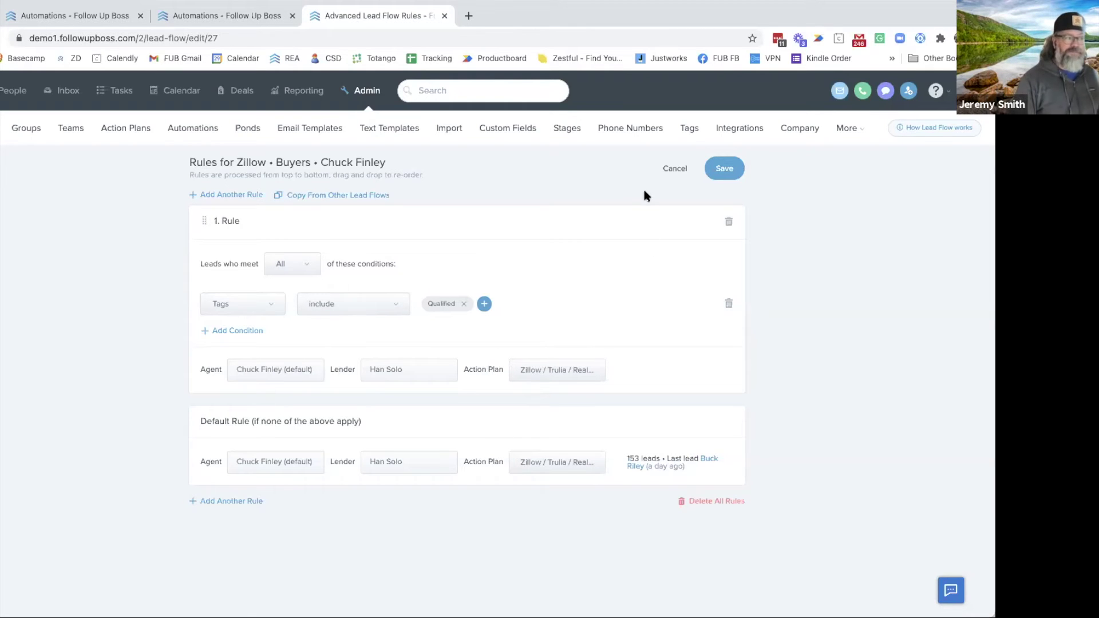
{"action": "left_click", "coordinate": [672, 171]}
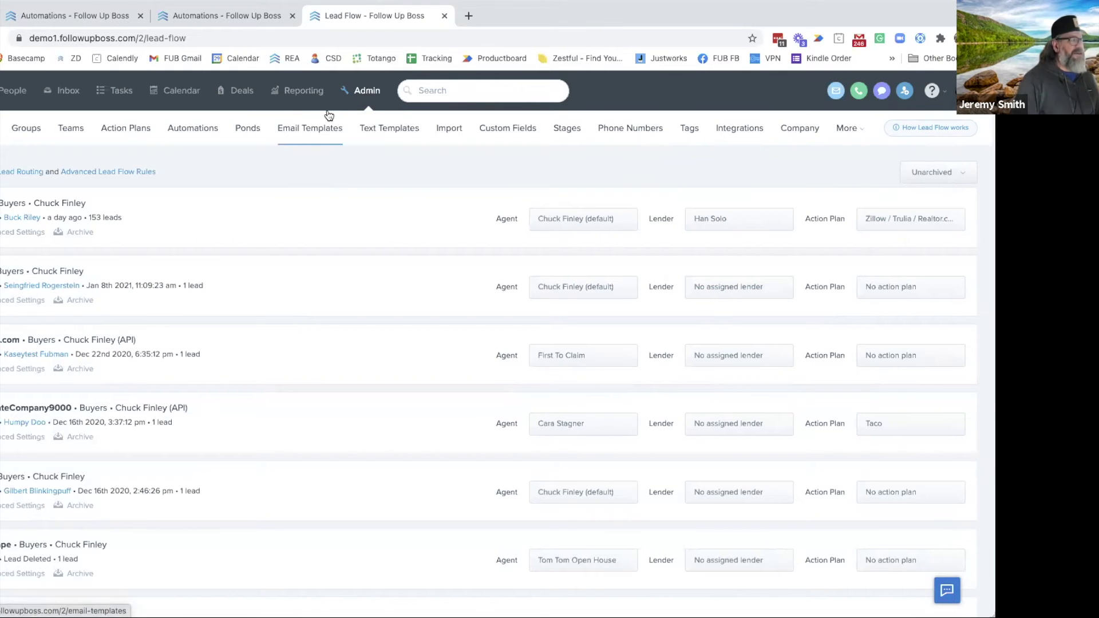
Inspect the Stale Lead Engagement plan's creator, then go to the Admin Action Plans list
{"action": "left_click", "coordinate": [84, 21]}
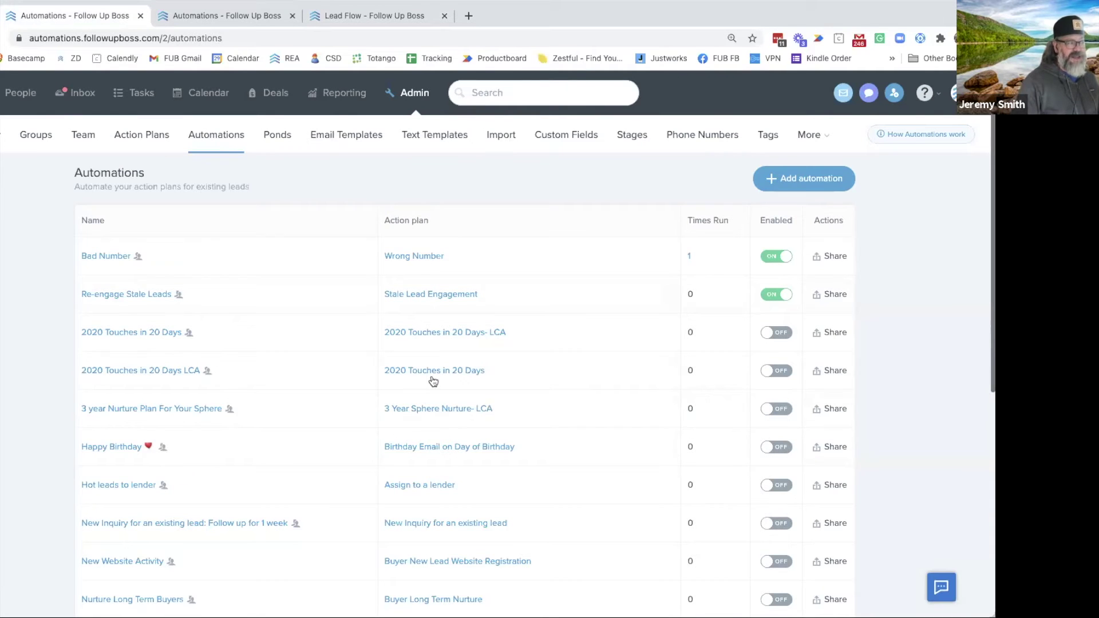
{"action": "left_click", "coordinate": [430, 294]}
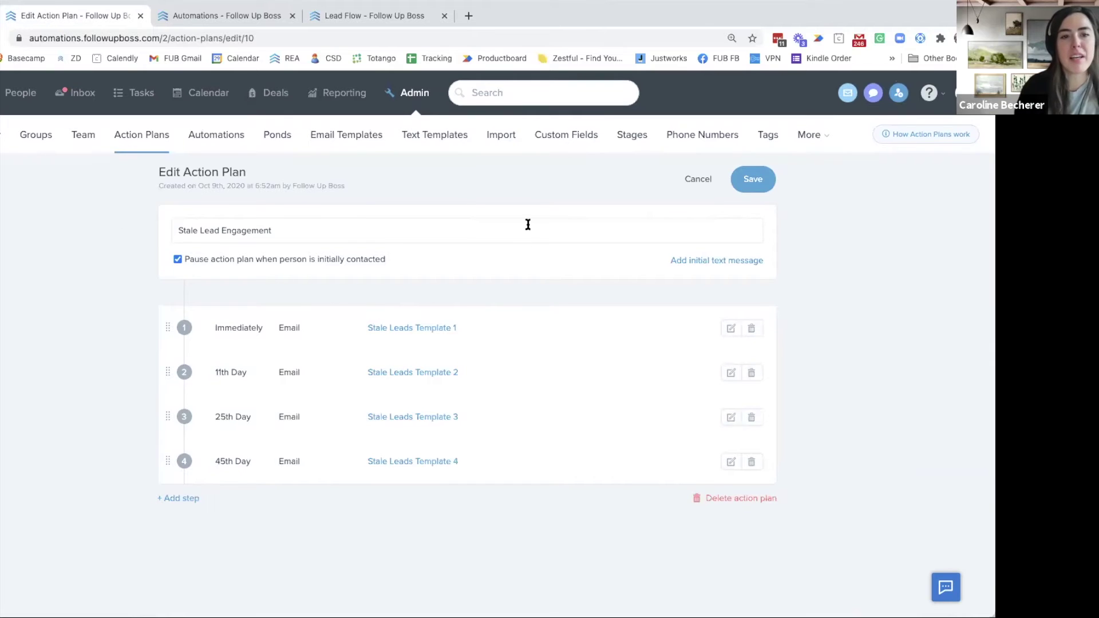
{"action": "left_click_drag", "start_coordinate": [346, 187], "coordinate": [290, 187]}
{"action": "left_click", "coordinate": [358, 178]}
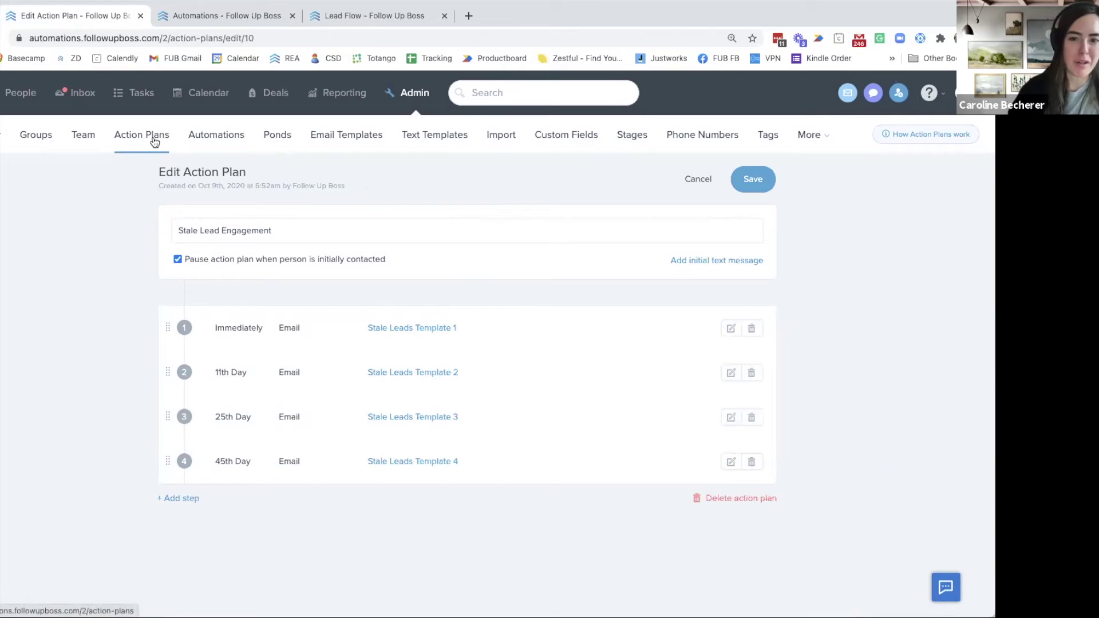
{"action": "left_click", "coordinate": [209, 139]}
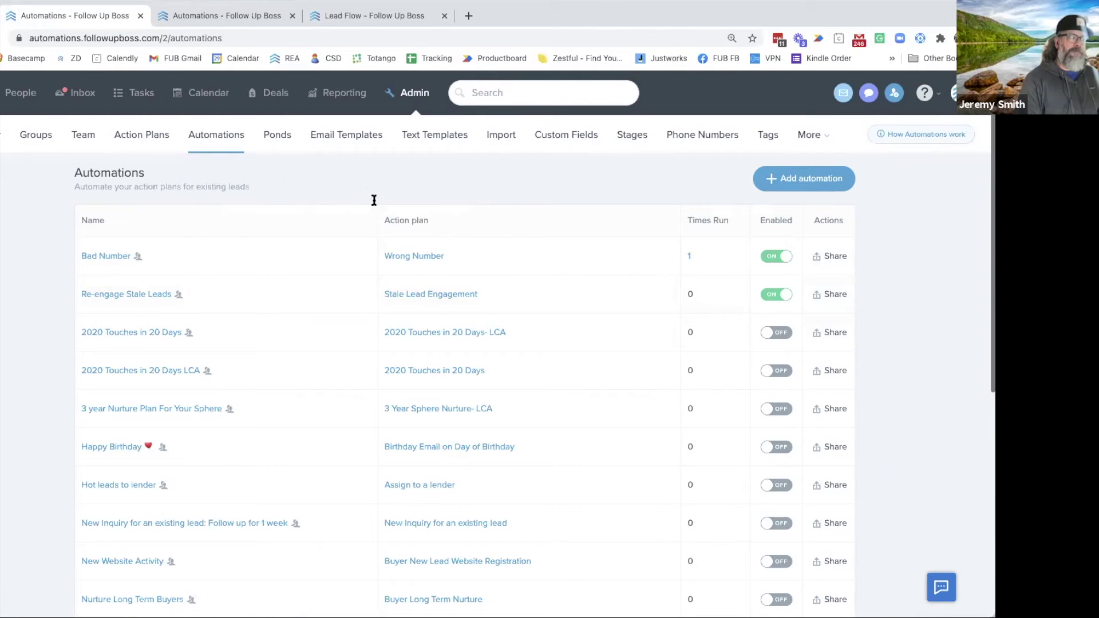
{"action": "left_click", "coordinate": [138, 137]}
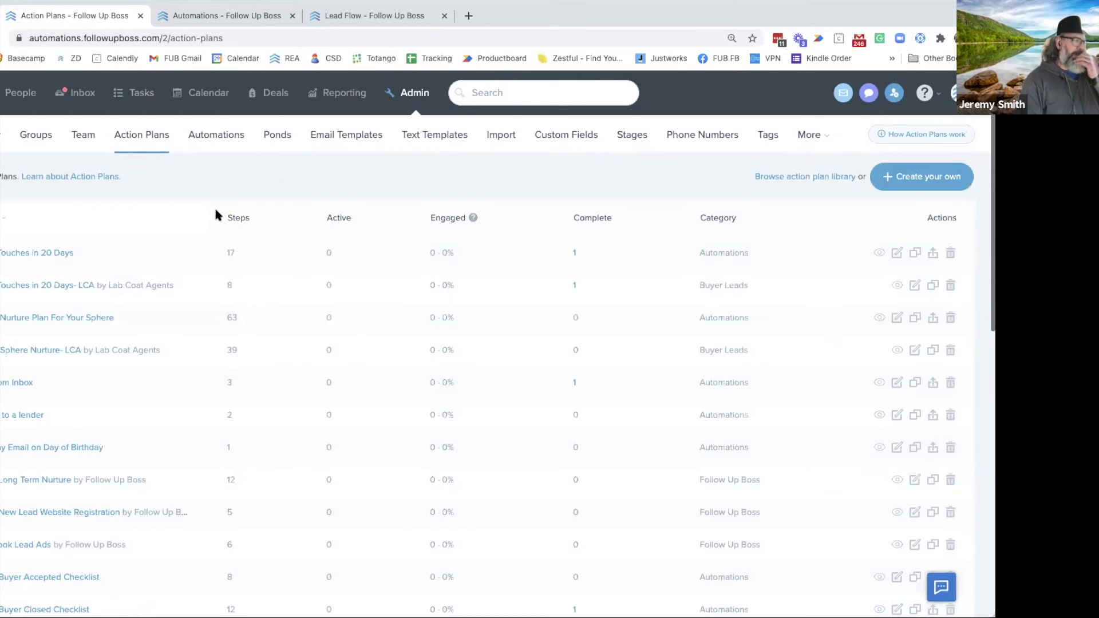
Open the shared Action Plan Library to see plan counts per category, e.g. Buyer Leads 460
{"action": "left_click", "coordinate": [810, 179]}
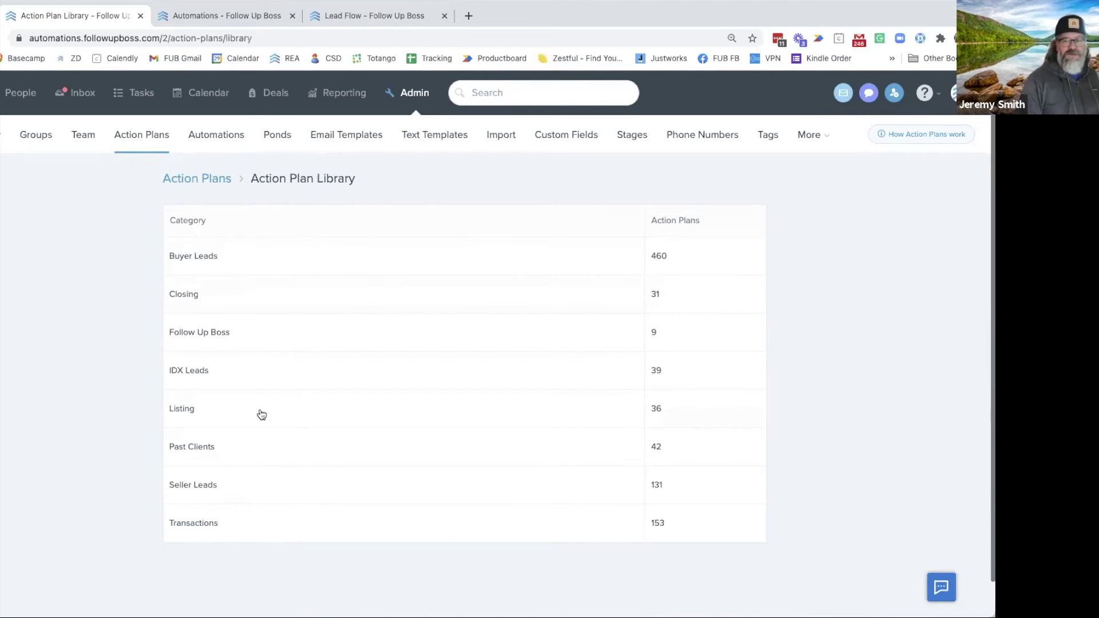
Open the Buyer Leads category and look through its action plans
{"action": "left_click", "coordinate": [248, 259]}
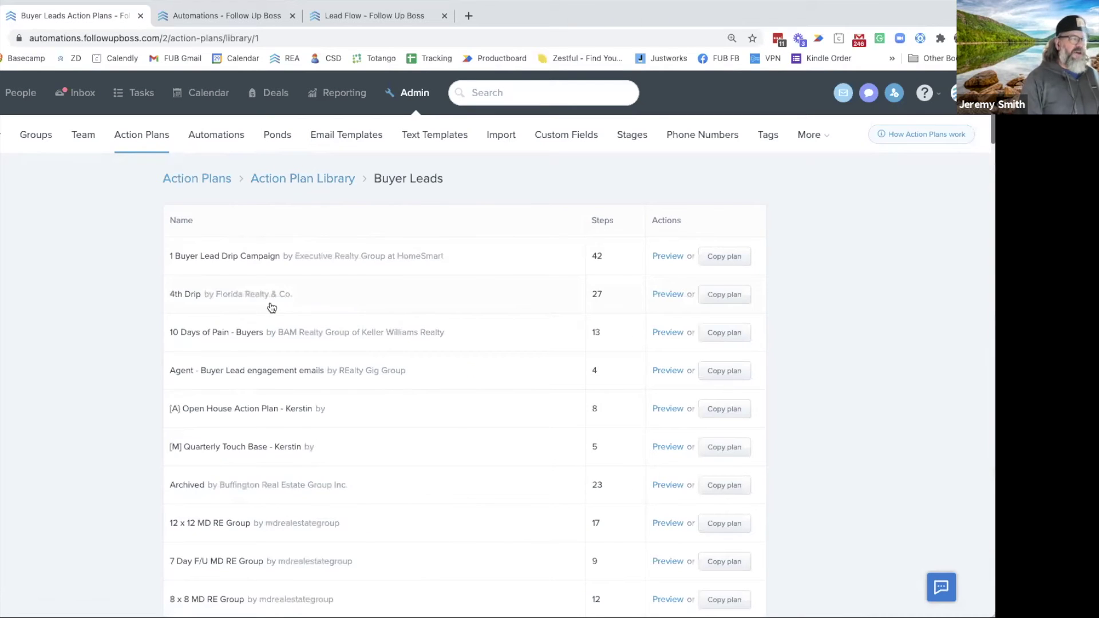
{"action": "scroll", "coordinate": [393, 274], "scroll_direction": "down", "scroll_amount": 6}
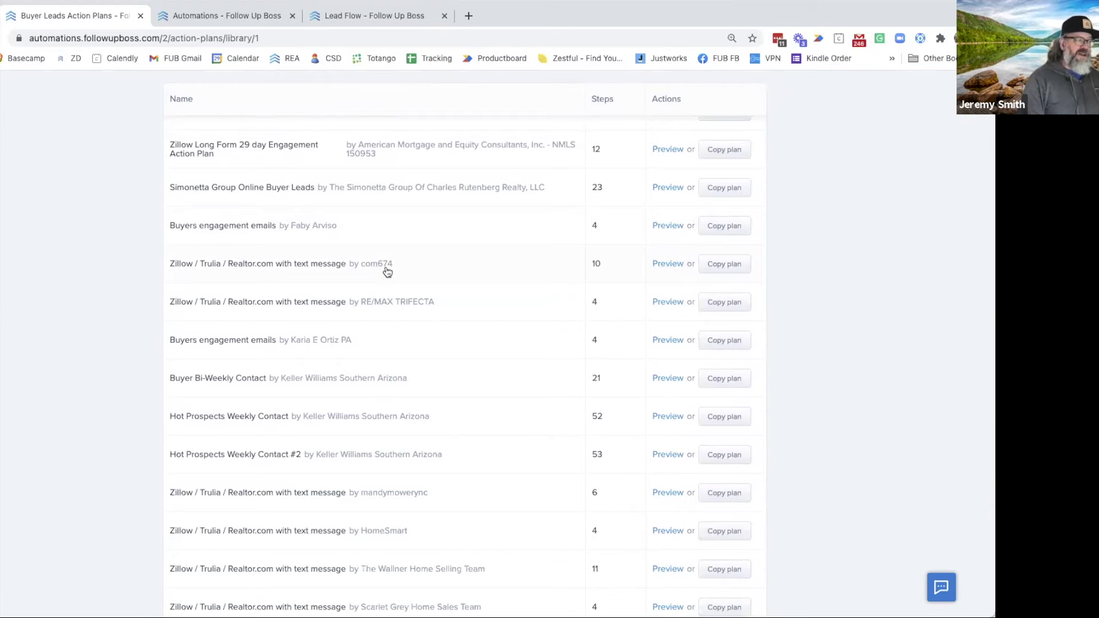
{"action": "scroll", "coordinate": [387, 271], "scroll_direction": "up", "scroll_amount": 2}
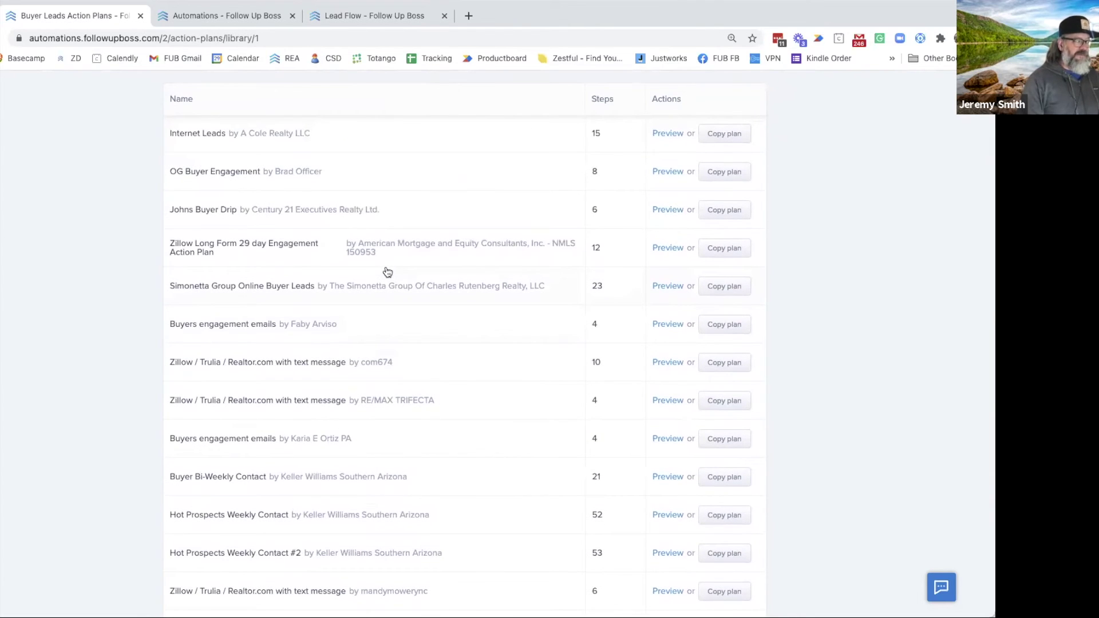
{"action": "scroll", "coordinate": [383, 271], "scroll_direction": "up", "scroll_amount": 4}
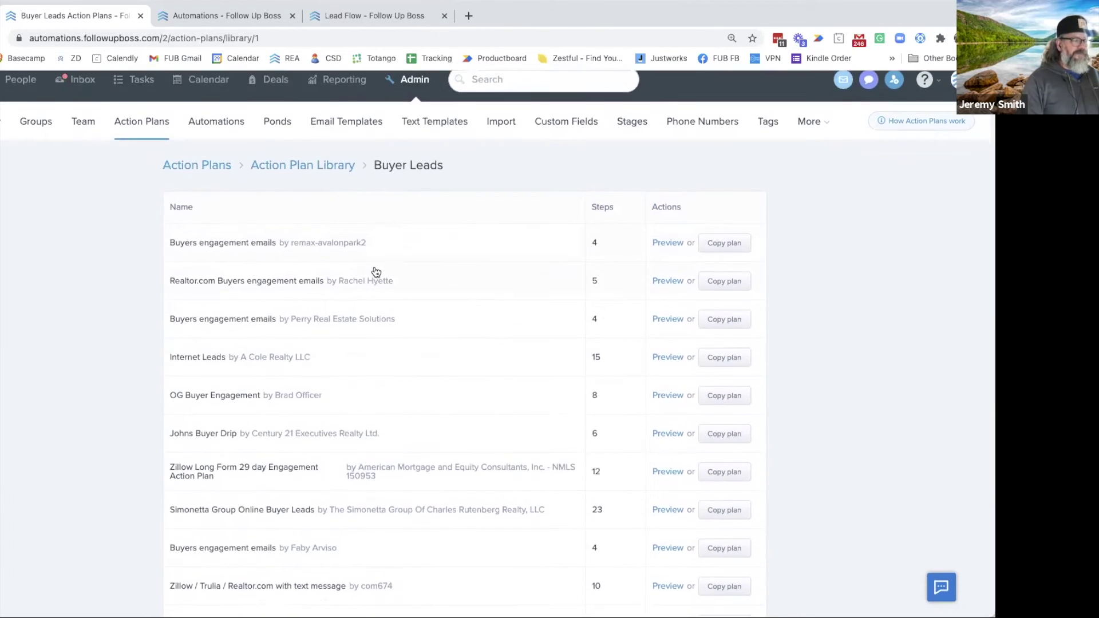
{"action": "scroll", "coordinate": [376, 271], "scroll_direction": "down", "scroll_amount": 15}
{"action": "scroll", "coordinate": [376, 272], "scroll_direction": "down", "scroll_amount": 5}
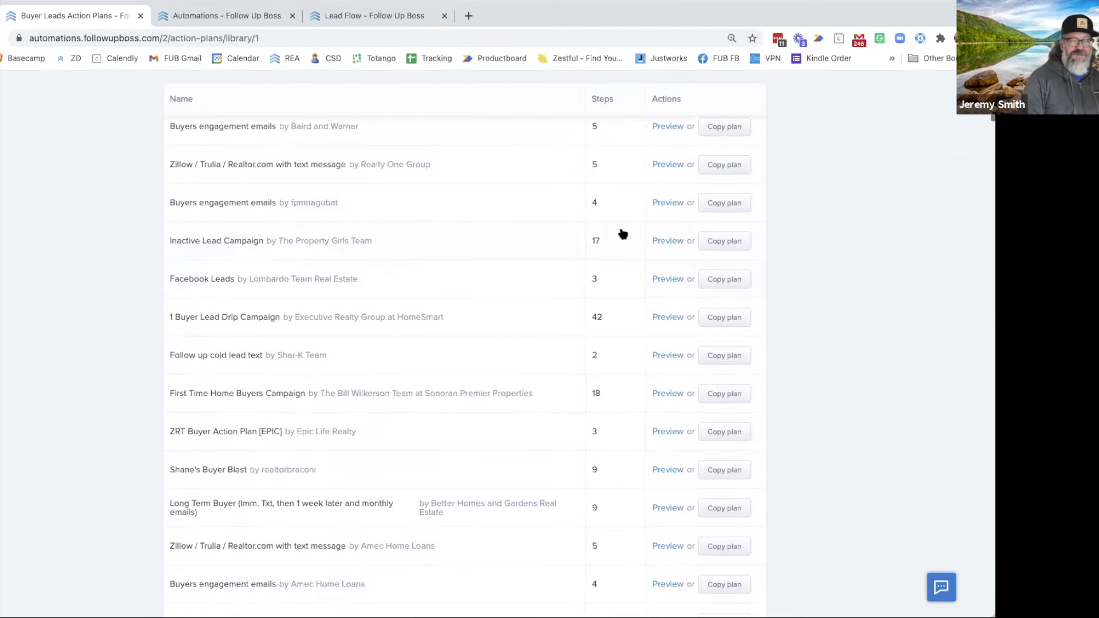
Preview the Inactive Lead Campaign plan, then go back to the account's Action Plans list
{"action": "left_click", "coordinate": [661, 241]}
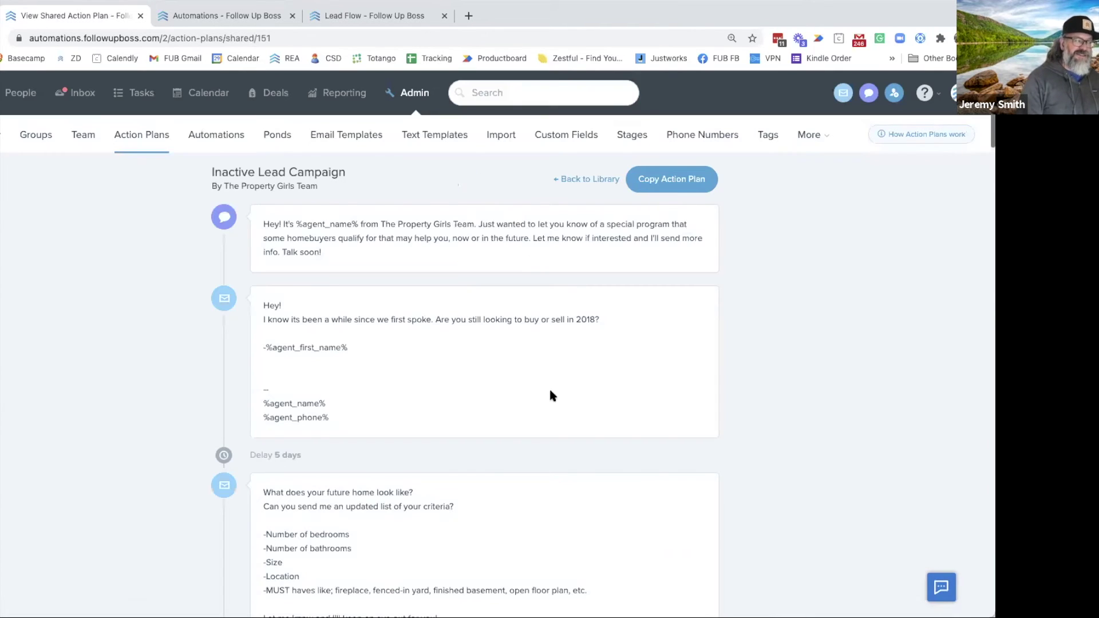
{"action": "scroll", "coordinate": [353, 365], "scroll_direction": "down", "scroll_amount": 10}
{"action": "scroll", "coordinate": [214, 303], "scroll_direction": "up", "scroll_amount": 6}
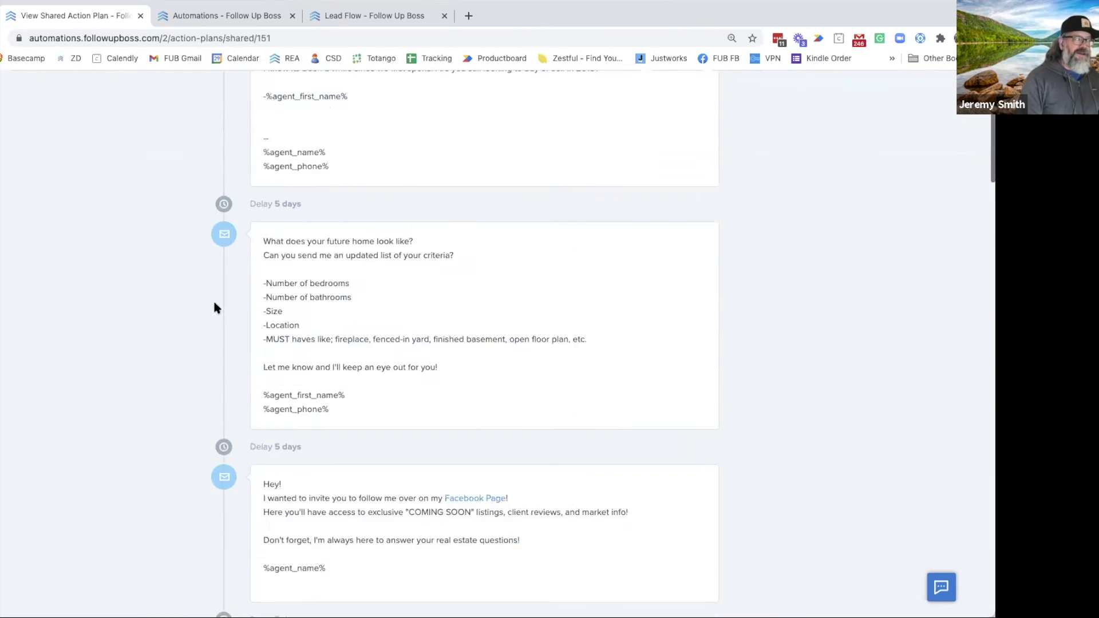
{"action": "scroll", "coordinate": [200, 307], "scroll_direction": "up", "scroll_amount": 10}
{"action": "left_click", "coordinate": [141, 137]}
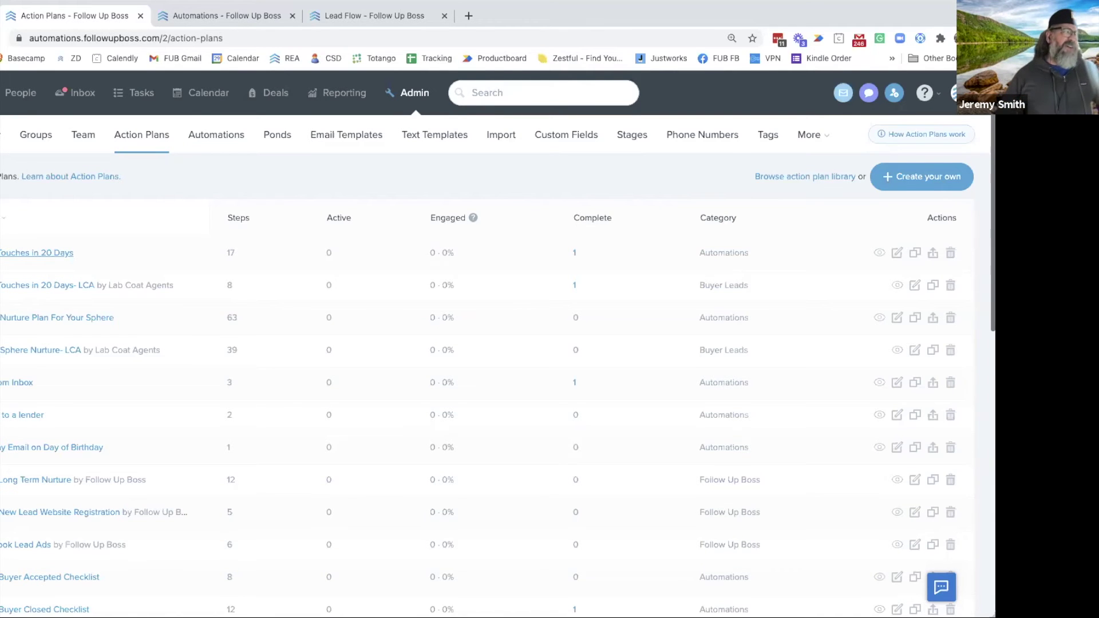
{"action": "scroll", "coordinate": [49, 306], "scroll_direction": "down", "scroll_amount": 2}
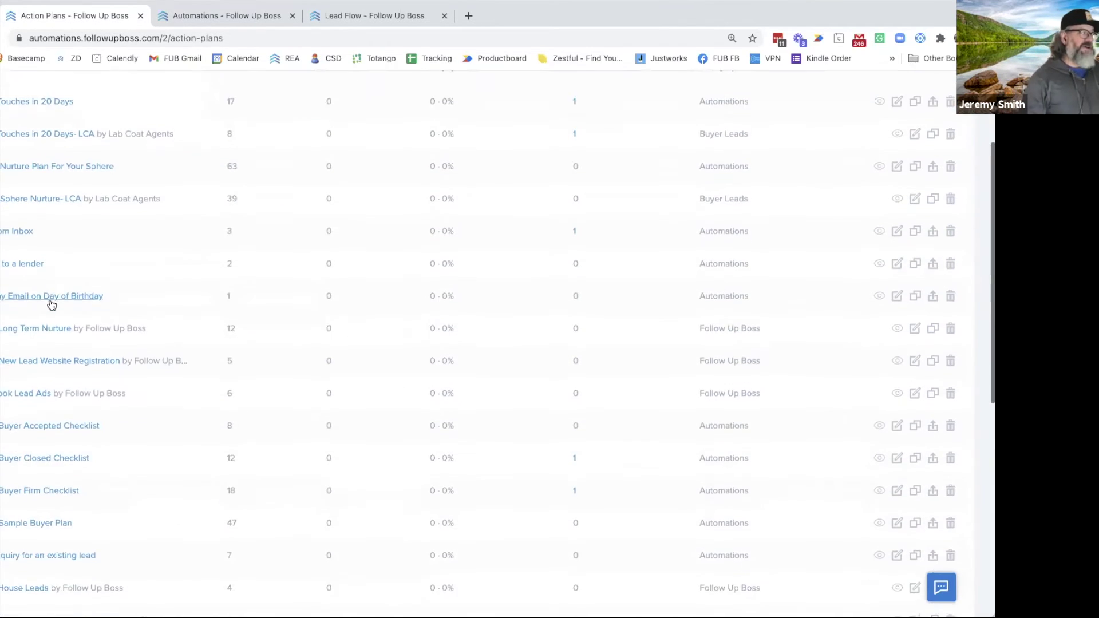
{"action": "scroll", "coordinate": [47, 293], "scroll_direction": "up", "scroll_amount": 1}
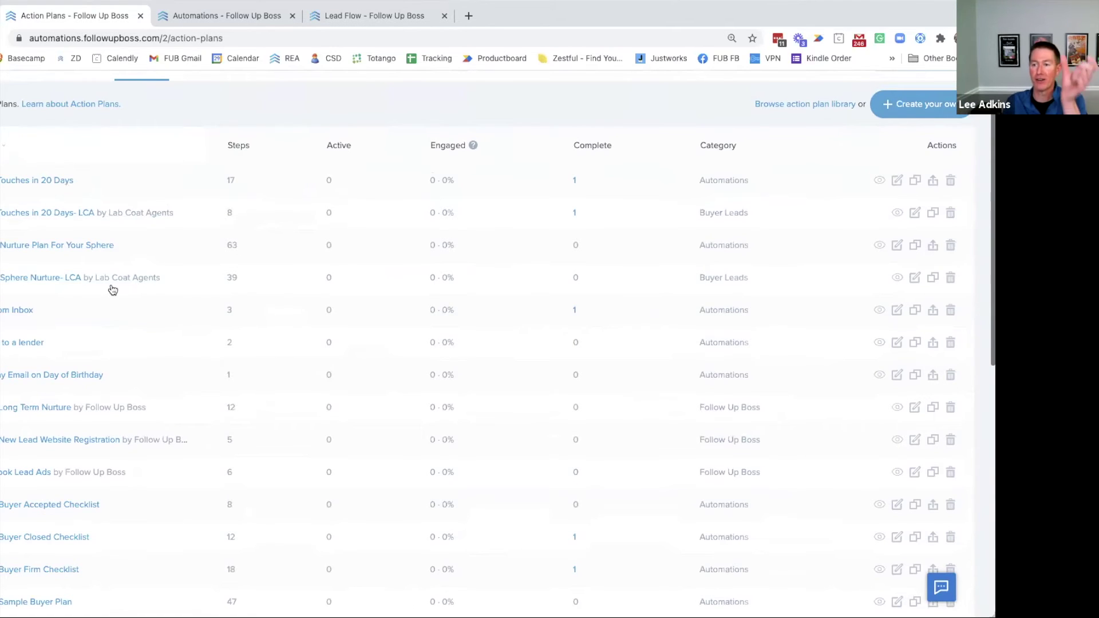
Look over the Action Plans list, then open the avatar's account menu
{"action": "scroll", "coordinate": [111, 286], "scroll_direction": "down", "scroll_amount": 3}
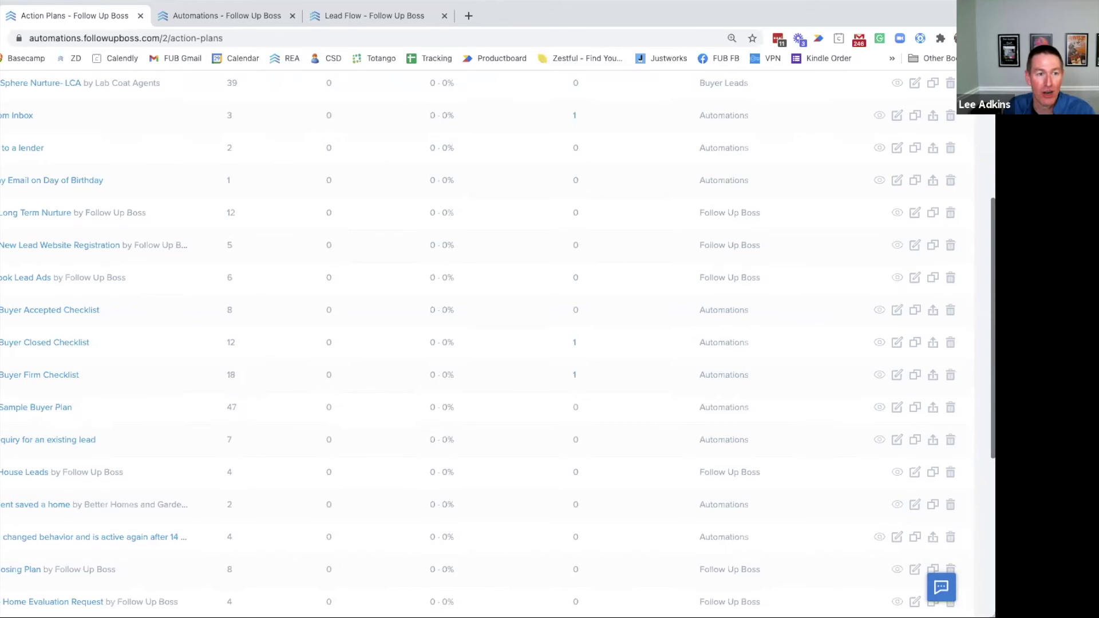
{"action": "scroll", "coordinate": [616, 146], "scroll_direction": "up", "scroll_amount": 5}
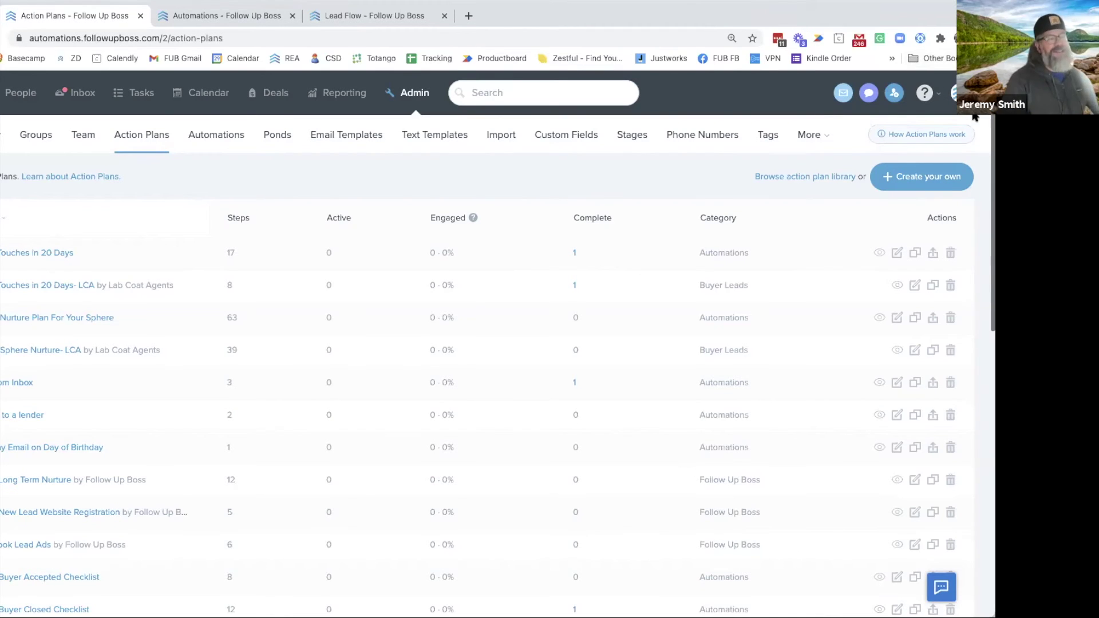
{"action": "left_click", "coordinate": [953, 92]}
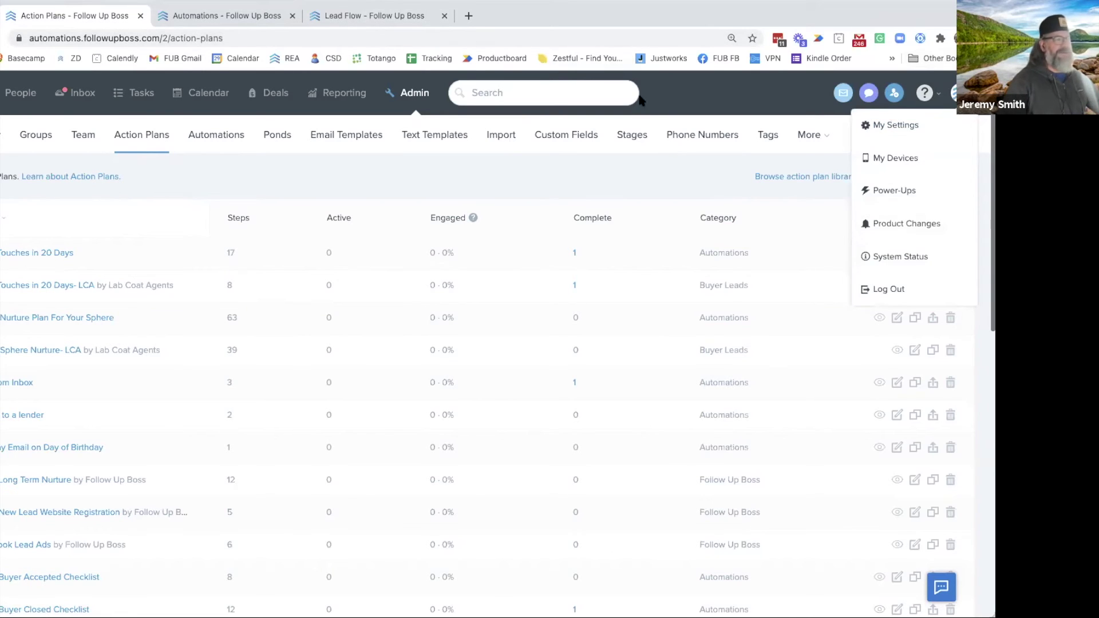
Go to Power-Ups from the account menu and look over its optional features
{"action": "left_click", "coordinate": [908, 190]}
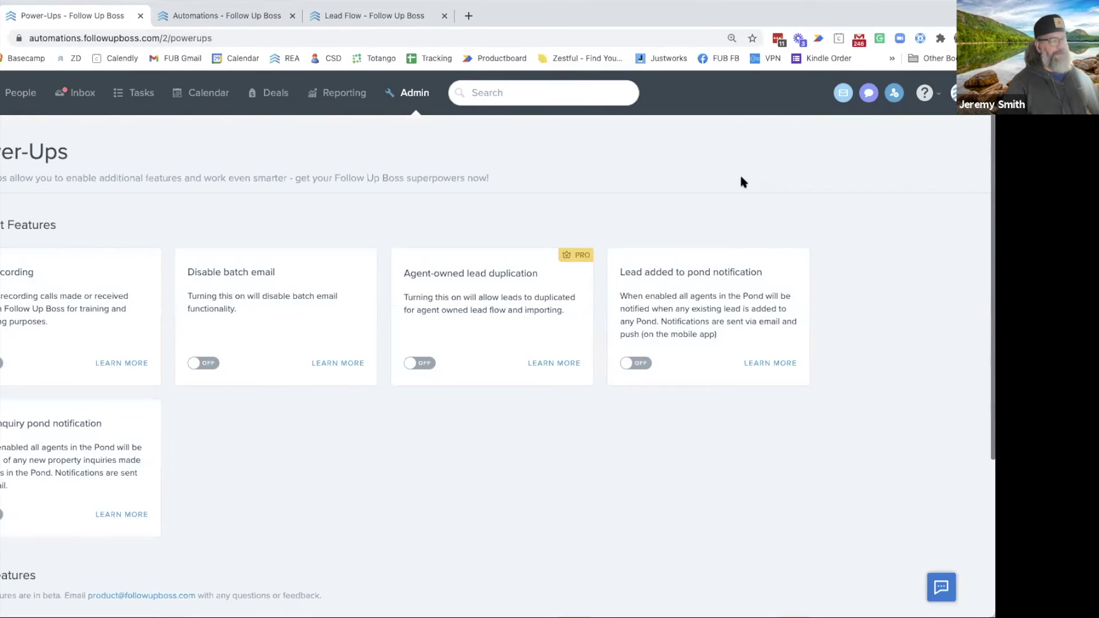
{"action": "left_click", "coordinate": [953, 93]}
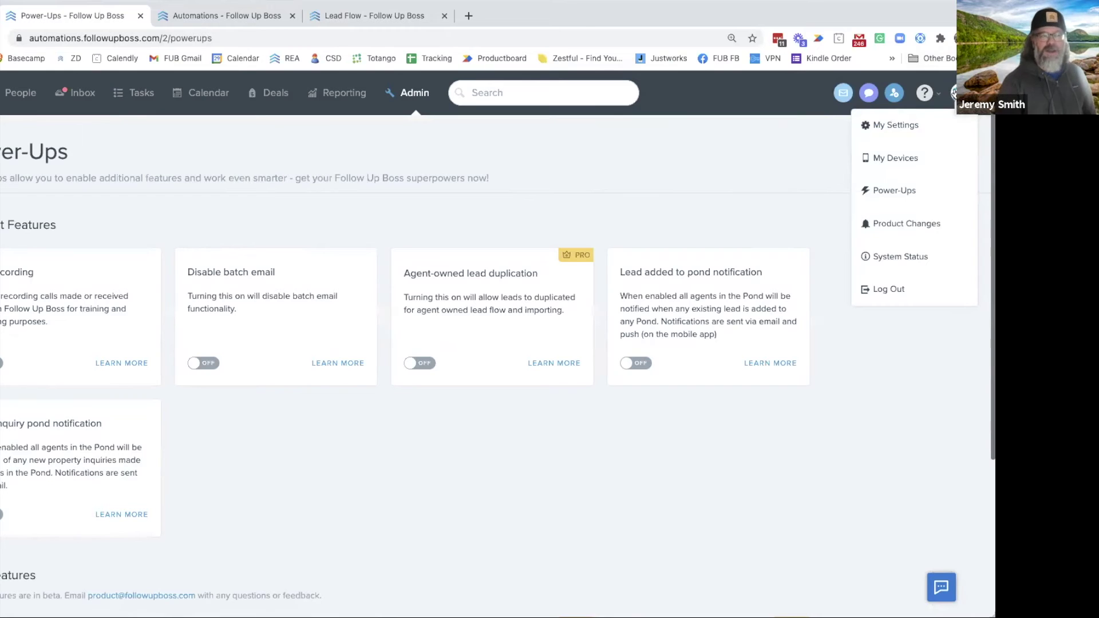
{"action": "left_click", "coordinate": [557, 166]}
{"action": "scroll", "coordinate": [556, 170], "scroll_direction": "down", "scroll_amount": 3}
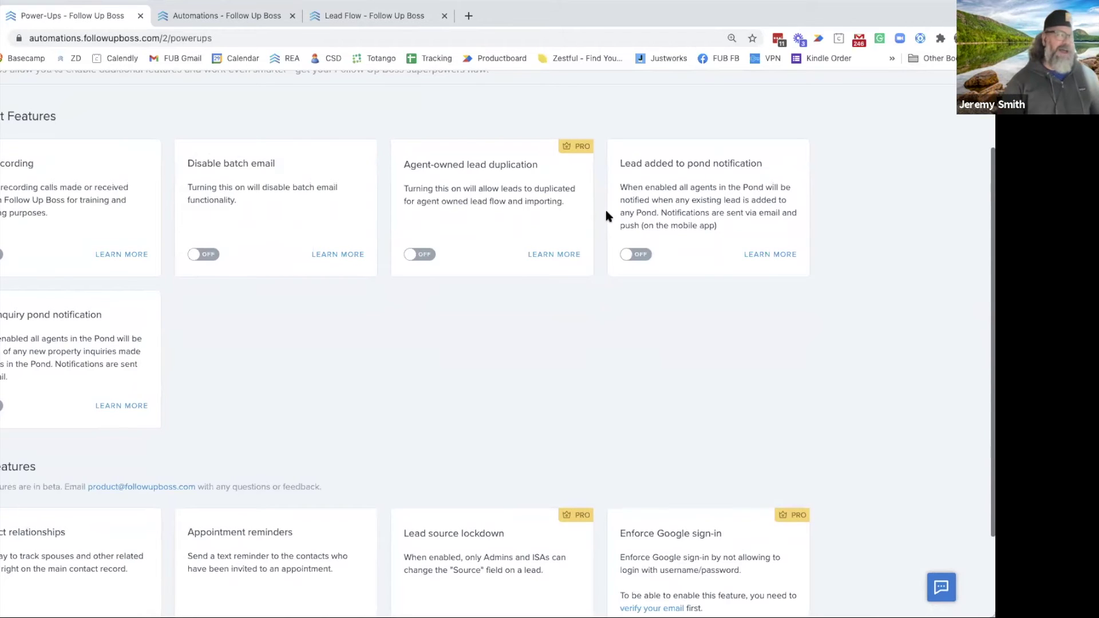
{"action": "scroll", "coordinate": [559, 294], "scroll_direction": "up", "scroll_amount": 2}
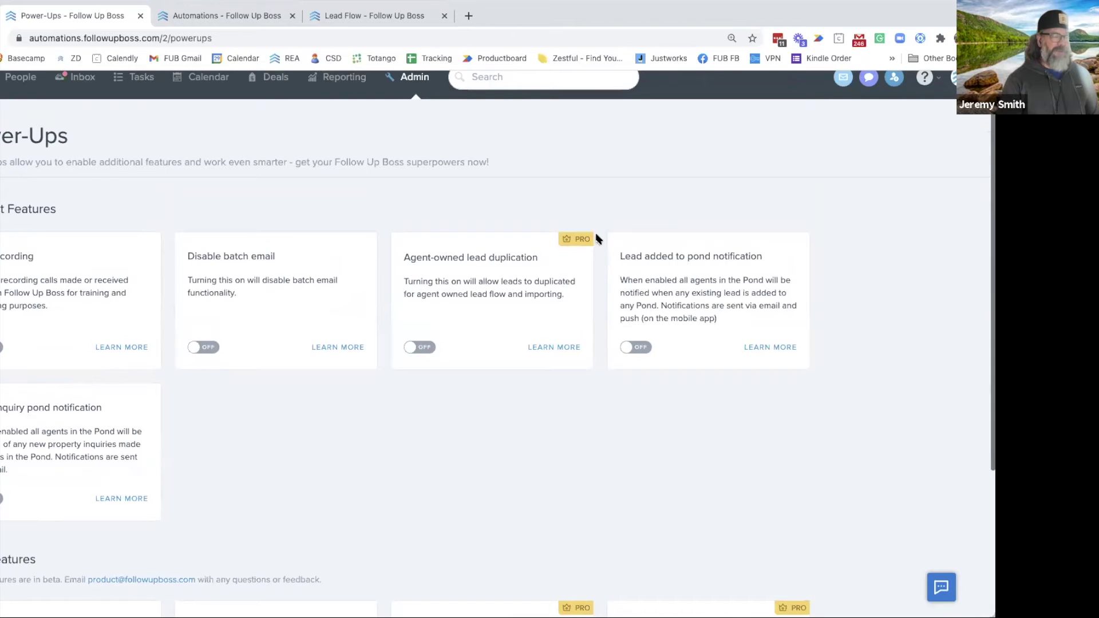
{"action": "scroll", "coordinate": [597, 239], "scroll_direction": "up", "scroll_amount": 1}
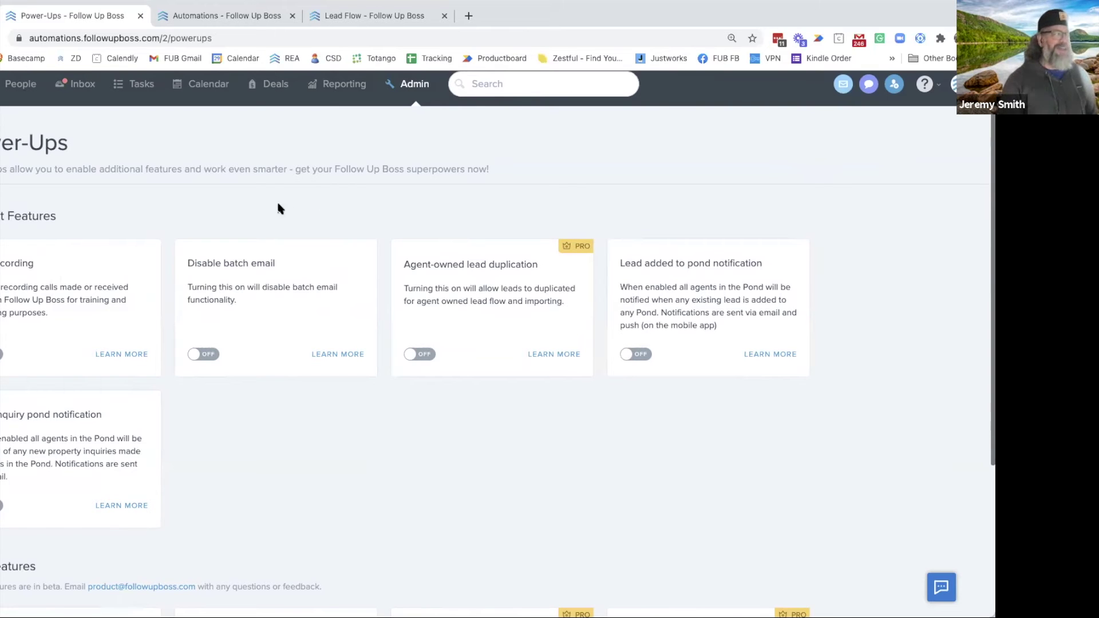
{"action": "scroll", "coordinate": [21, 342], "scroll_direction": "down", "scroll_amount": 2}
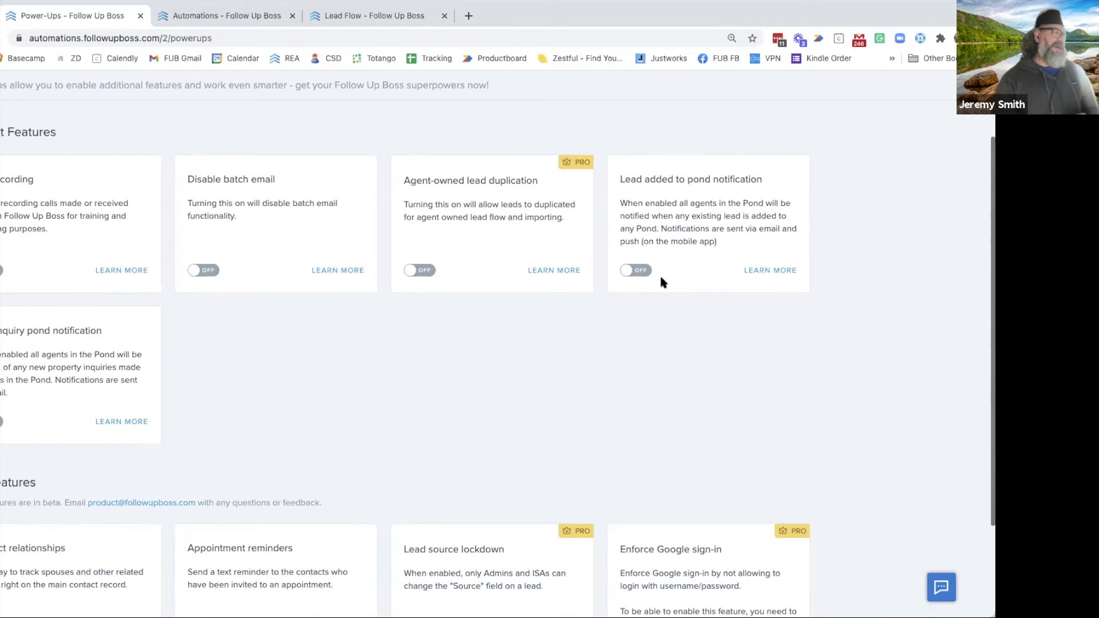
{"action": "scroll", "coordinate": [375, 426], "scroll_direction": "down", "scroll_amount": 1}
{"action": "scroll", "coordinate": [375, 431], "scroll_direction": "down", "scroll_amount": 3}
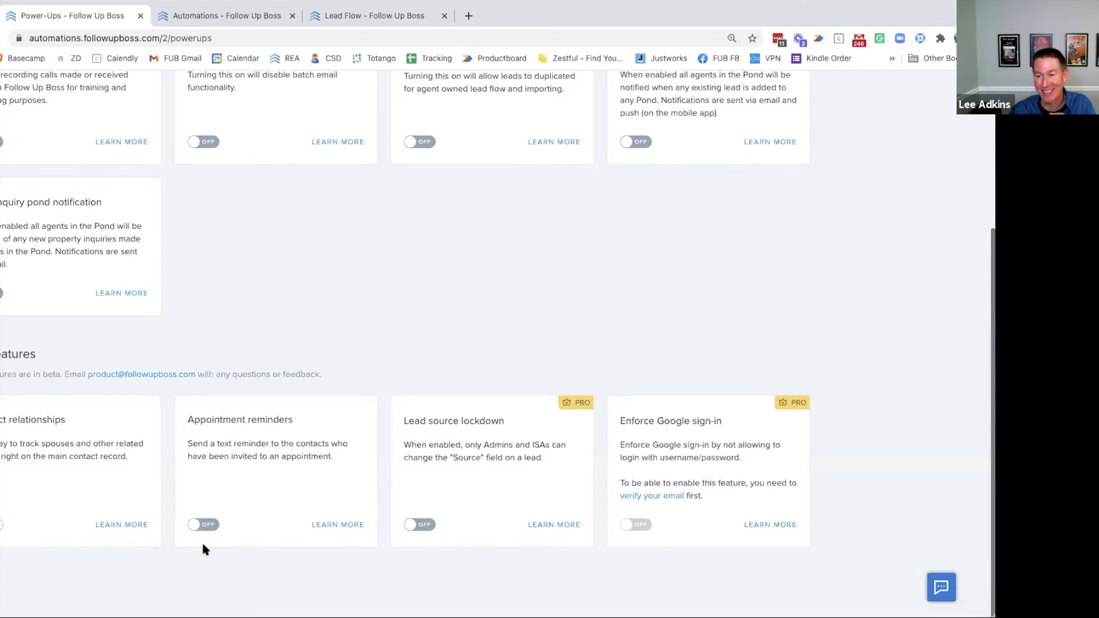
{"action": "scroll", "coordinate": [155, 484], "scroll_direction": "up", "scroll_amount": 4}
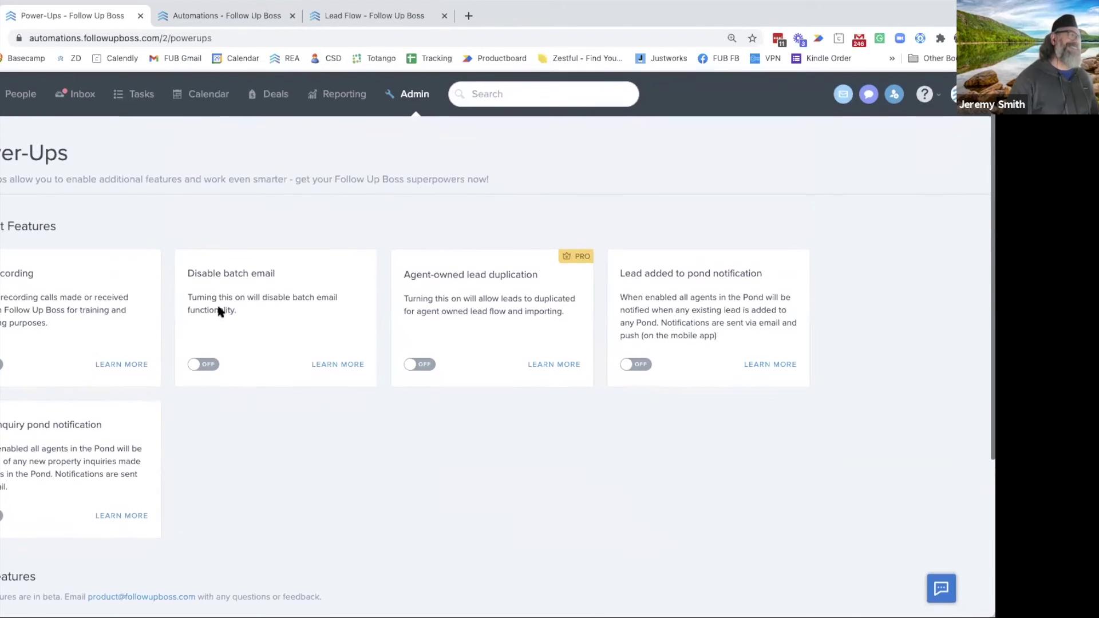
{"action": "left_click", "coordinate": [21, 94]}
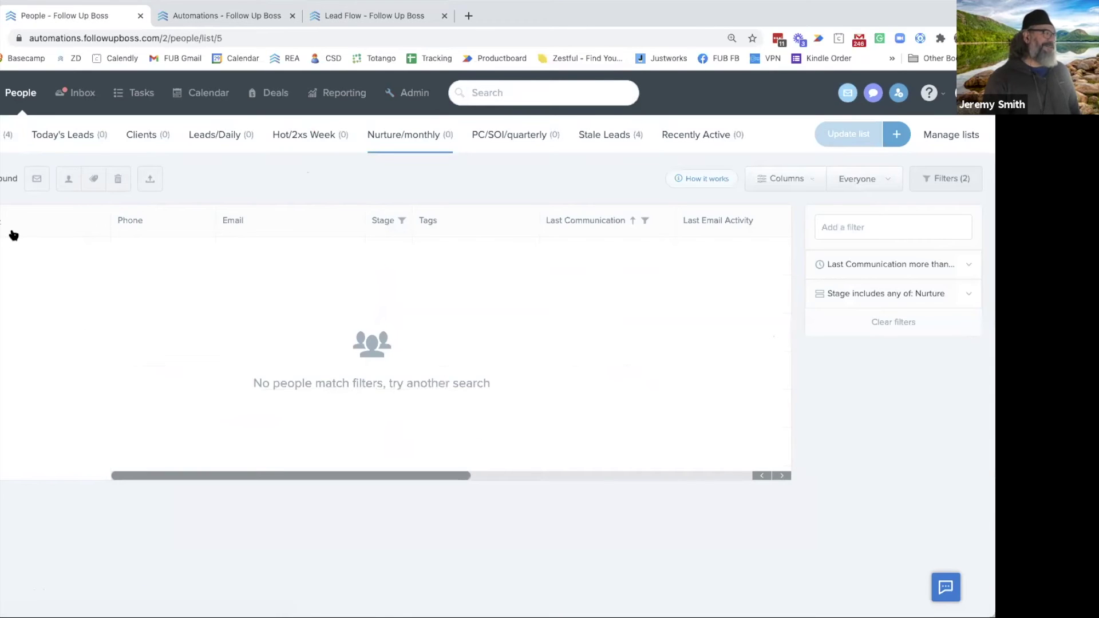
Clear the Created filter on Today's Leads, open the Zillow lead, and dismiss the onboarding banner
{"action": "left_click", "coordinate": [71, 138]}
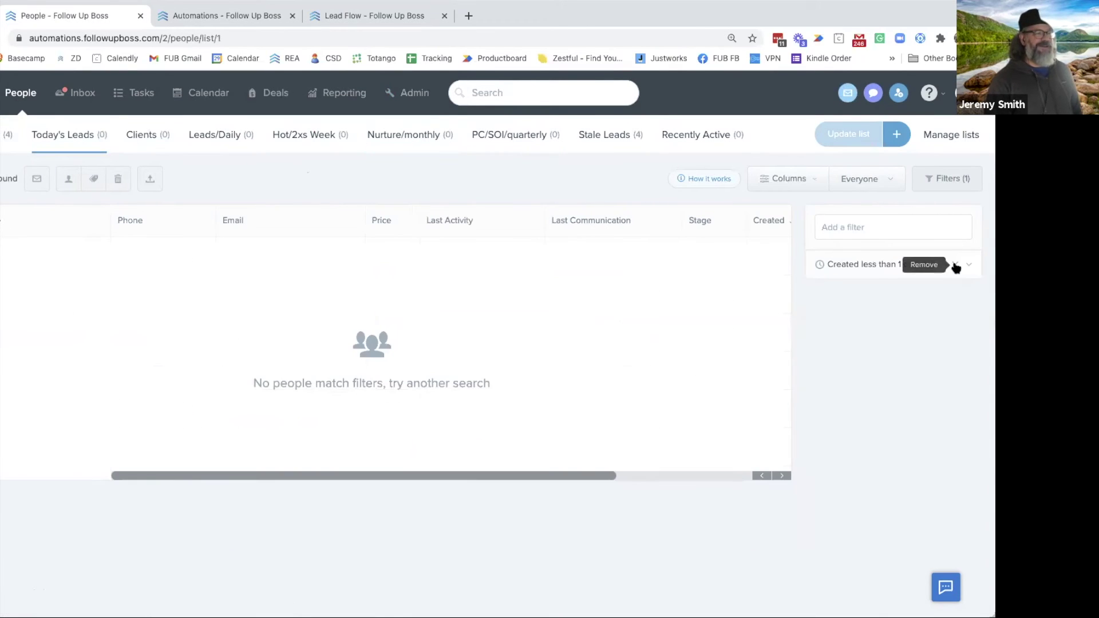
{"action": "left_click", "coordinate": [956, 265]}
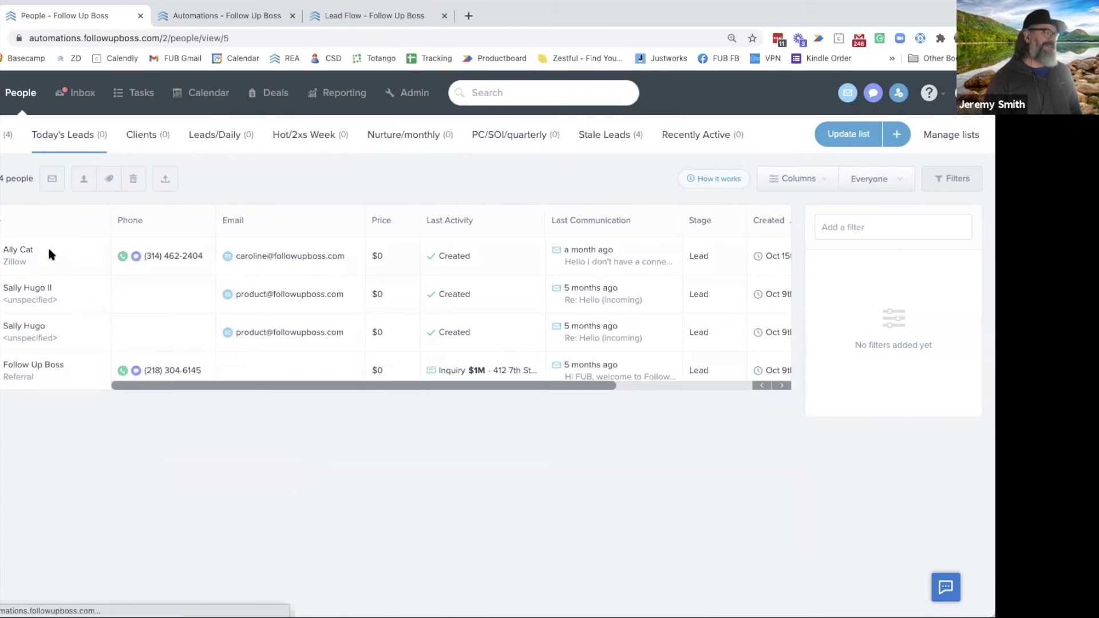
{"action": "left_click", "coordinate": [23, 252]}
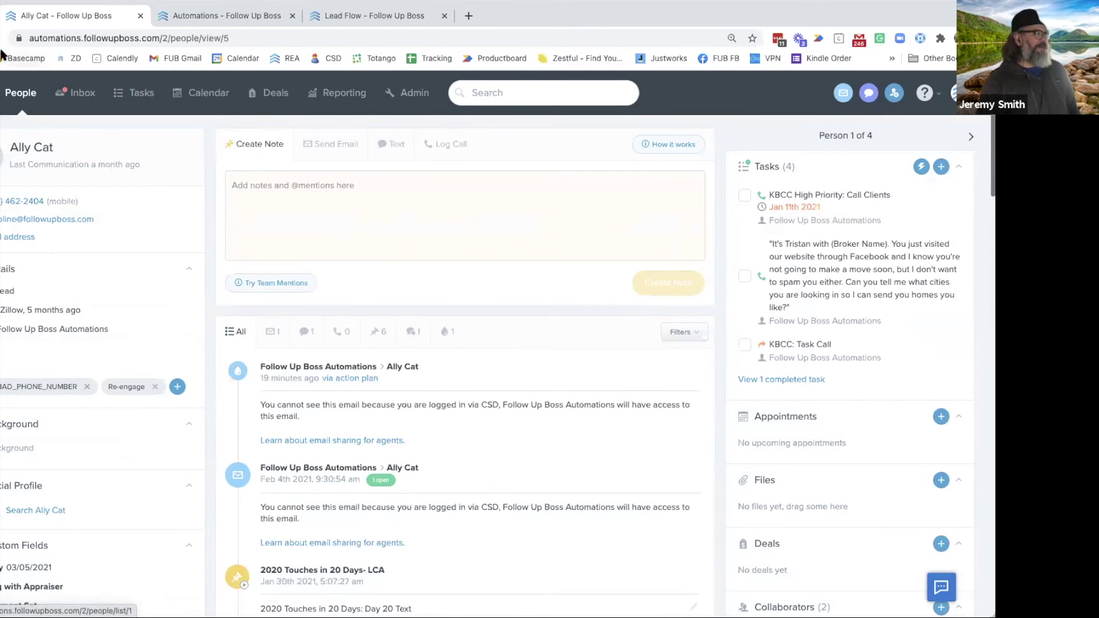
{"action": "key", "text": "super+r"}
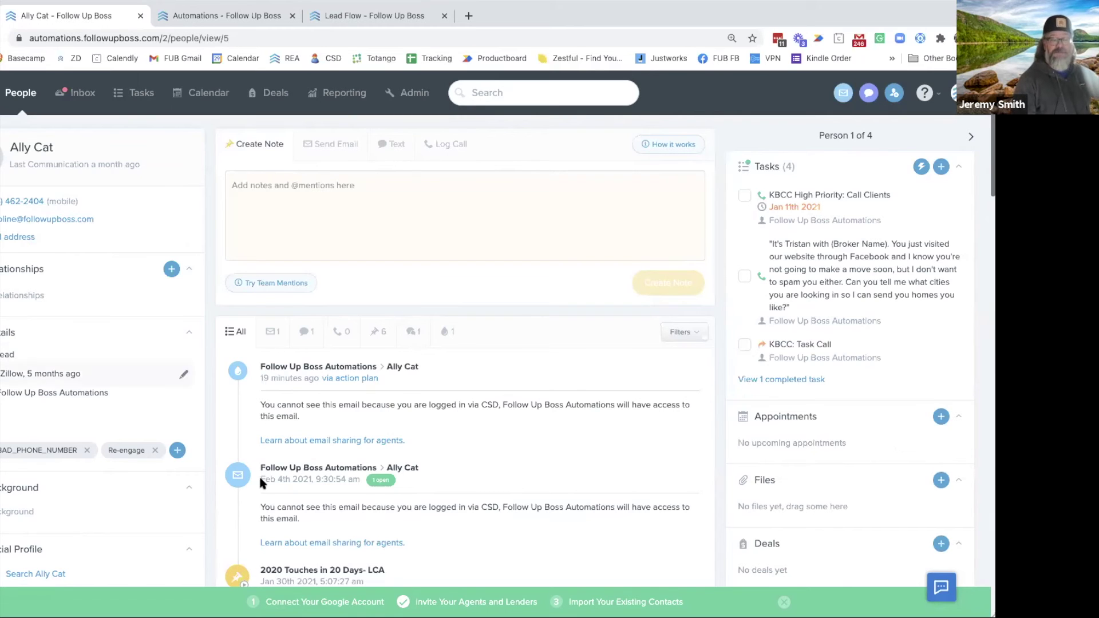
{"action": "left_click", "coordinate": [785, 602]}
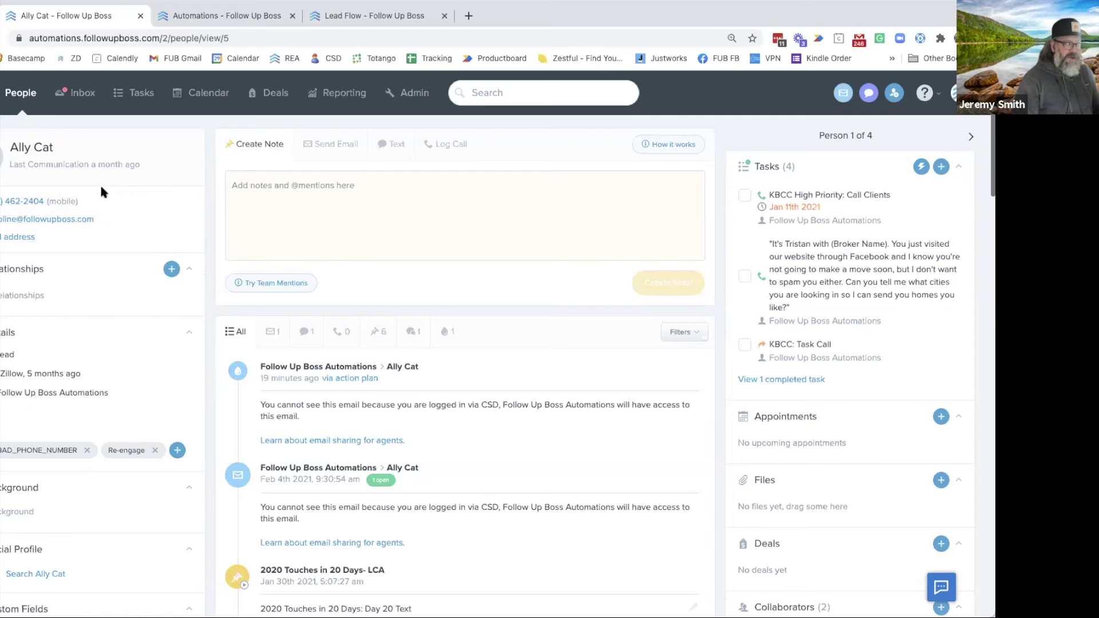
Save a Brother relationship with the brother's first and last name, then start an email draft
{"action": "left_click", "coordinate": [171, 269]}
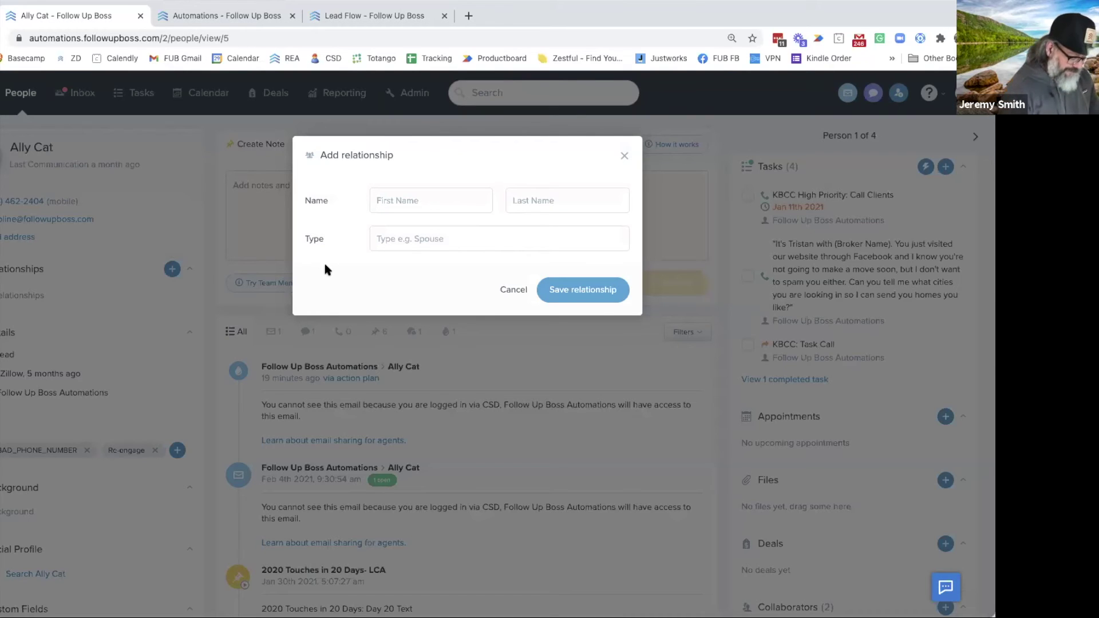
{"action": "type", "text": "Heath"}
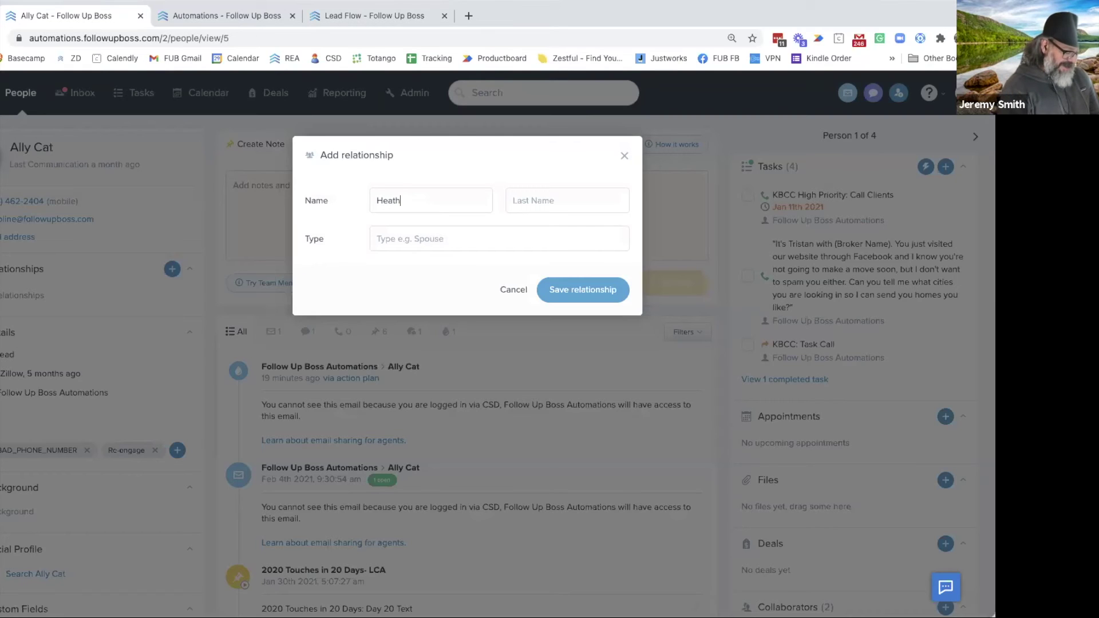
{"action": "type", "text": "cliff"}
{"action": "key", "text": "Tab"}
{"action": "type", "text": "Cat"}
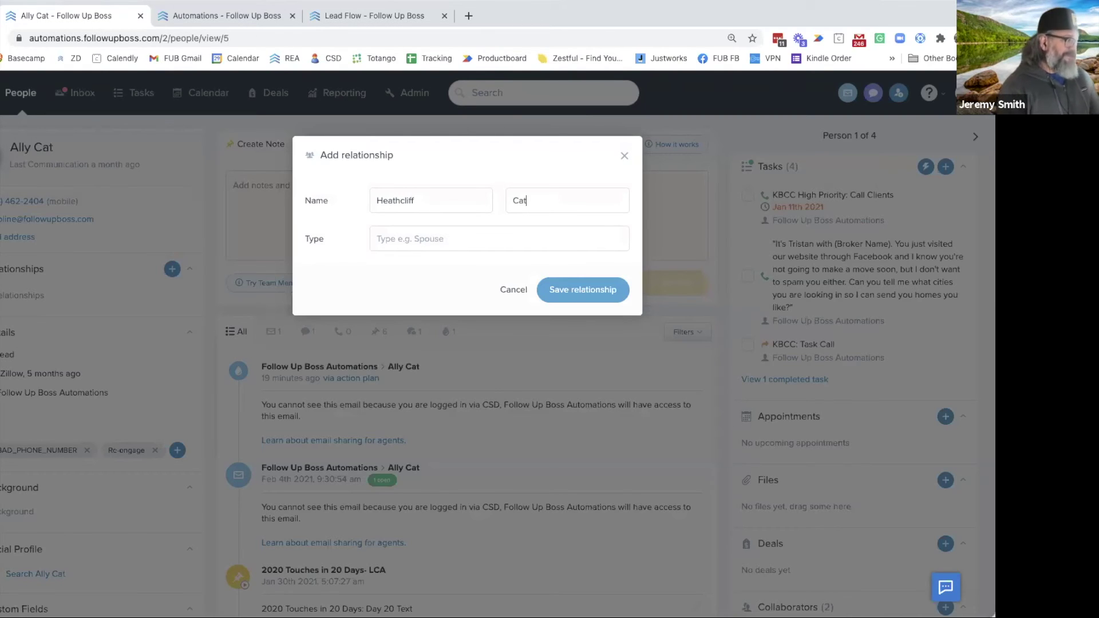
{"action": "left_click", "coordinate": [375, 239]}
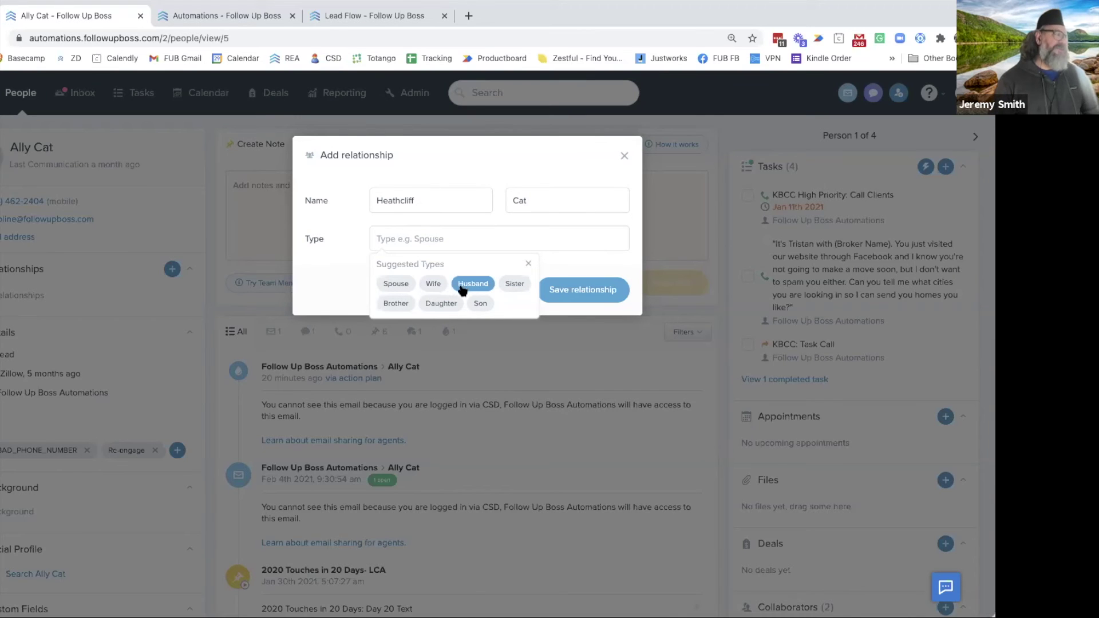
{"action": "left_click", "coordinate": [407, 304]}
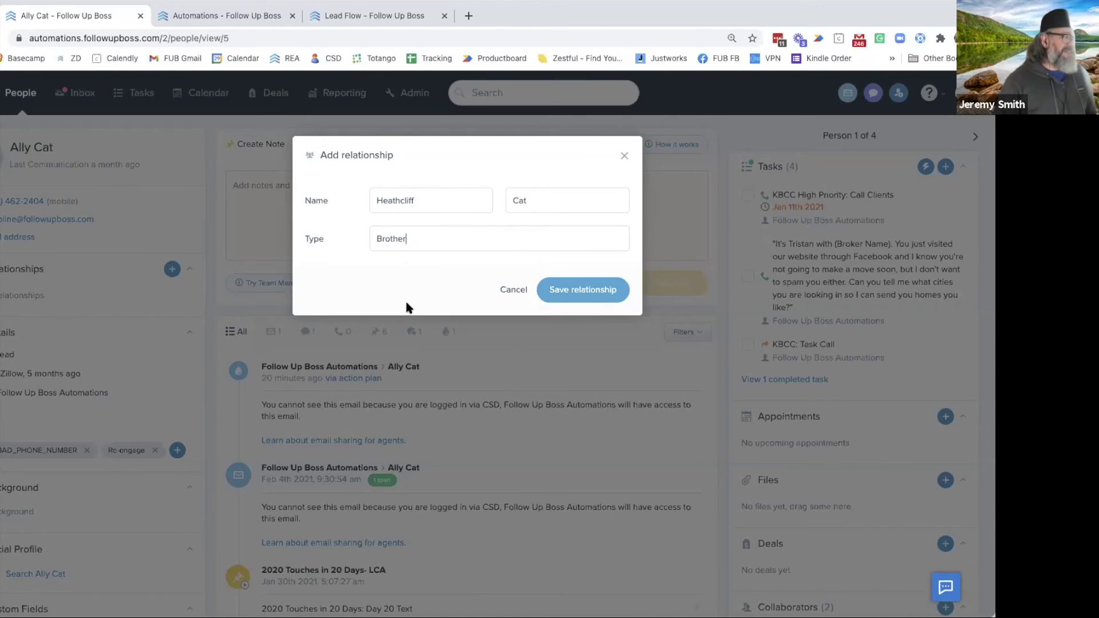
{"action": "left_click", "coordinate": [588, 287]}
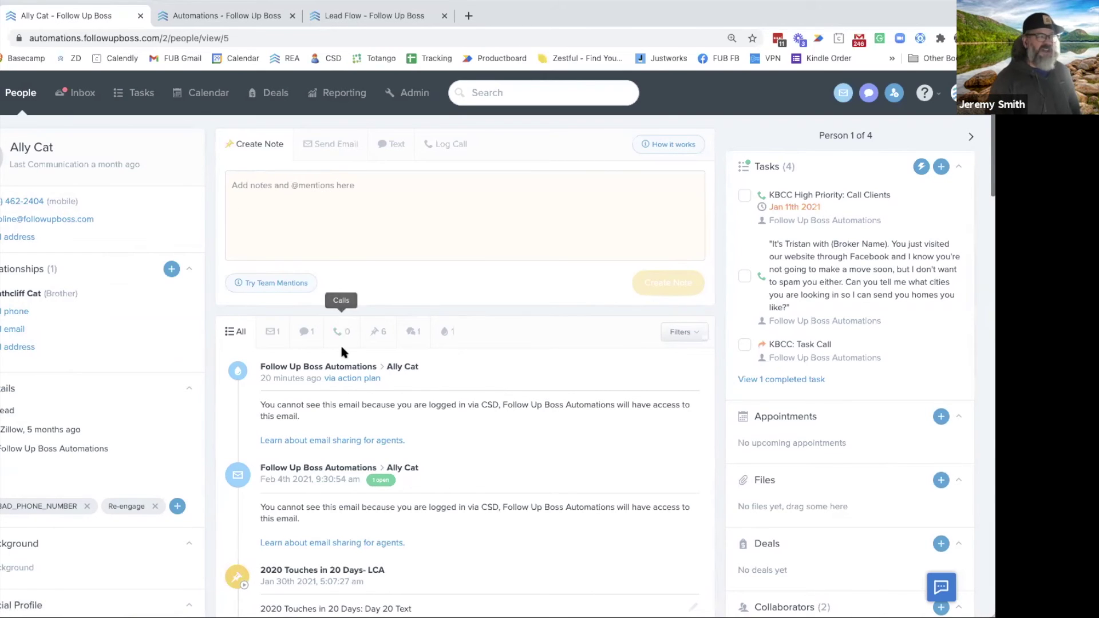
{"action": "left_click", "coordinate": [330, 142]}
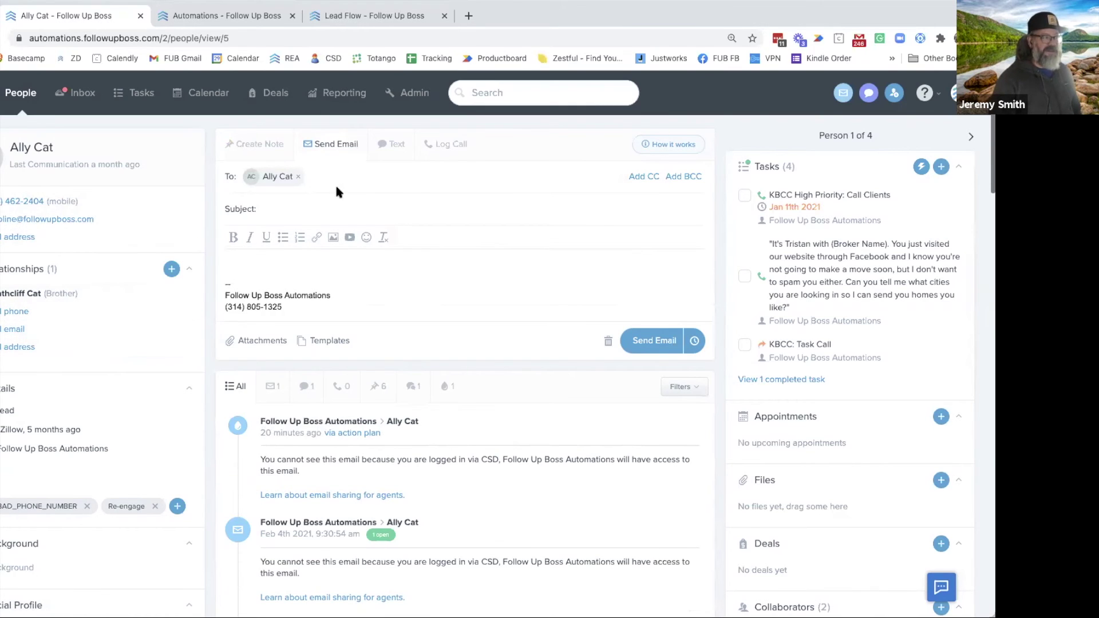
Switch the composer to Text, close the recipient list unchanged, and start a new relationship
{"action": "left_click", "coordinate": [395, 147]}
{"action": "left_click", "coordinate": [405, 181]}
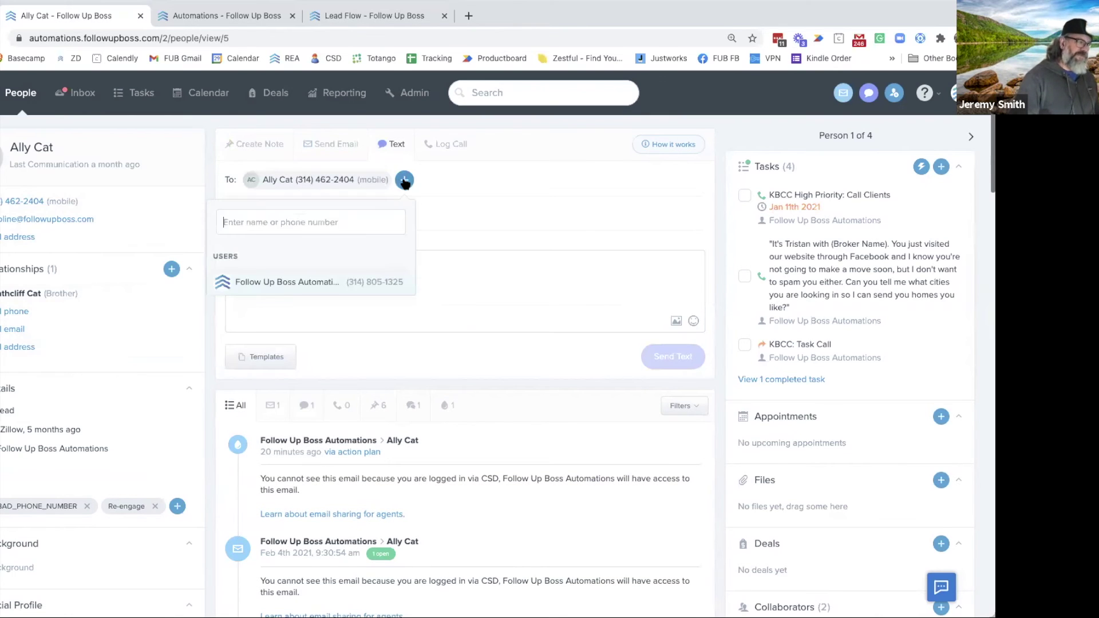
{"action": "left_click", "coordinate": [445, 180]}
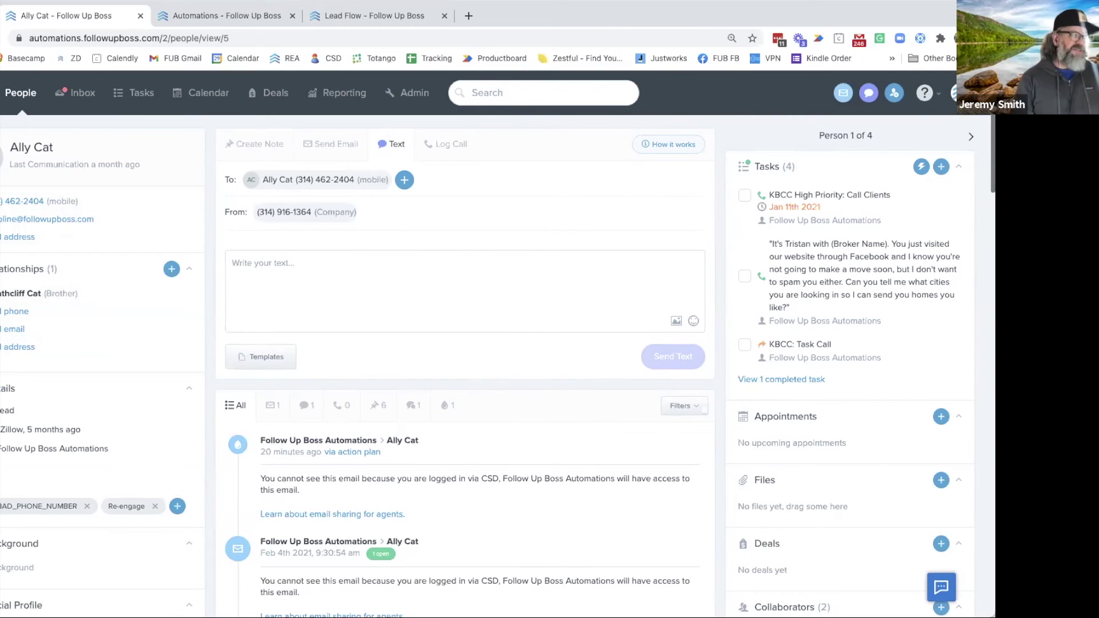
{"action": "left_click", "coordinate": [172, 270]}
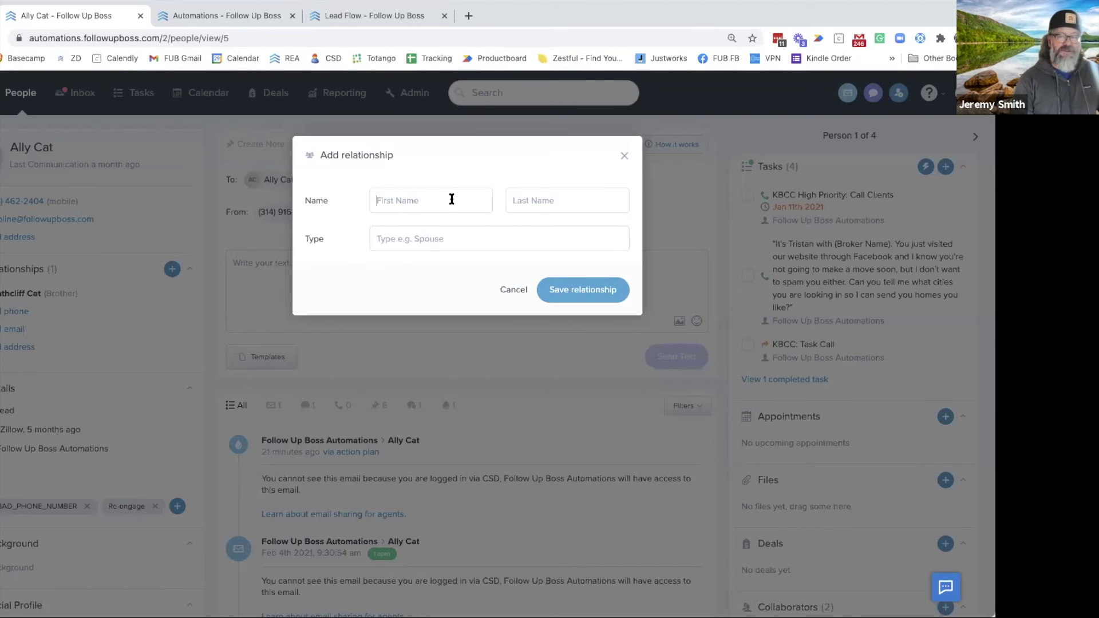
Dismiss the Add relationship dialog without saving anything
{"action": "left_click", "coordinate": [624, 158]}
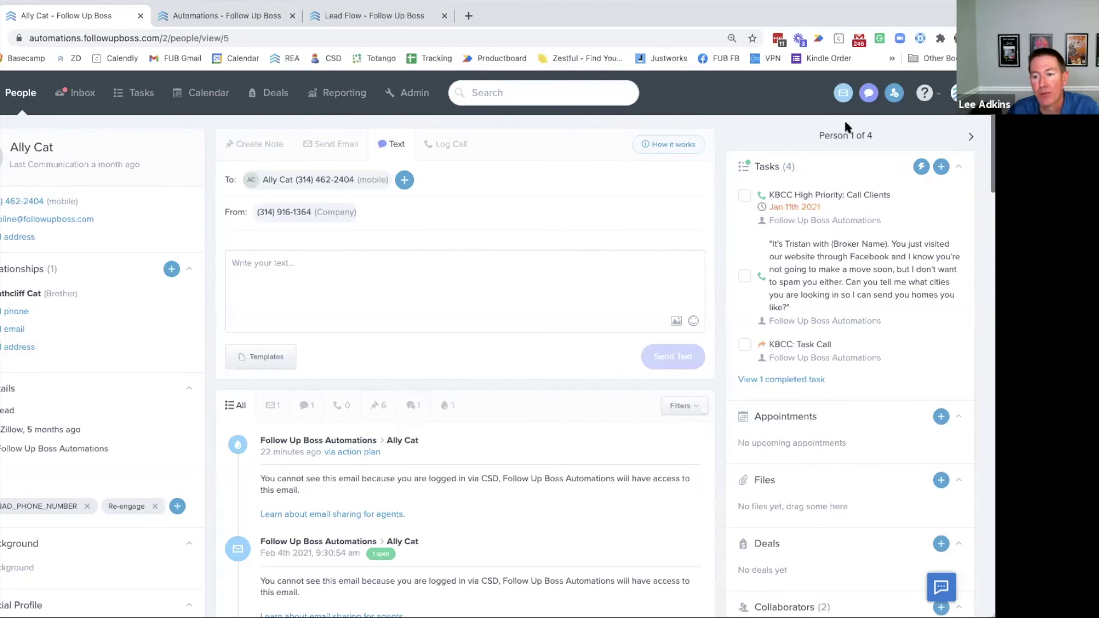
Select everyone in People, merge the two contacts via Bulk Actions, and open the kept record
{"action": "left_click", "coordinate": [20, 94]}
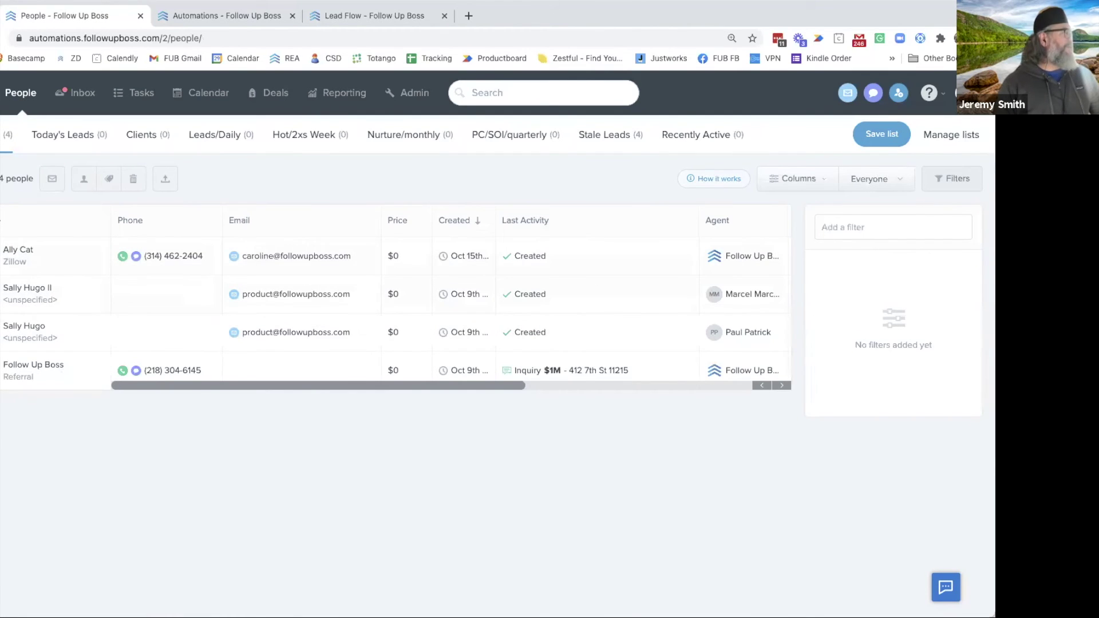
{"action": "left_click", "coordinate": [2, 178]}
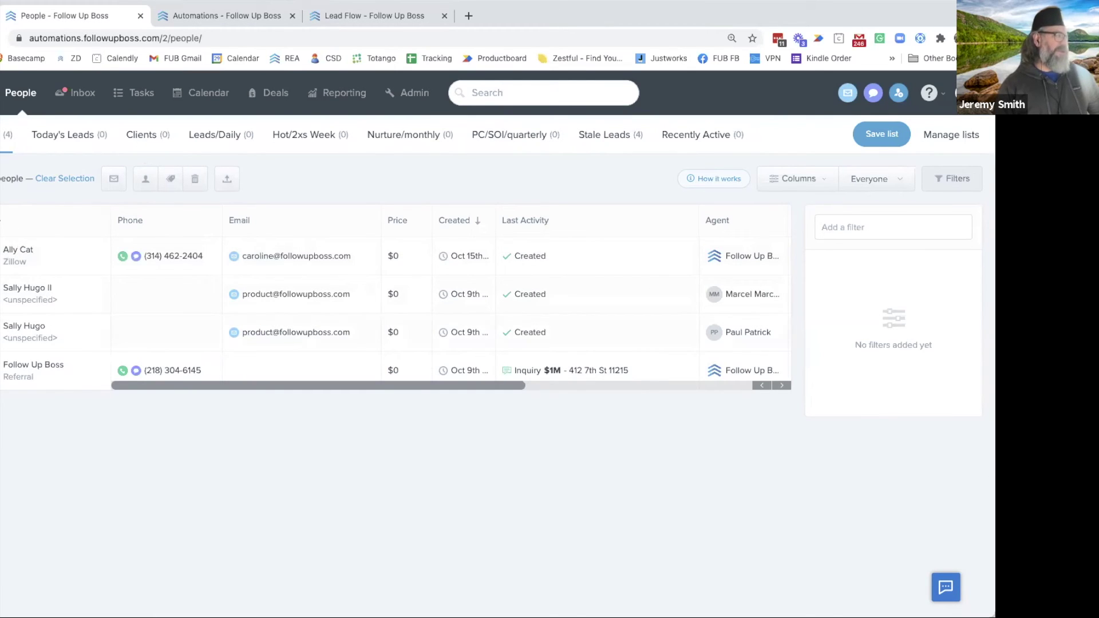
{"action": "left_click", "coordinate": [146, 179]}
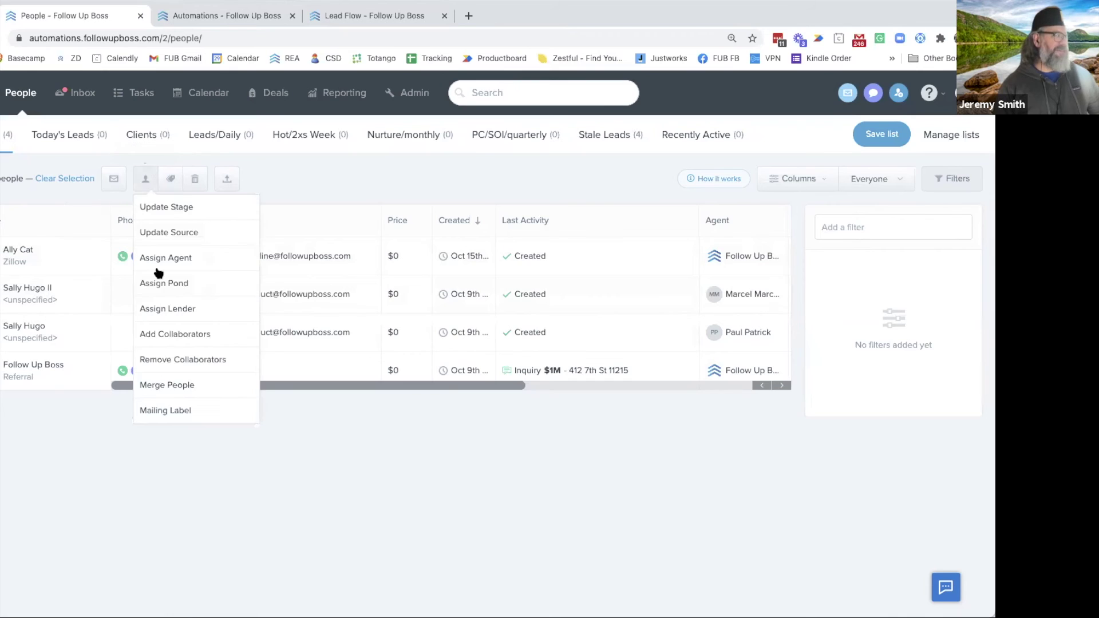
{"action": "left_click", "coordinate": [175, 389]}
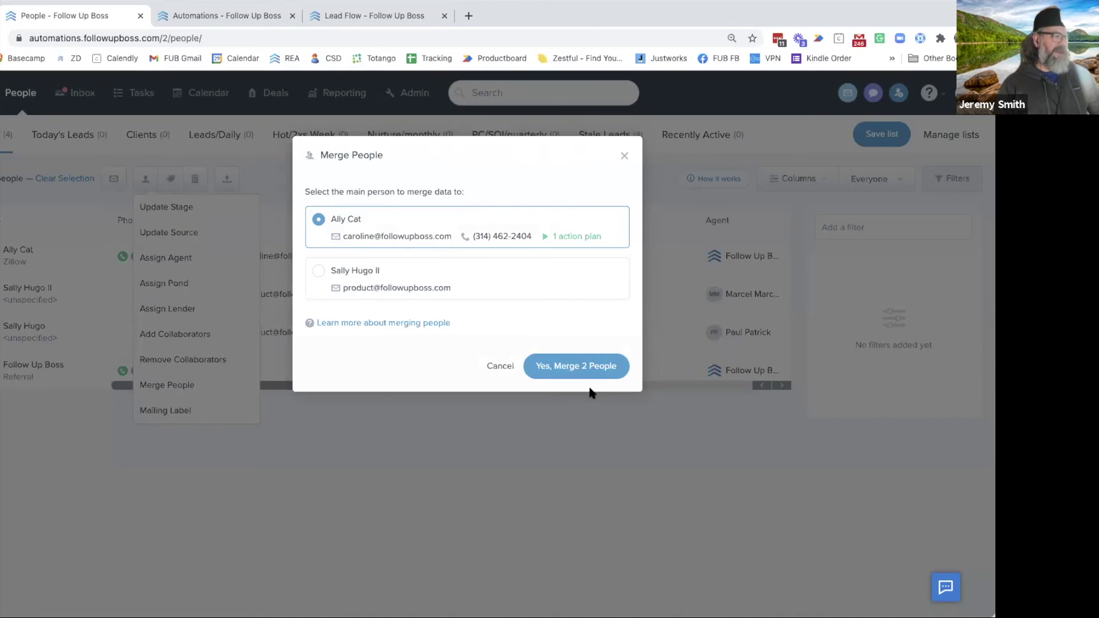
{"action": "left_click", "coordinate": [576, 375]}
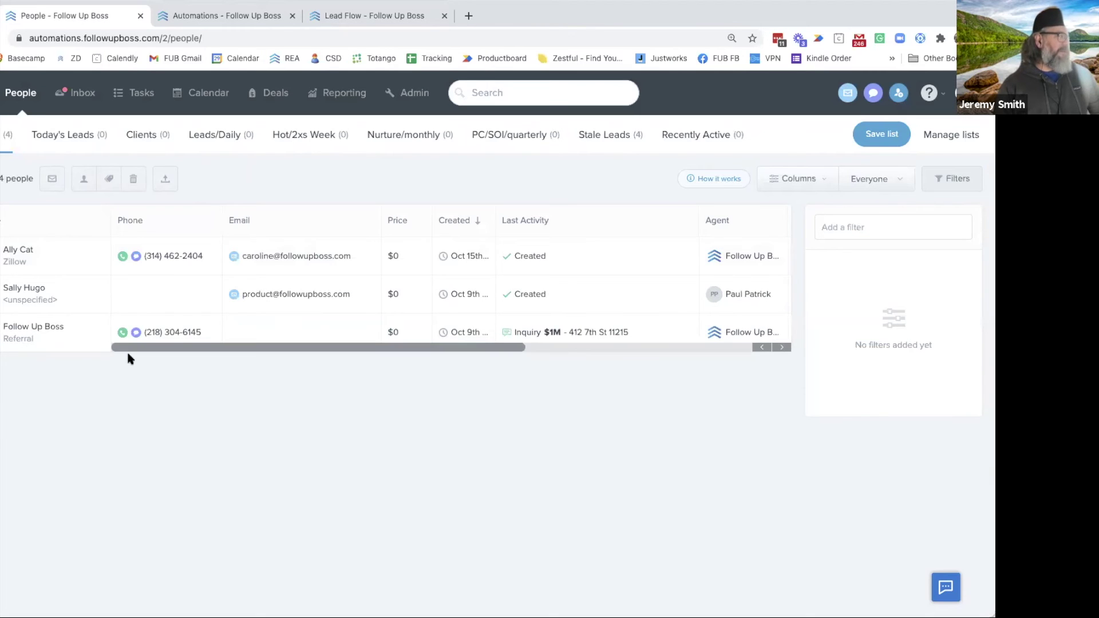
{"action": "left_click", "coordinate": [63, 261]}
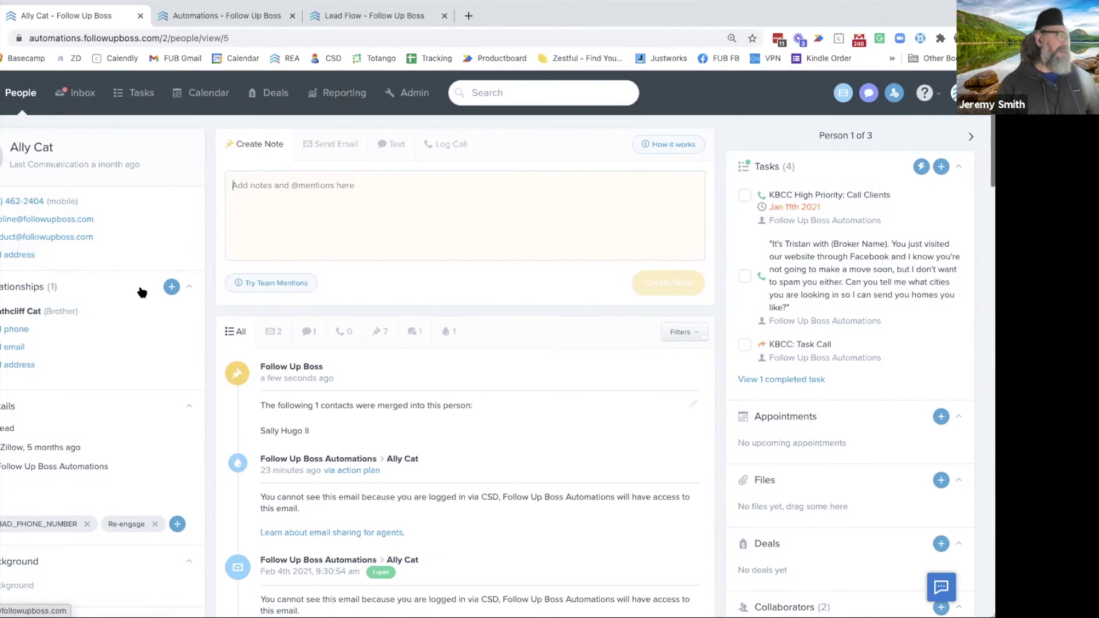
Save a Spouse relationship on the merged contact with the spouse's first and last name
{"action": "left_click", "coordinate": [171, 287]}
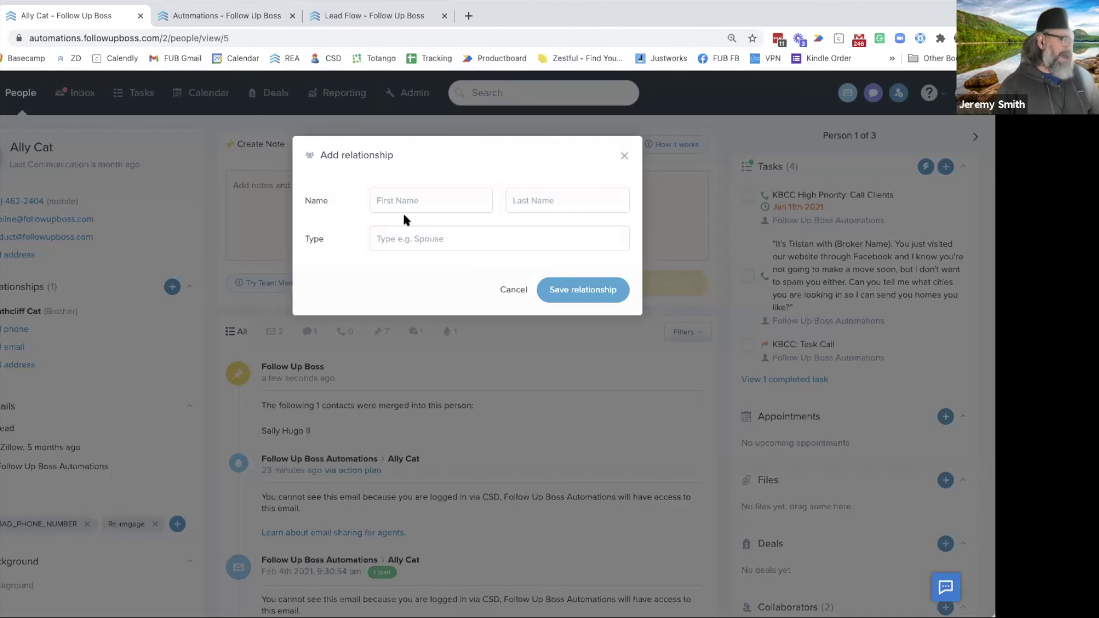
{"action": "type", "text": "Sallt"}
{"action": "key", "text": "BackSpace"}
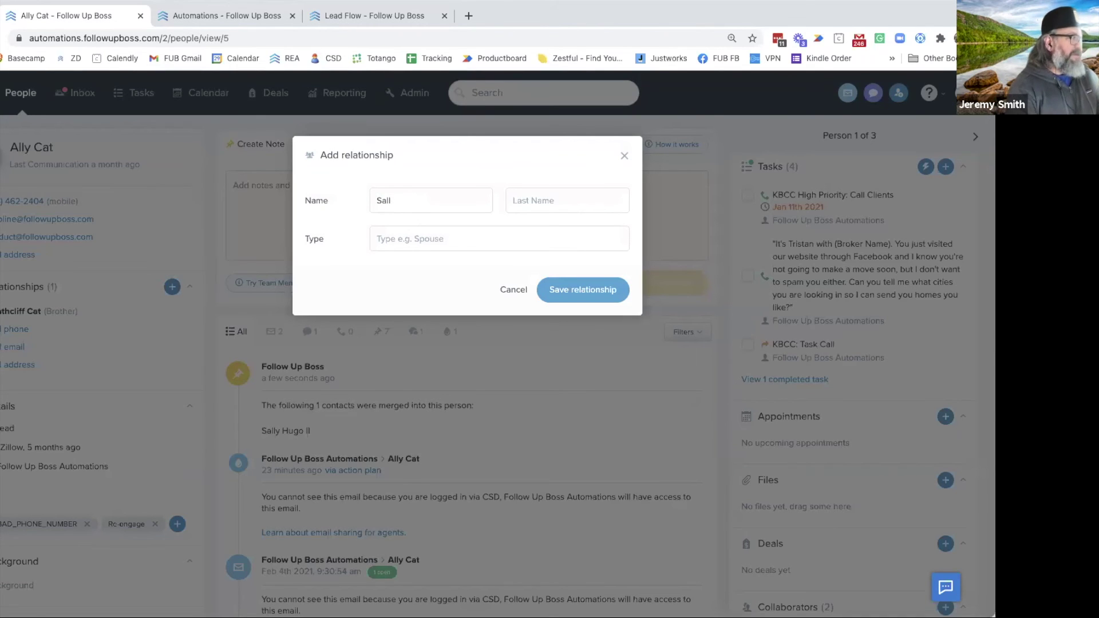
{"action": "type", "text": "y"}
{"action": "left_click", "coordinate": [548, 200]}
{"action": "type", "text": "Cat"}
{"action": "left_click", "coordinate": [498, 238]}
{"action": "left_click", "coordinate": [398, 285]}
{"action": "left_click", "coordinate": [602, 291]}
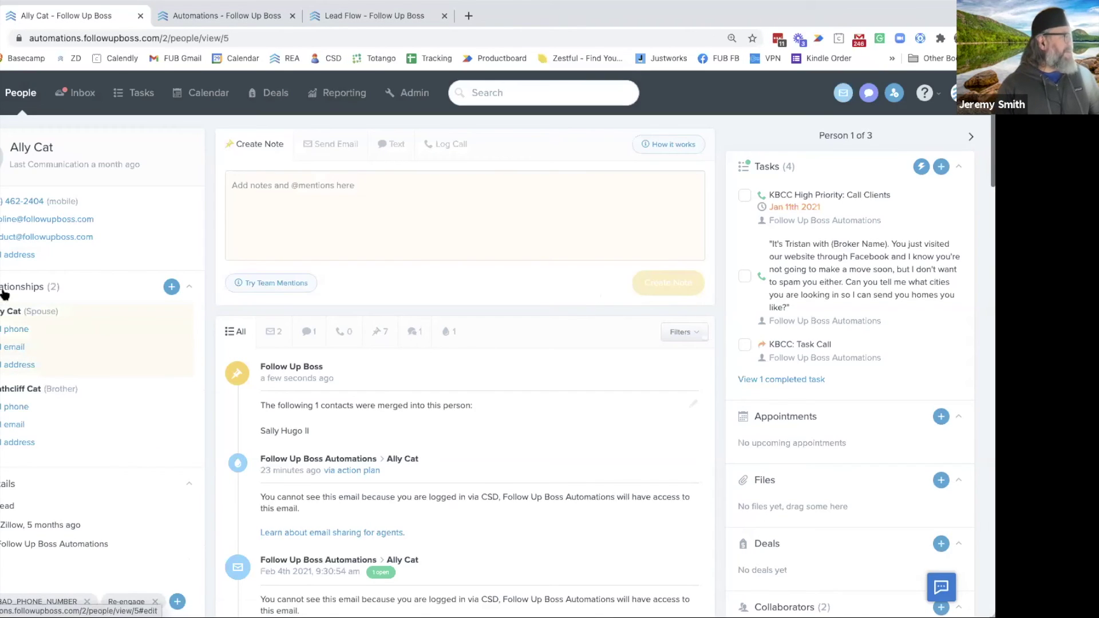
{"action": "scroll", "coordinate": [36, 344], "scroll_direction": "down", "scroll_amount": 1}
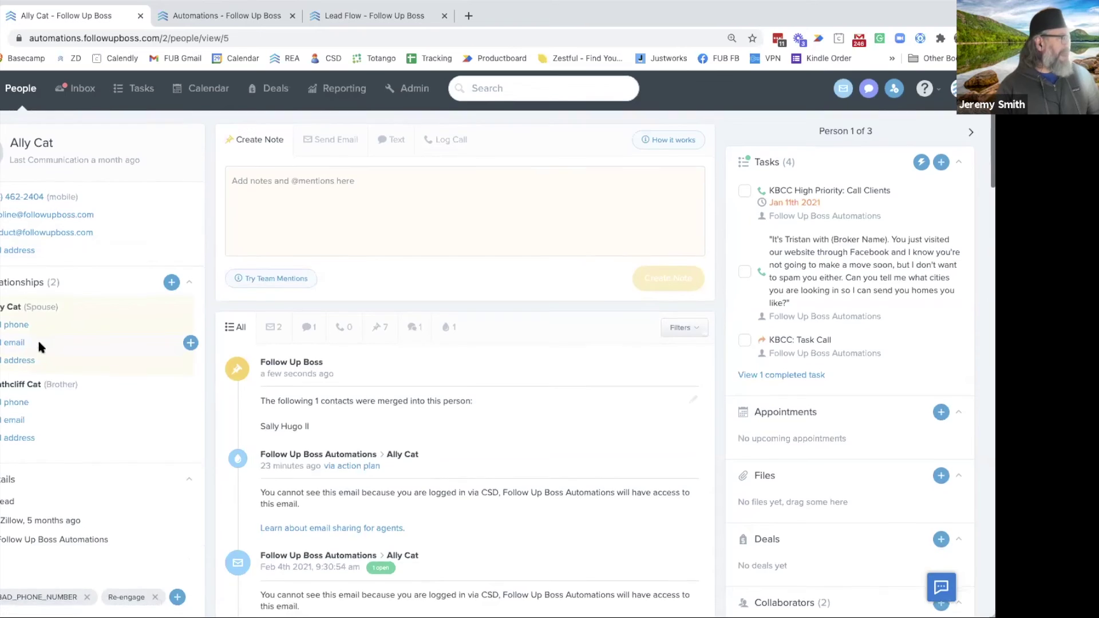
Add and save an email address for the Spouse relationship, correcting a typo along the way
{"action": "left_click", "coordinate": [38, 346]}
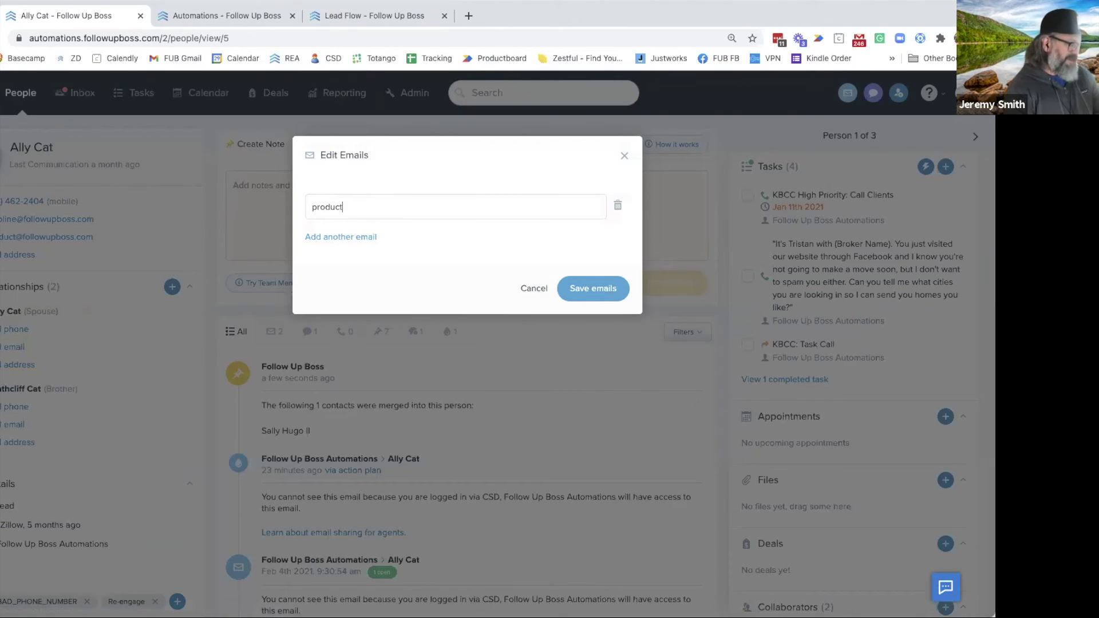
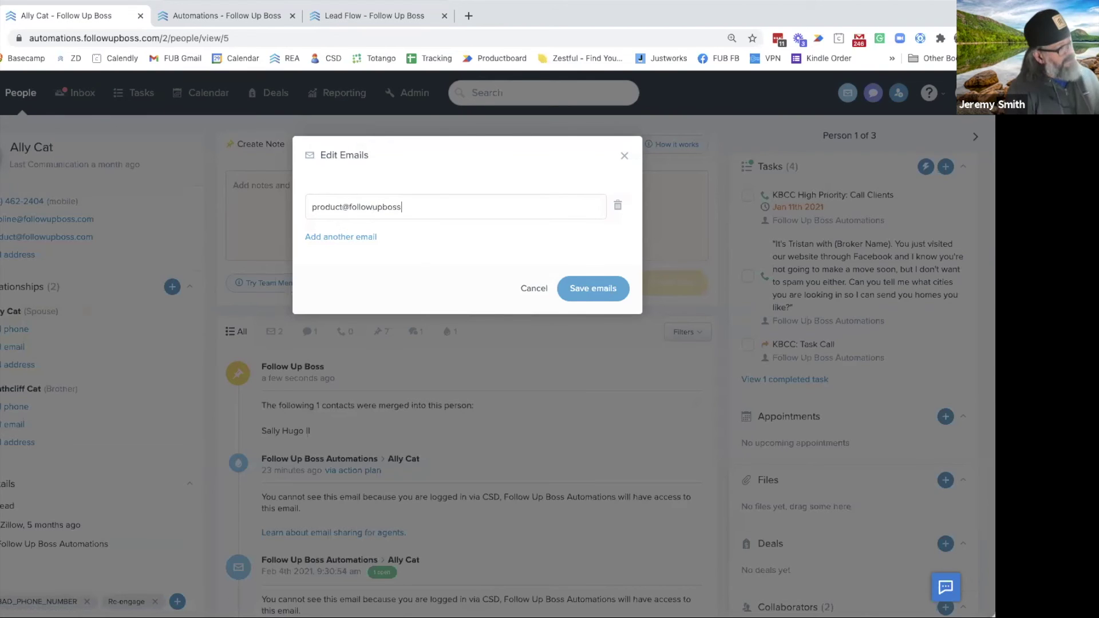
{"action": "left_click", "coordinate": [596, 288]}
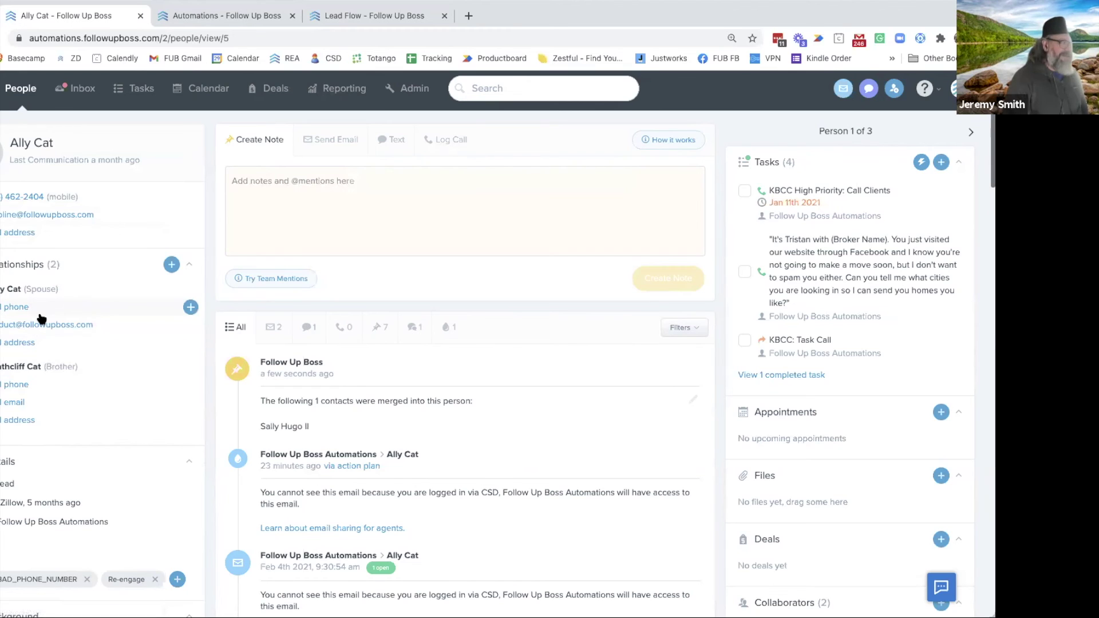
{"action": "scroll", "coordinate": [143, 410], "scroll_direction": "down", "scroll_amount": 6}
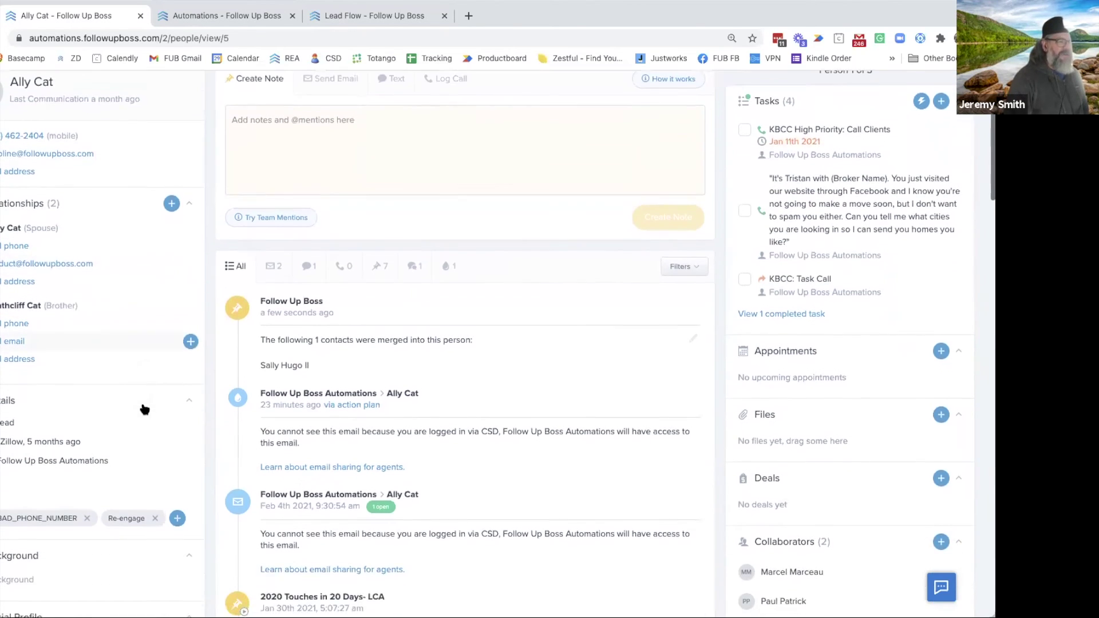
{"action": "scroll", "coordinate": [369, 461], "scroll_direction": "down", "scroll_amount": 15}
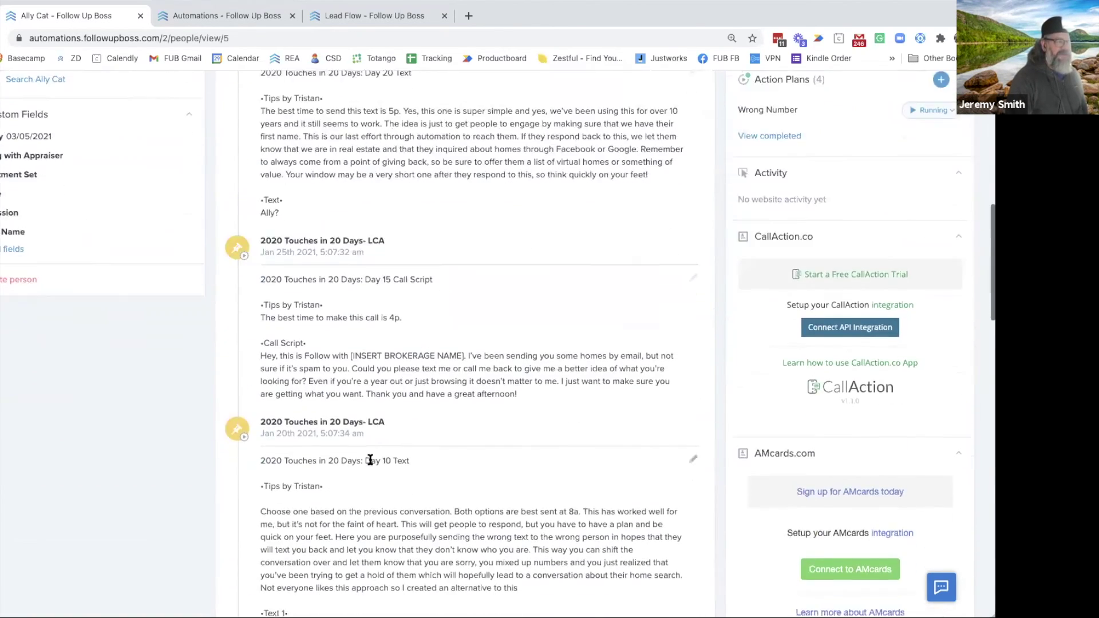
{"action": "scroll", "coordinate": [369, 461], "scroll_direction": "up", "scroll_amount": 20}
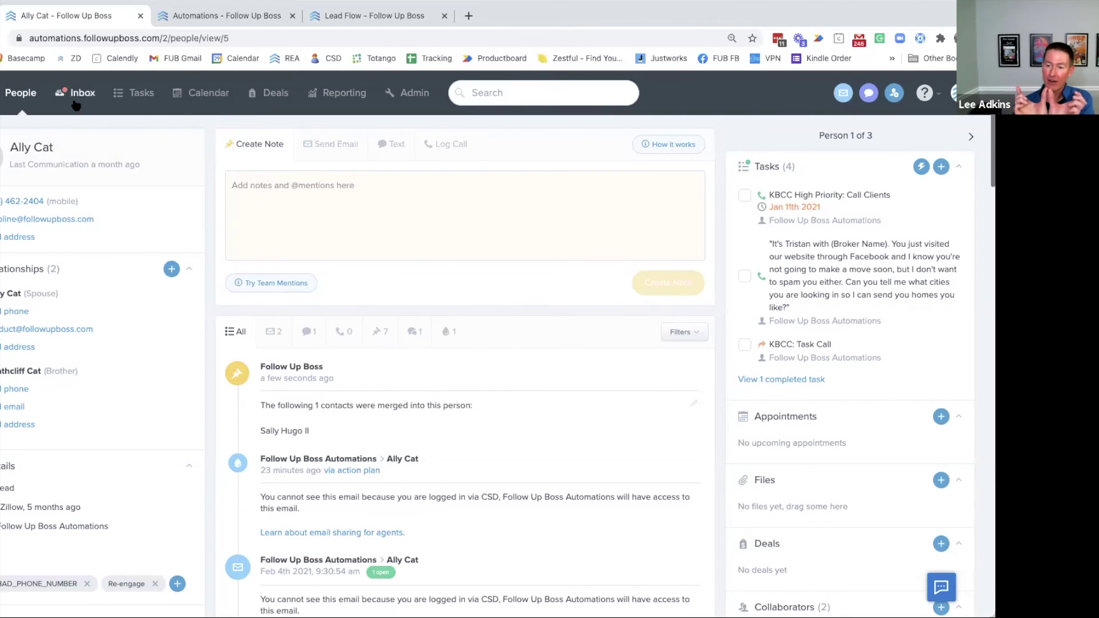
Append '& Sally' to the contact's first name, then go back to the People list
{"action": "left_click", "coordinate": [89, 154]}
{"action": "type", "text": "& Sally"}
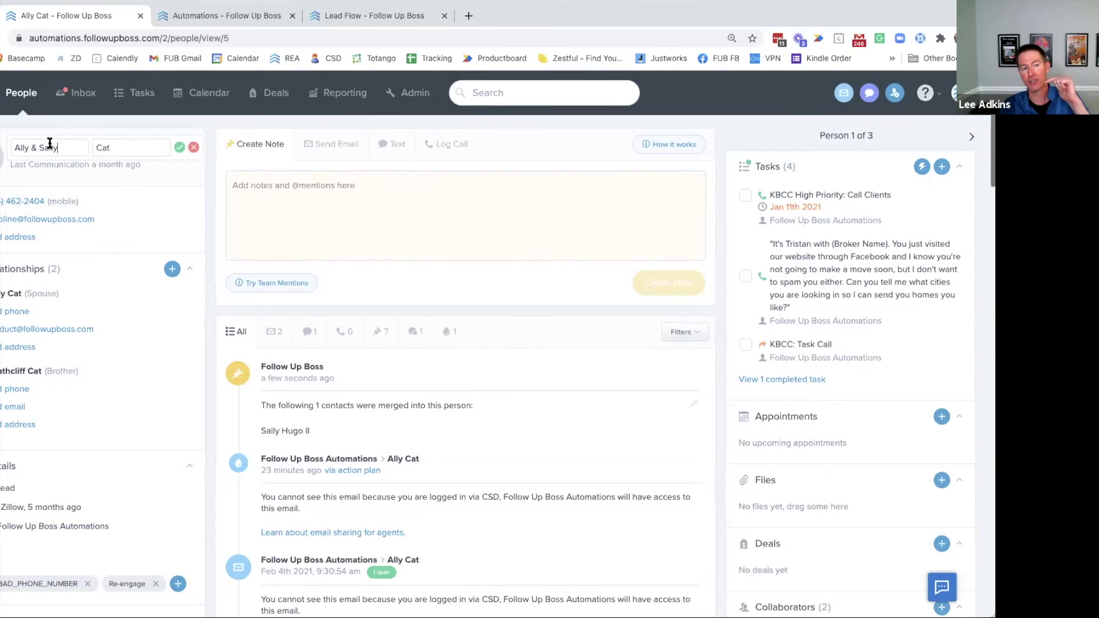
{"action": "left_click", "coordinate": [20, 95]}
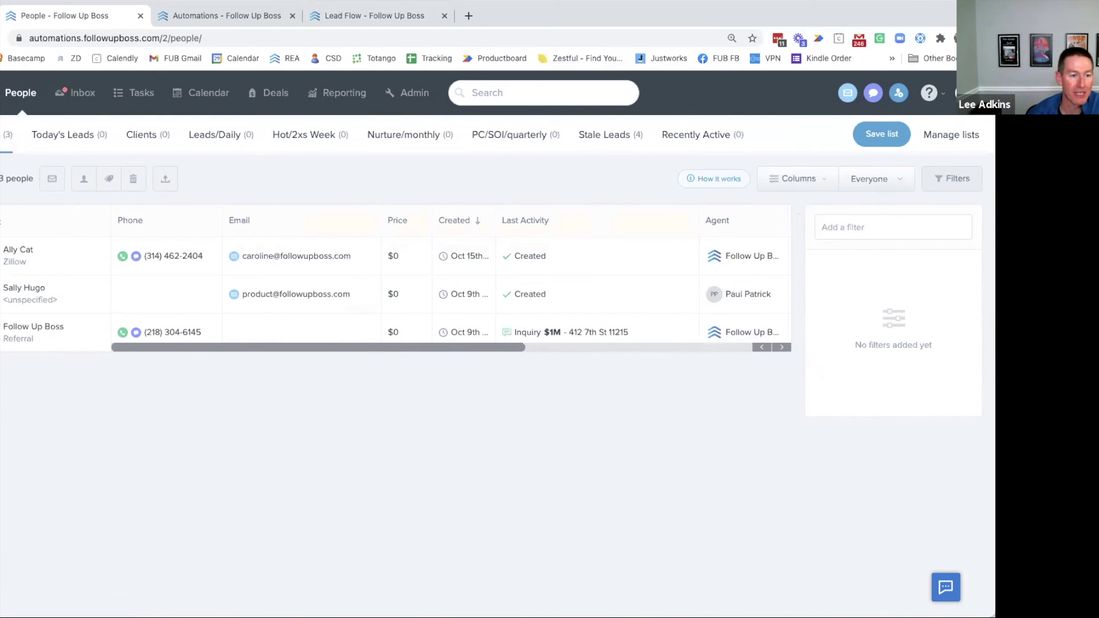
Filter the People list's Name column to names containing '&', which matches nobody
{"action": "left_click", "coordinate": [23, 219]}
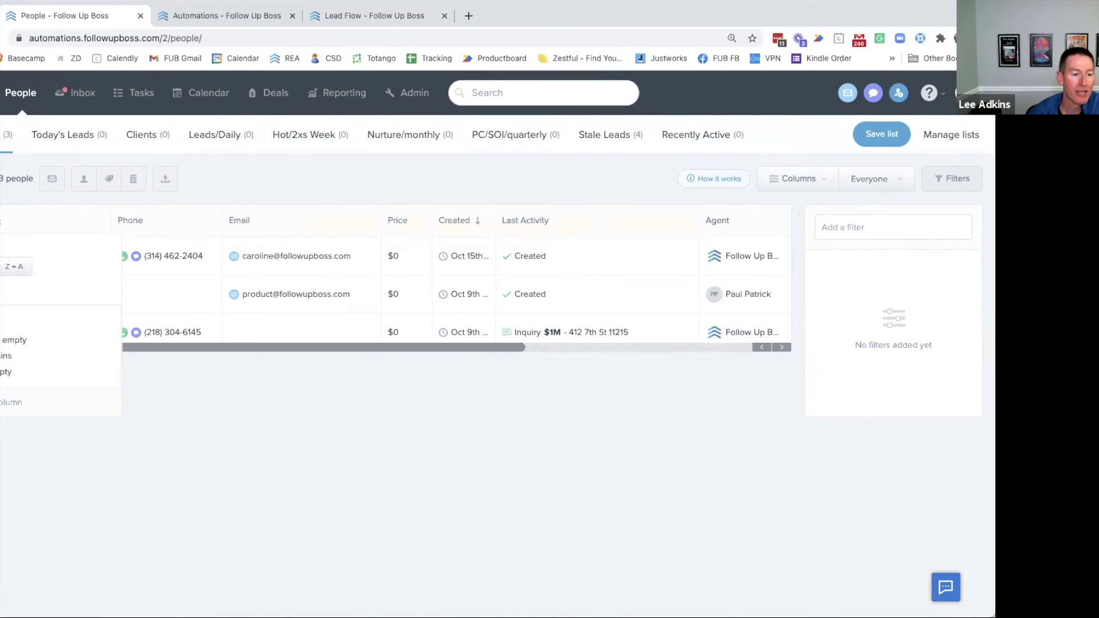
{"action": "left_click", "coordinate": [5, 356]}
{"action": "type", "text": "&"}
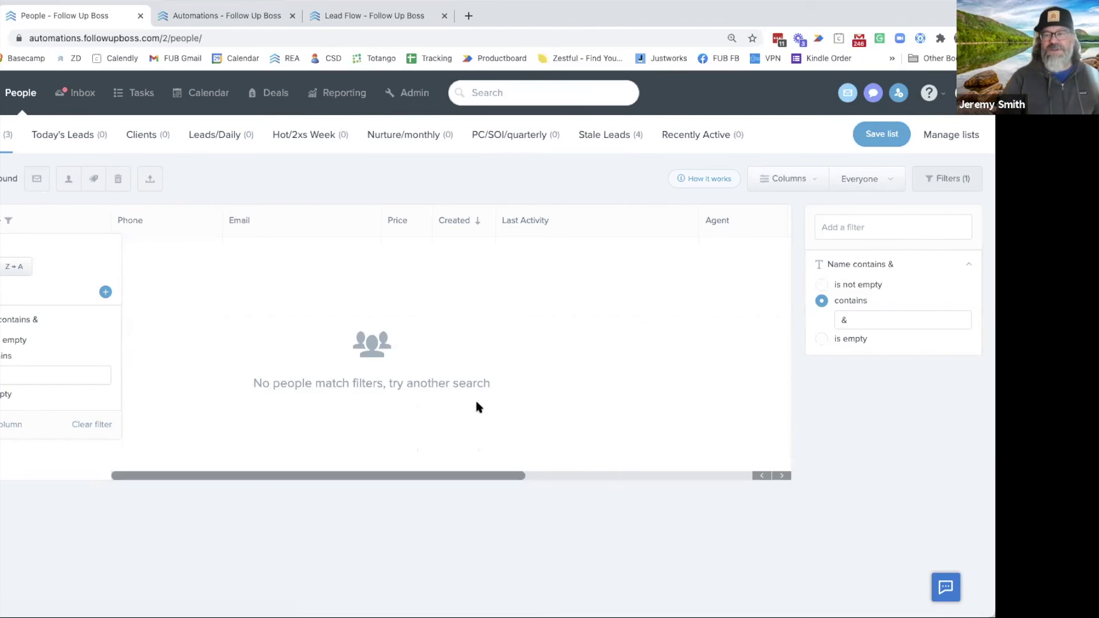
{"action": "left_click", "coordinate": [37, 223]}
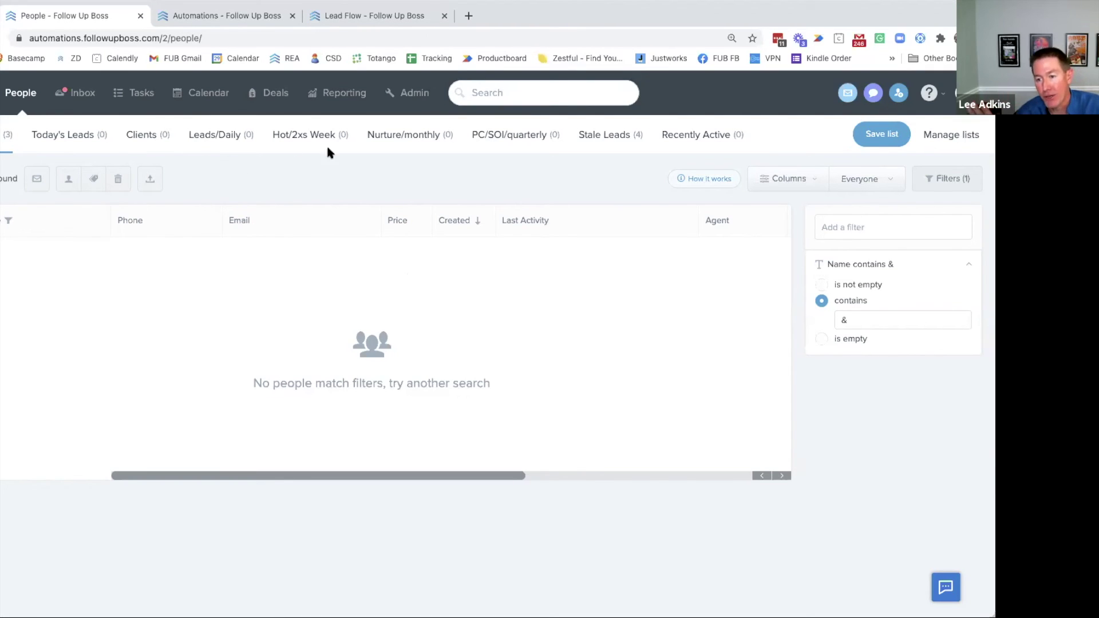
{"action": "left_click", "coordinate": [961, 93]}
{"action": "left_click", "coordinate": [921, 192]}
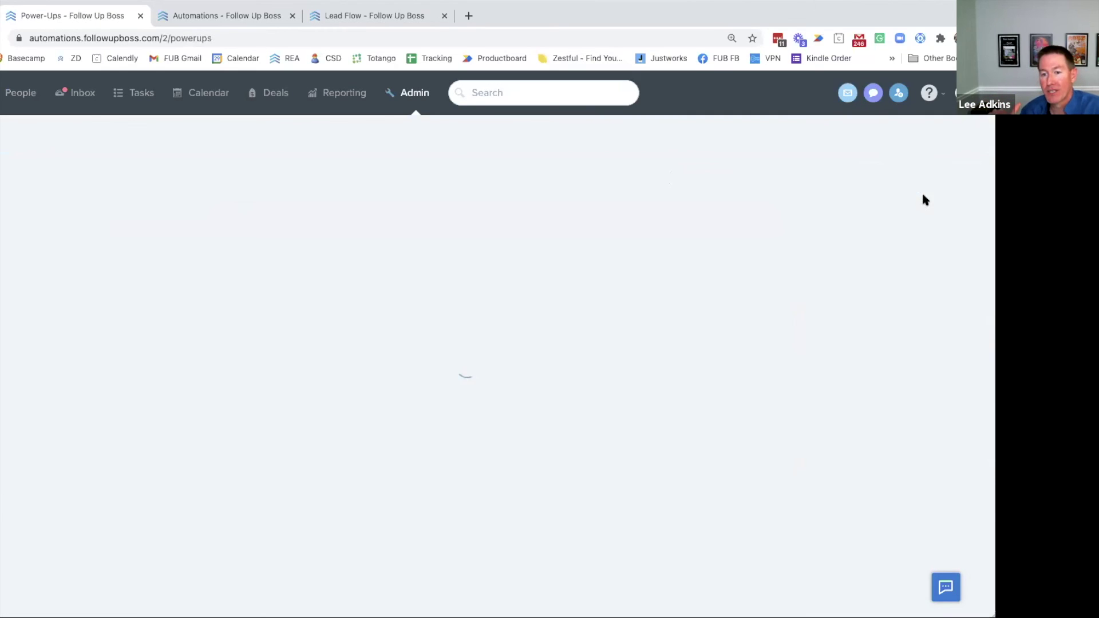
{"action": "scroll", "coordinate": [174, 393], "scroll_direction": "down", "scroll_amount": 4}
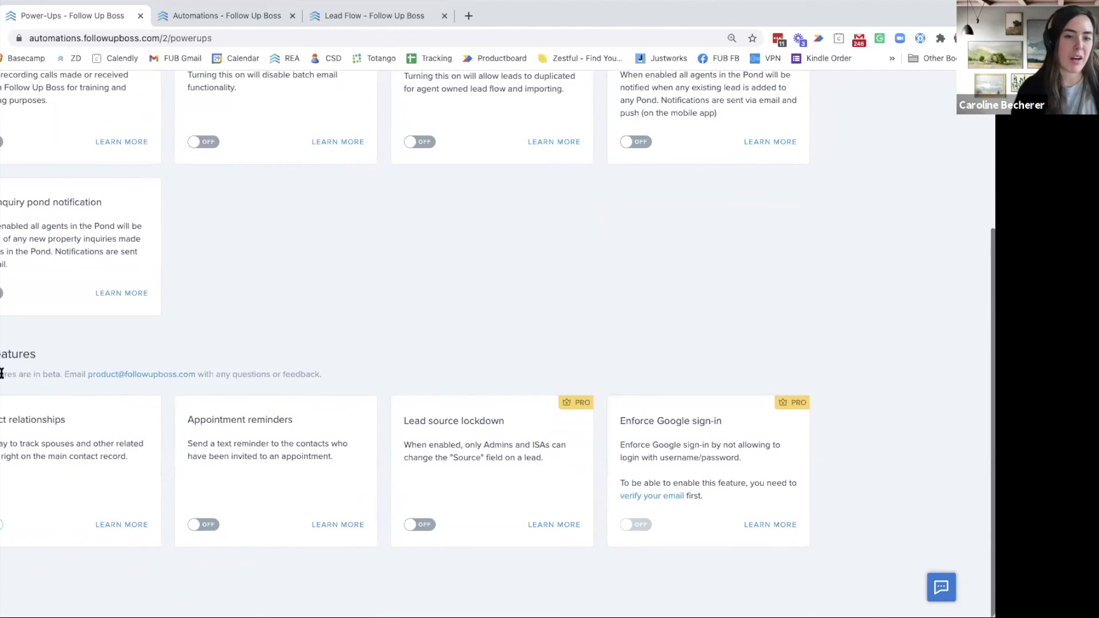
{"action": "left_click_drag", "start_coordinate": [1, 373], "coordinate": [317, 373]}
{"action": "left_click", "coordinate": [316, 371]}
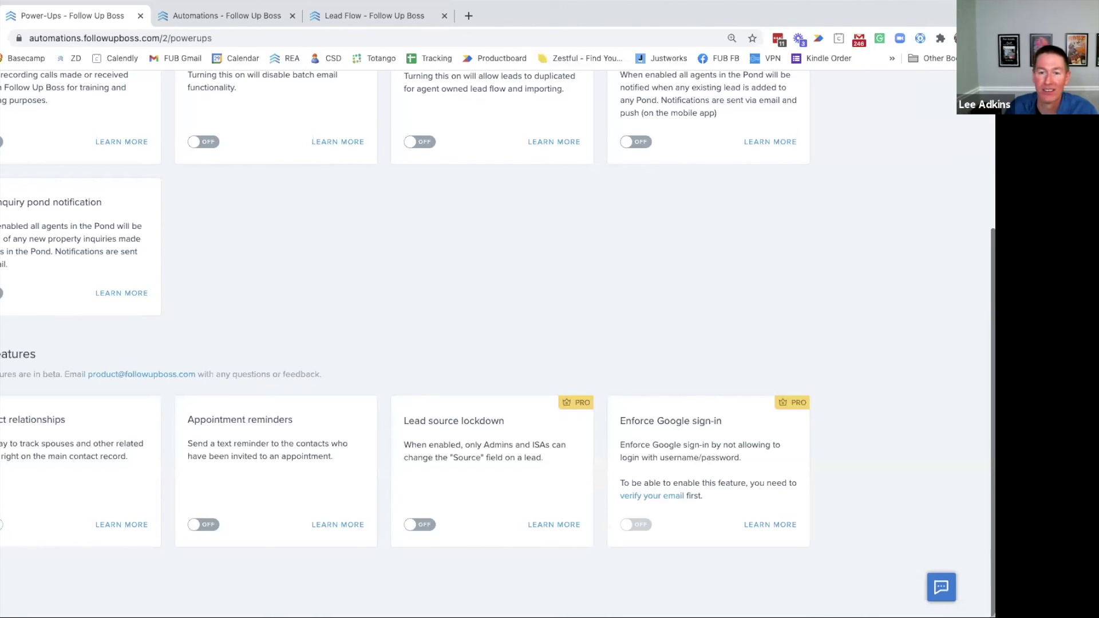
{"action": "scroll", "coordinate": [294, 389], "scroll_direction": "up", "scroll_amount": 2}
{"action": "scroll", "coordinate": [289, 372], "scroll_direction": "up", "scroll_amount": 2}
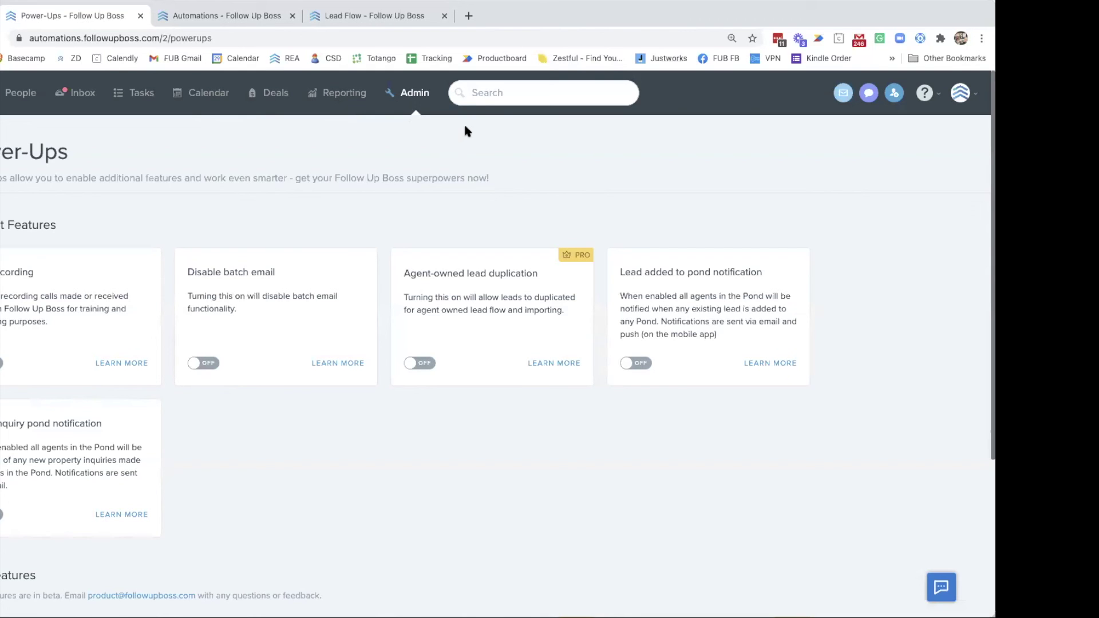
Turn on the Appointment reminders beta power-up, then go to the March 2021 calendar
{"action": "scroll", "coordinate": [504, 275], "scroll_direction": "down", "scroll_amount": 4}
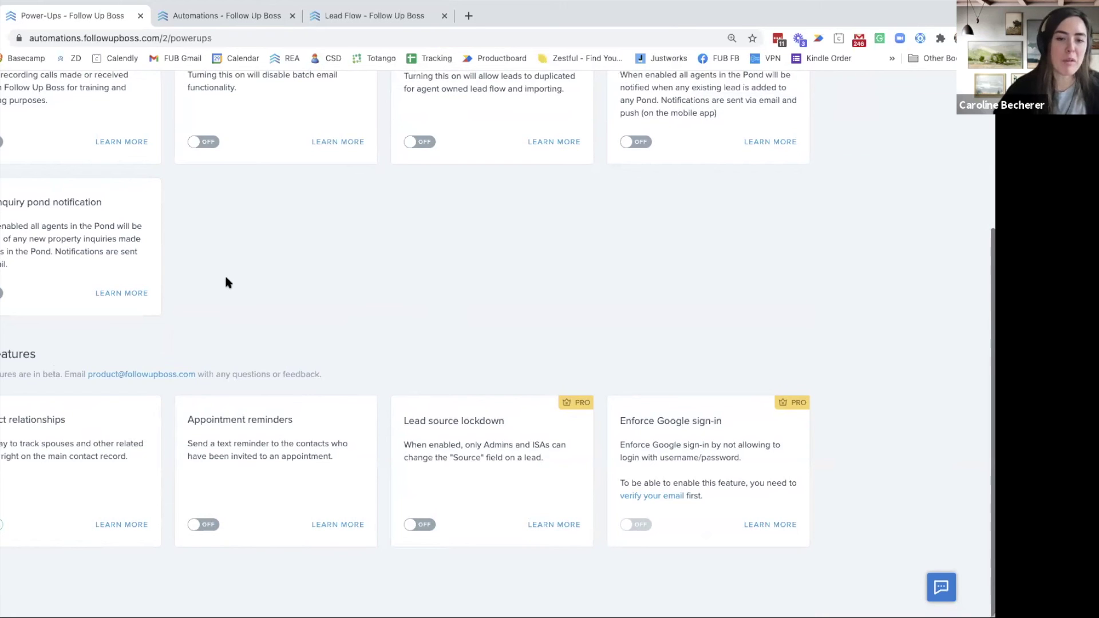
{"action": "scroll", "coordinate": [281, 303], "scroll_direction": "up", "scroll_amount": 4}
{"action": "scroll", "coordinate": [270, 366], "scroll_direction": "down", "scroll_amount": 4}
{"action": "left_click", "coordinate": [194, 525]}
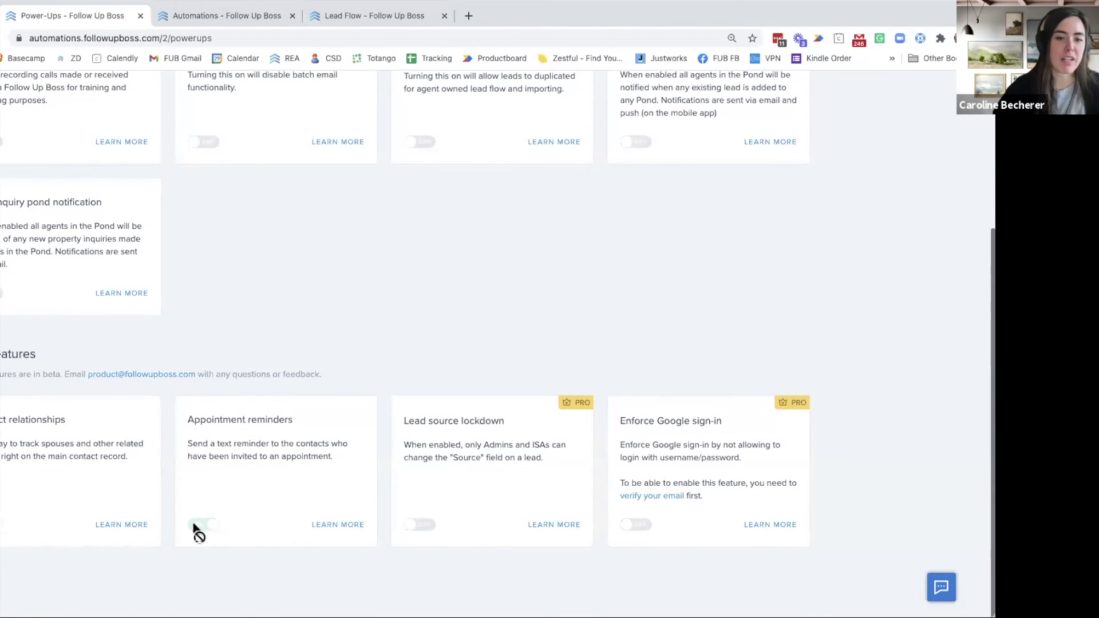
{"action": "scroll", "coordinate": [250, 366], "scroll_direction": "up", "scroll_amount": 10}
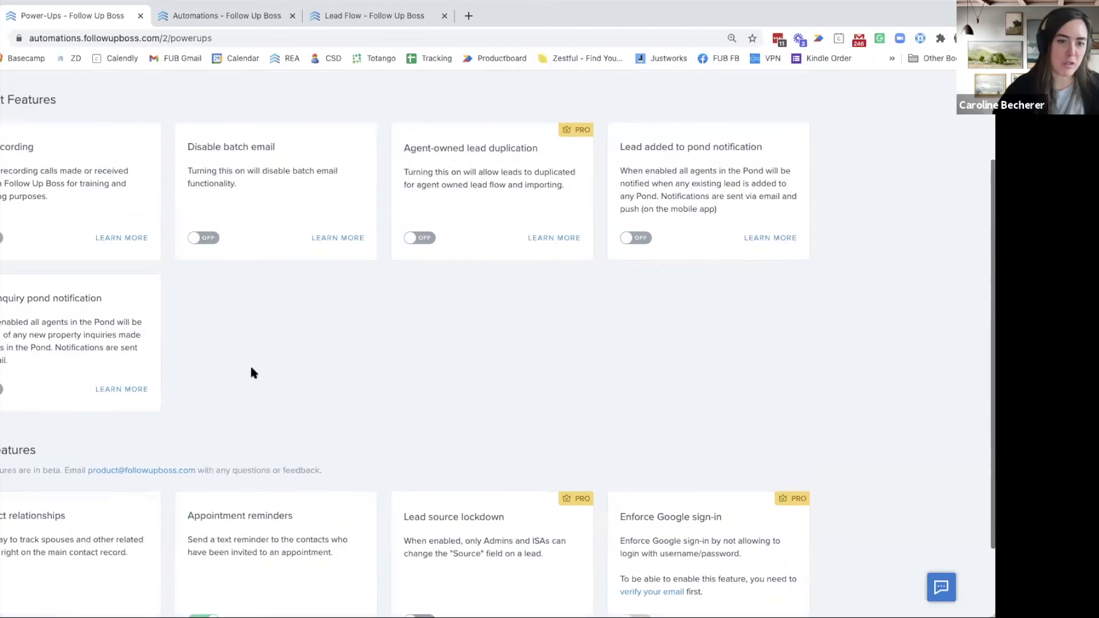
{"action": "left_click", "coordinate": [201, 93]}
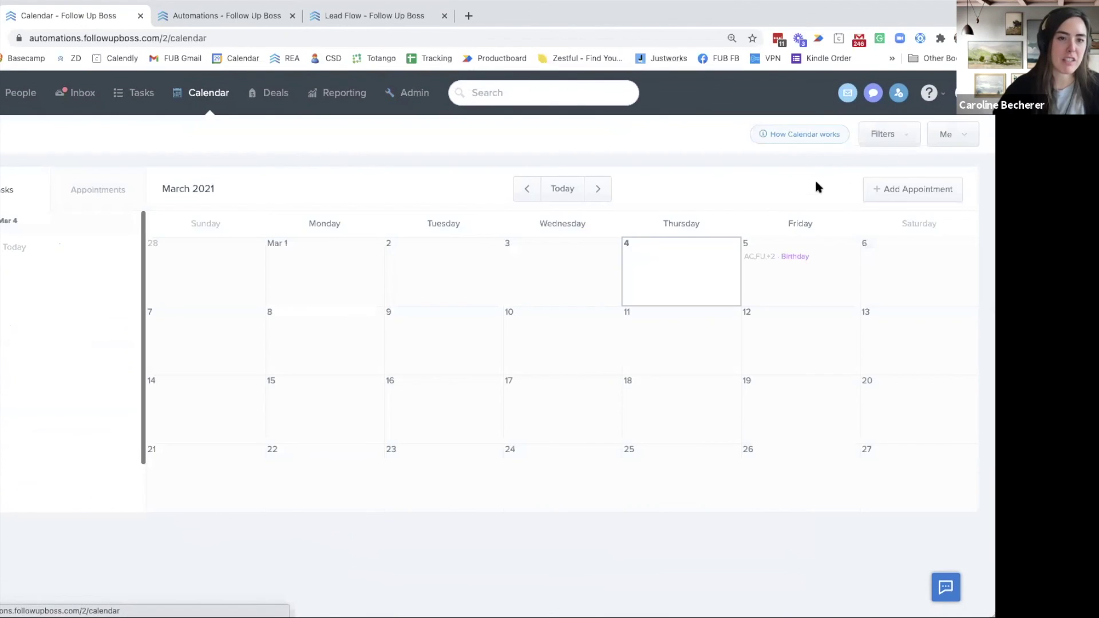
Start a new appointment with + Add Appointment on the March 2021 calendar
{"action": "left_click", "coordinate": [902, 191]}
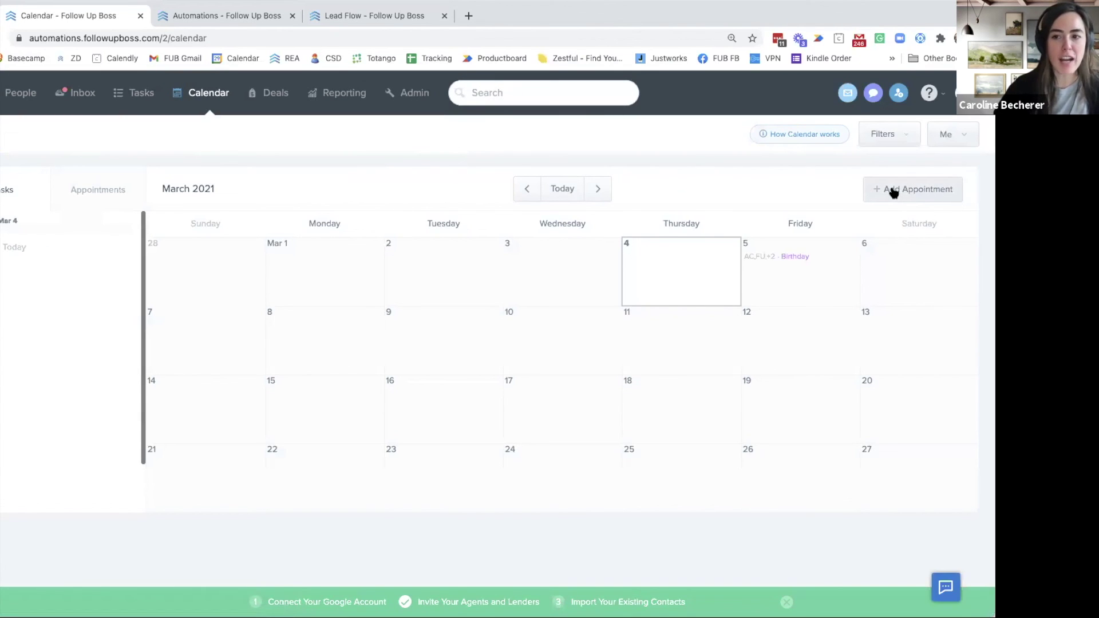
{"action": "left_click", "coordinate": [904, 190]}
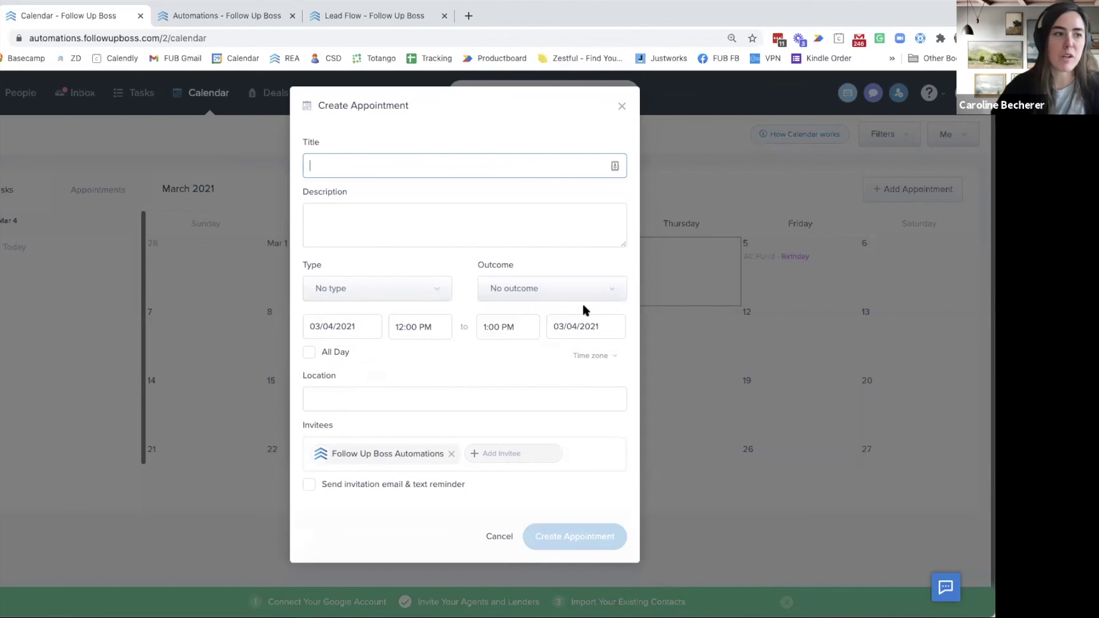
Tick 'Send invitation email & text reminder', review the Type and Outcome options, then discard the form
{"action": "left_click", "coordinate": [310, 485]}
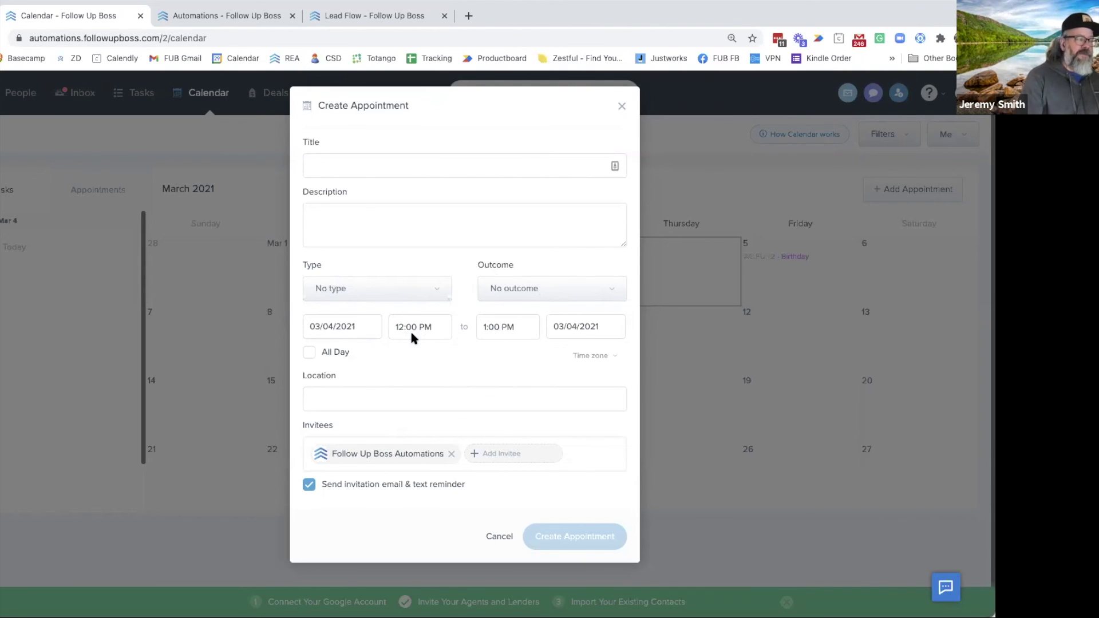
{"action": "left_click", "coordinate": [420, 289]}
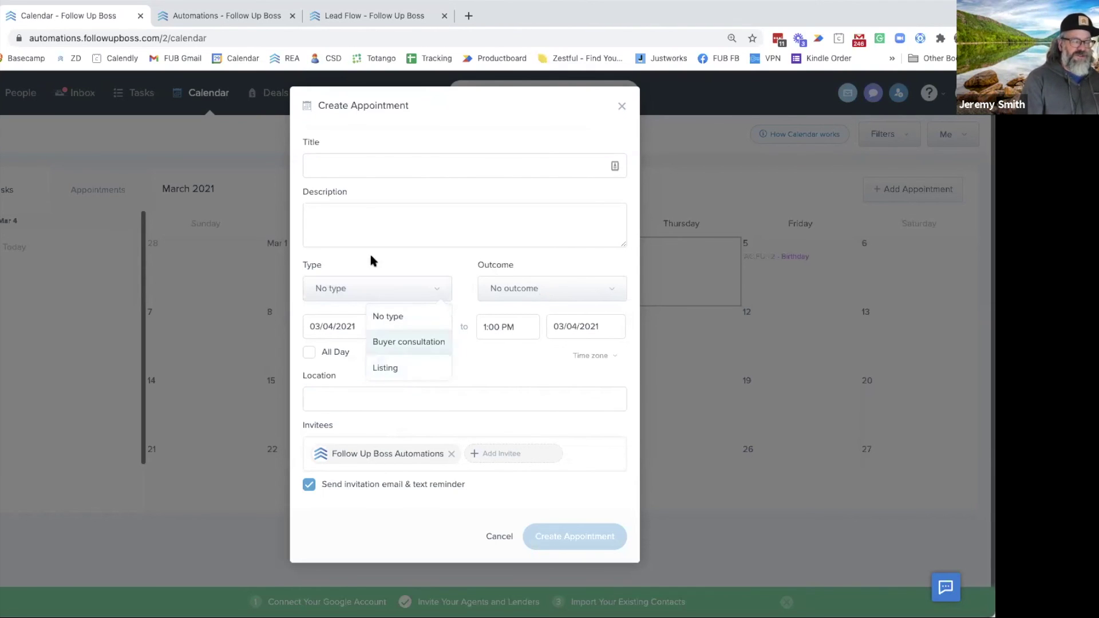
{"action": "left_click", "coordinate": [509, 289]}
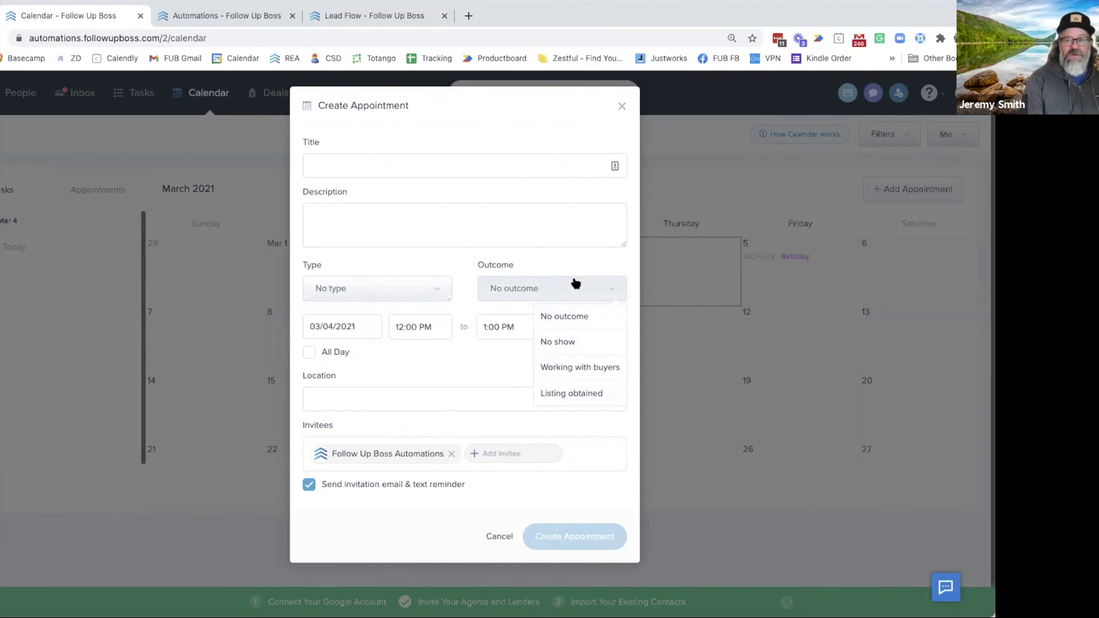
{"action": "left_click", "coordinate": [621, 106]}
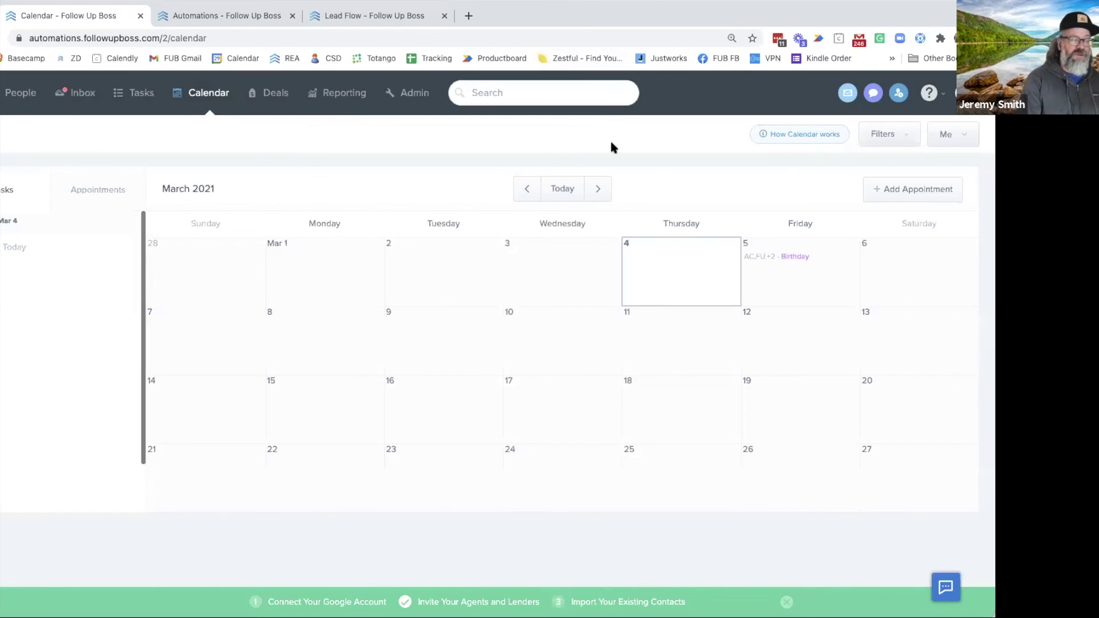
Open the Appointments report, showing no results this month, and dismiss the getting-started prompts
{"action": "left_click", "coordinate": [337, 98]}
{"action": "left_click", "coordinate": [395, 136]}
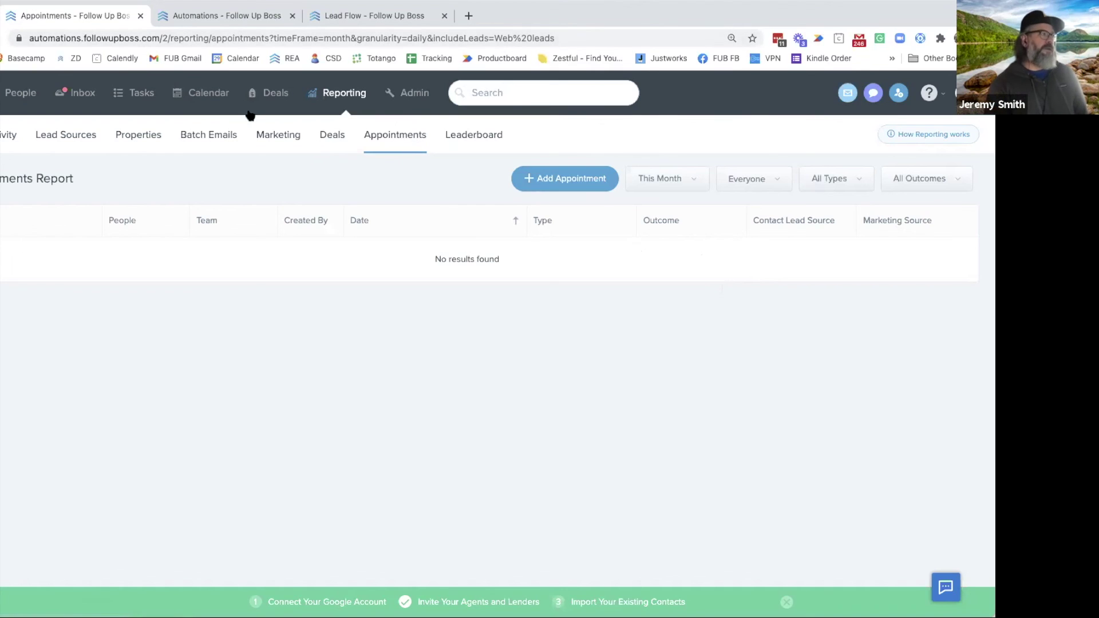
{"action": "left_click", "coordinate": [786, 602]}
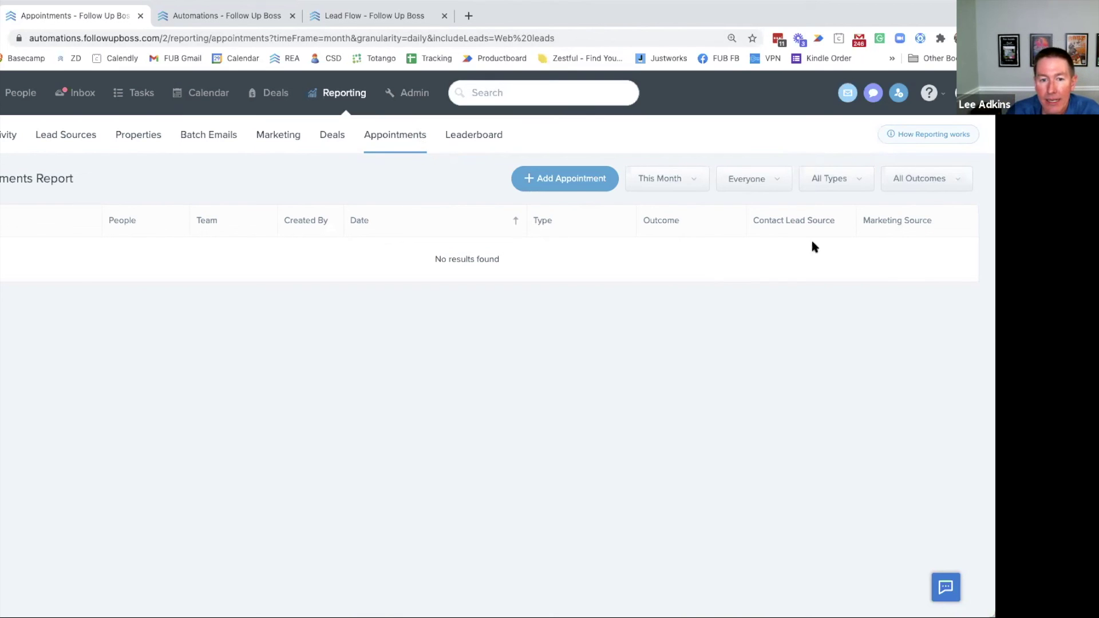
Glance at the Lead Flow page, return to the report, then head to People
{"action": "left_click", "coordinate": [341, 18]}
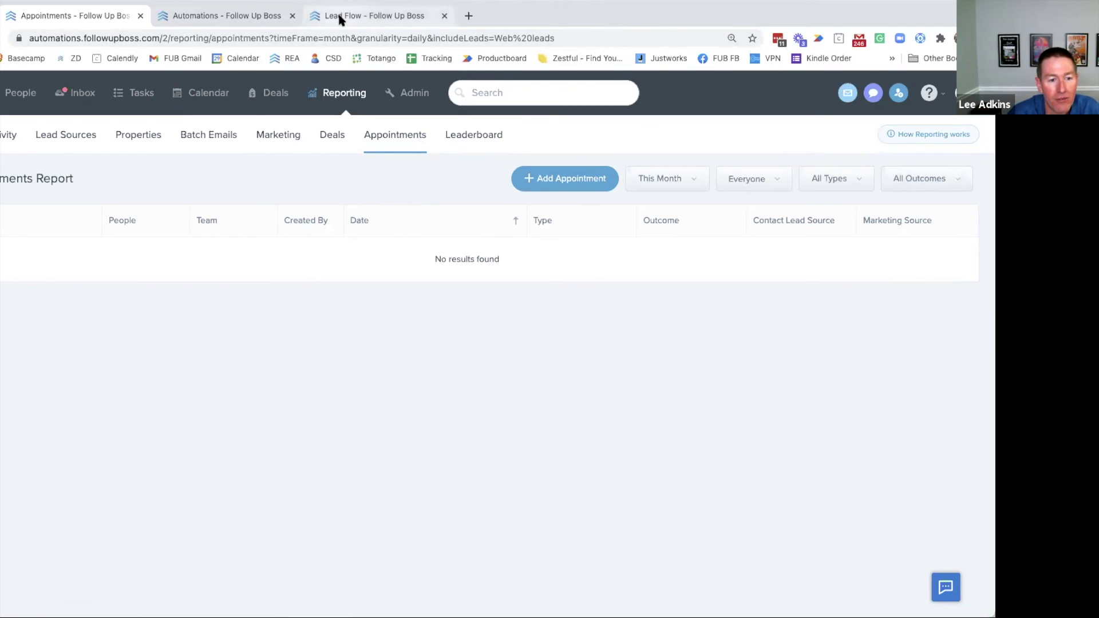
{"action": "left_click", "coordinate": [94, 22]}
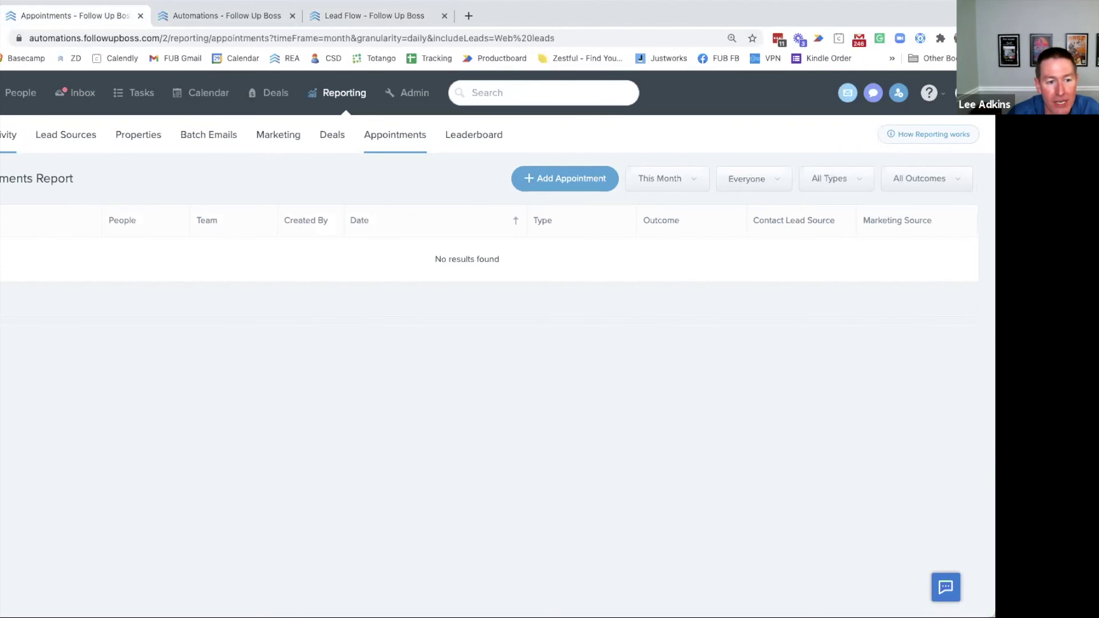
{"action": "left_click", "coordinate": [14, 100]}
Rename the merged contact to 'Ally & Sally Cat' by adding '& Sally' to its first name
{"action": "left_click", "coordinate": [61, 254]}
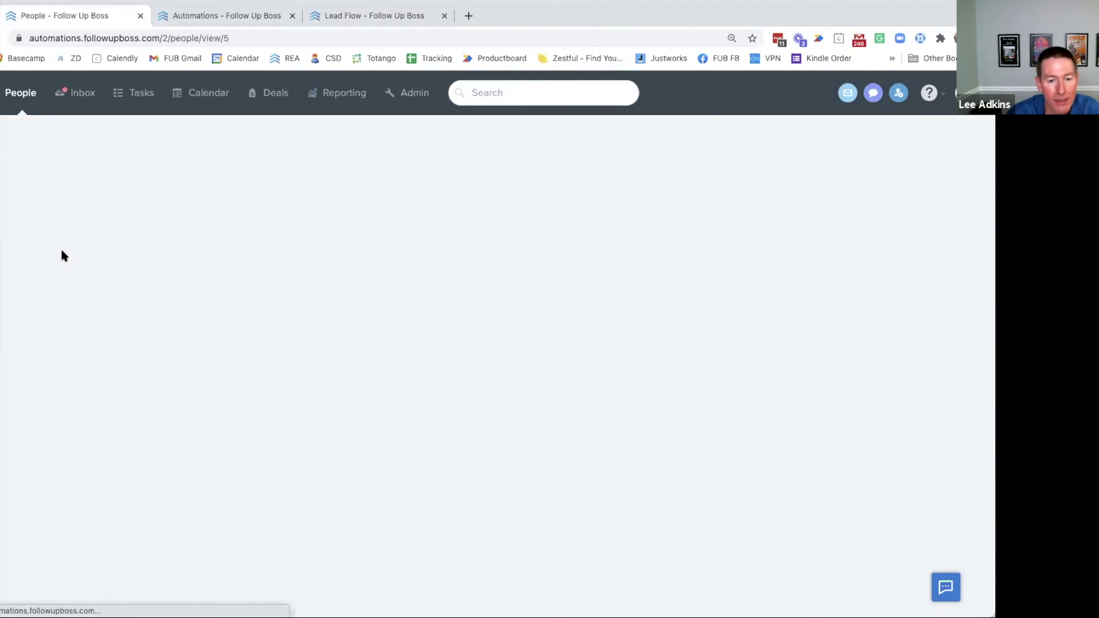
{"action": "left_click", "coordinate": [75, 154]}
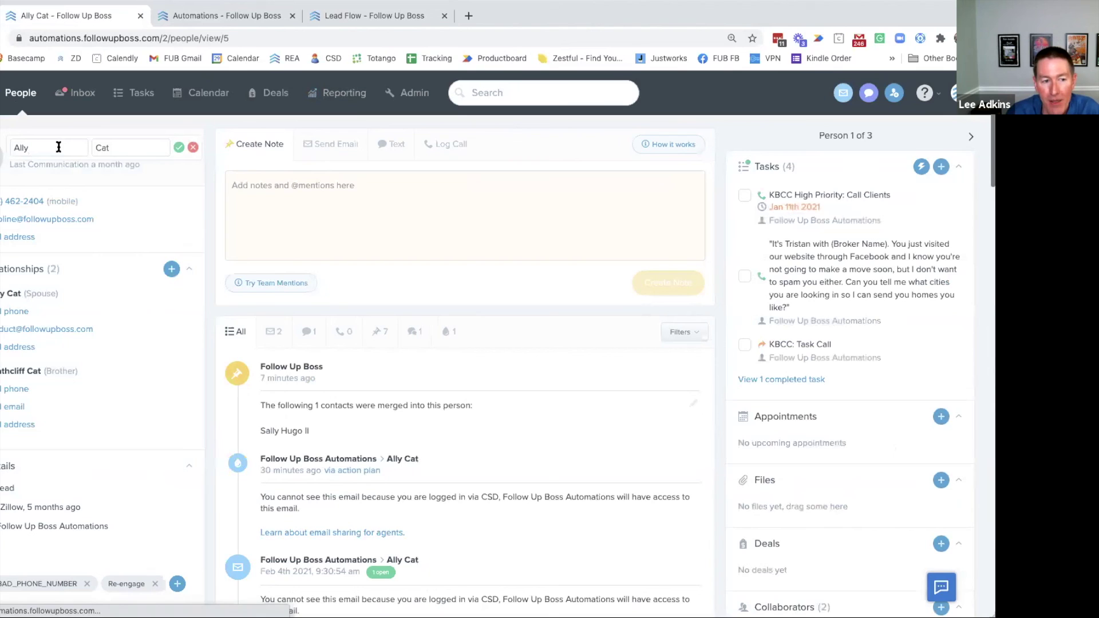
{"action": "type", "text": "& Sally"}
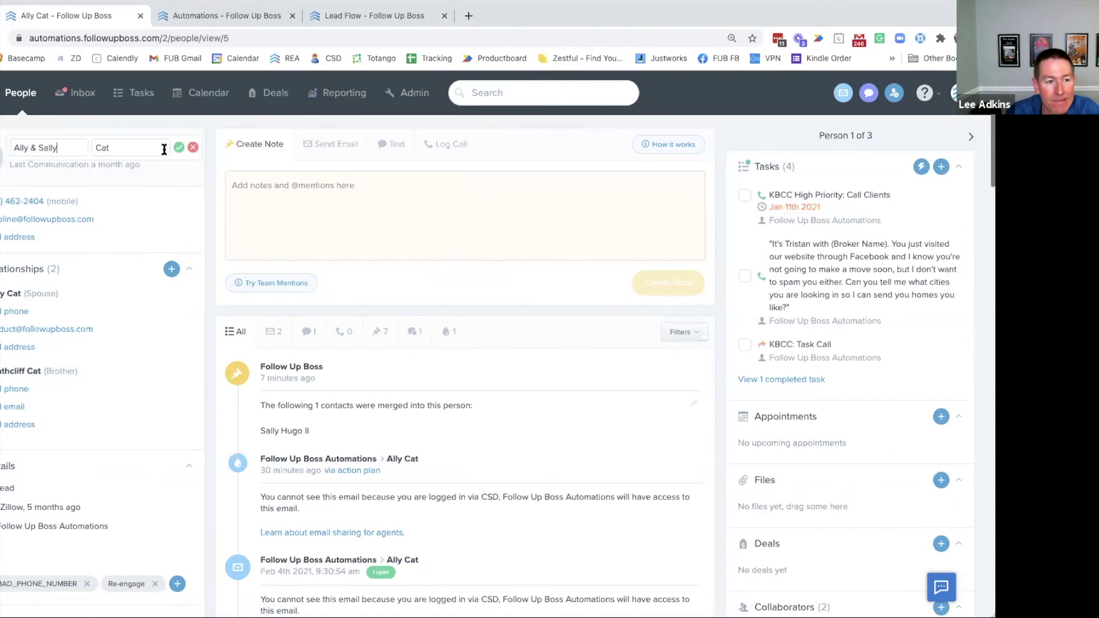
{"action": "left_click", "coordinate": [179, 148]}
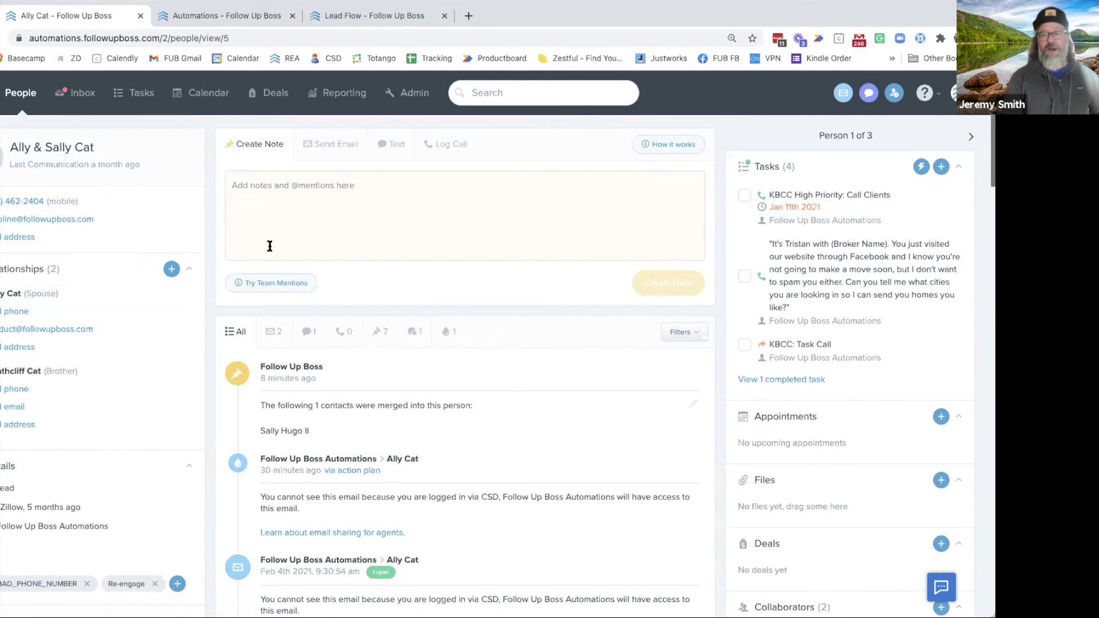
{"action": "left_click", "coordinate": [117, 147]}
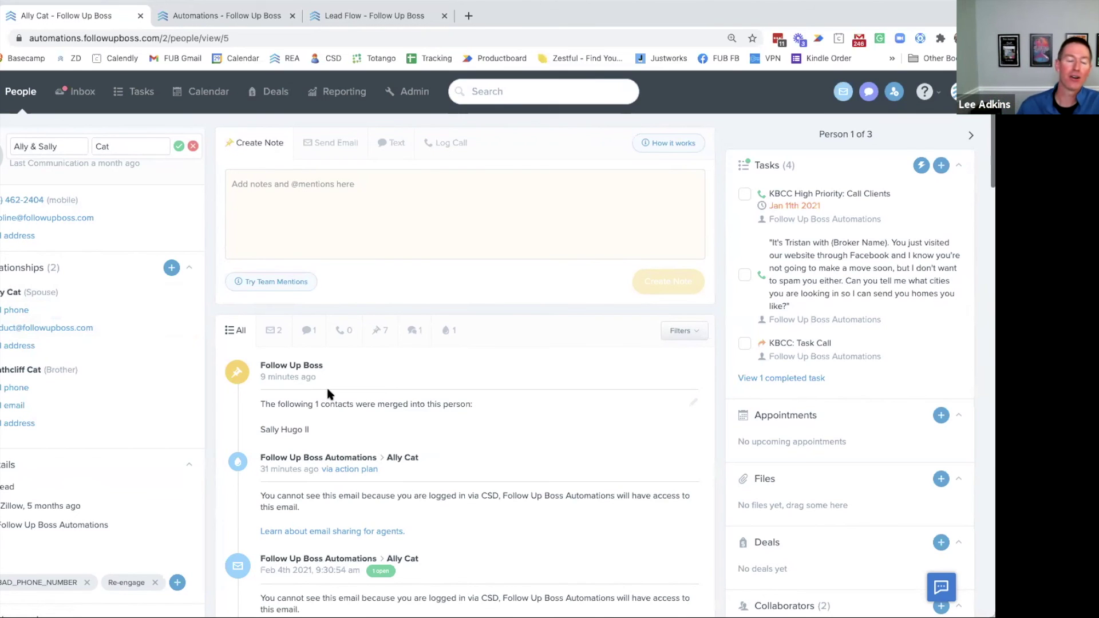
{"action": "left_click", "coordinate": [193, 148]}
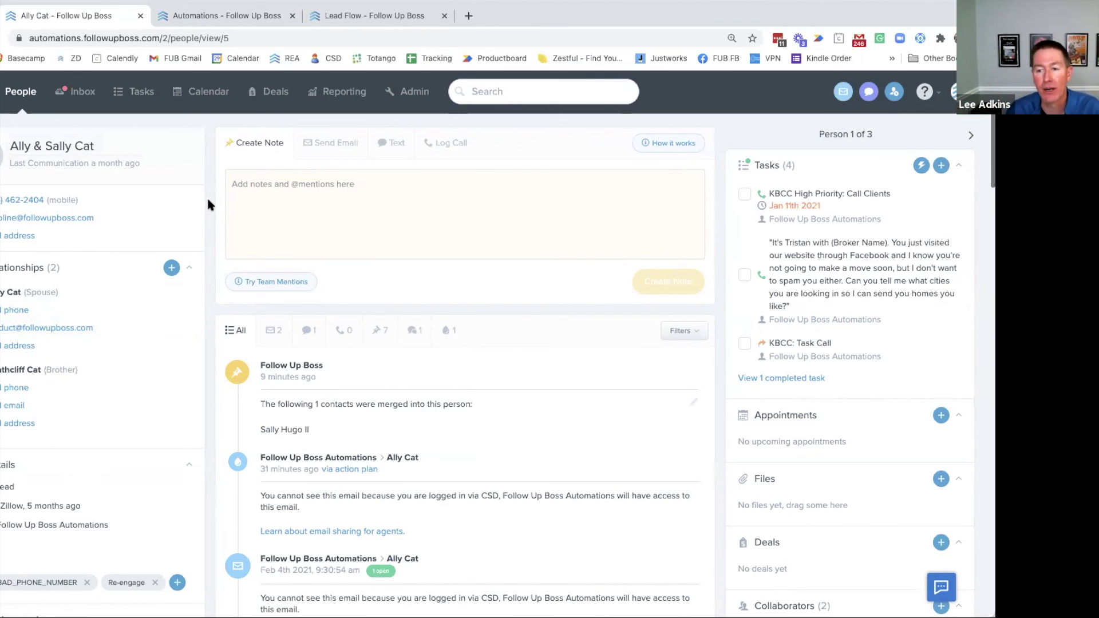